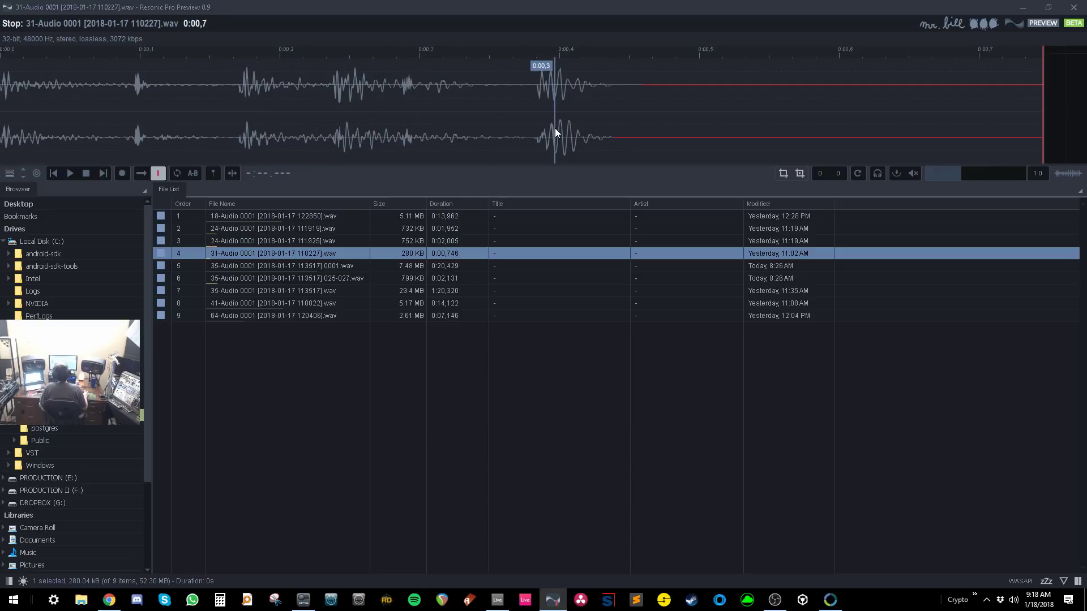
click(984, 173)
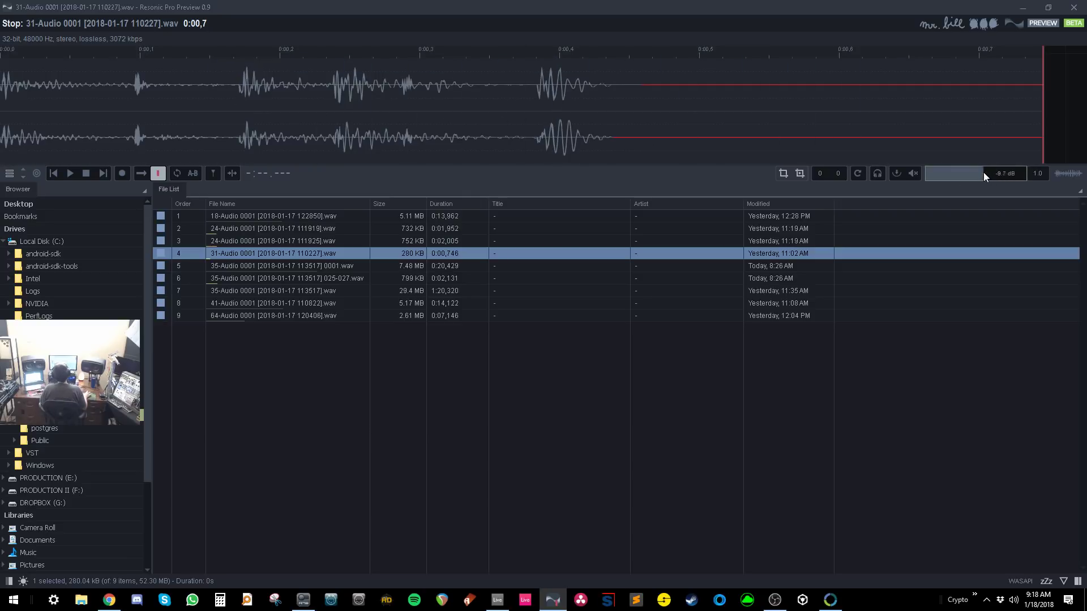
drag(983, 172, 981, 172)
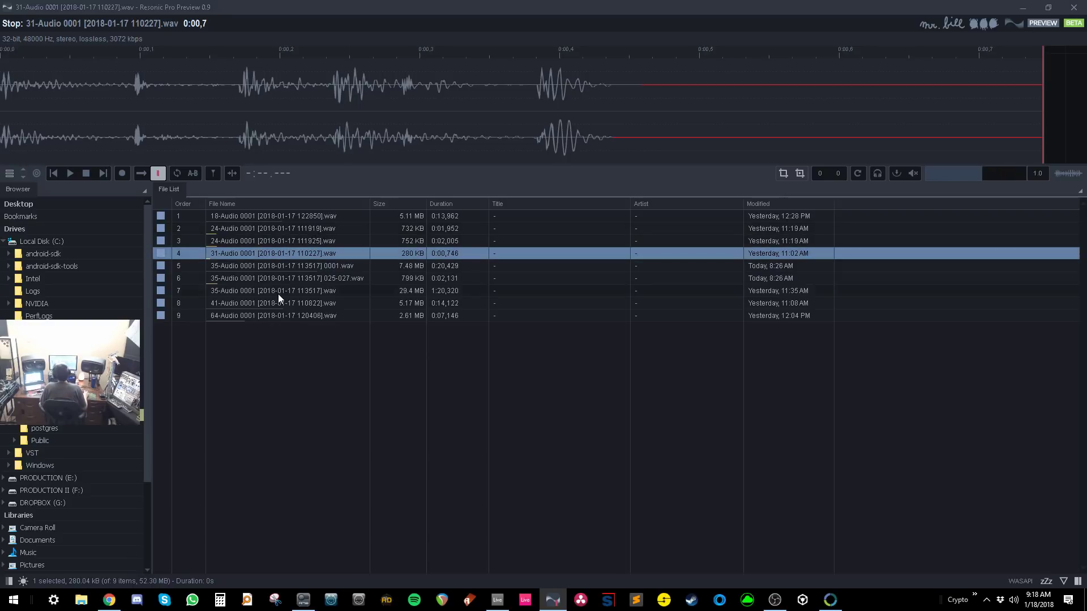
click(277, 299)
click(280, 268)
click(288, 243)
click(297, 228)
click(295, 216)
click(292, 264)
click(303, 290)
key(space)
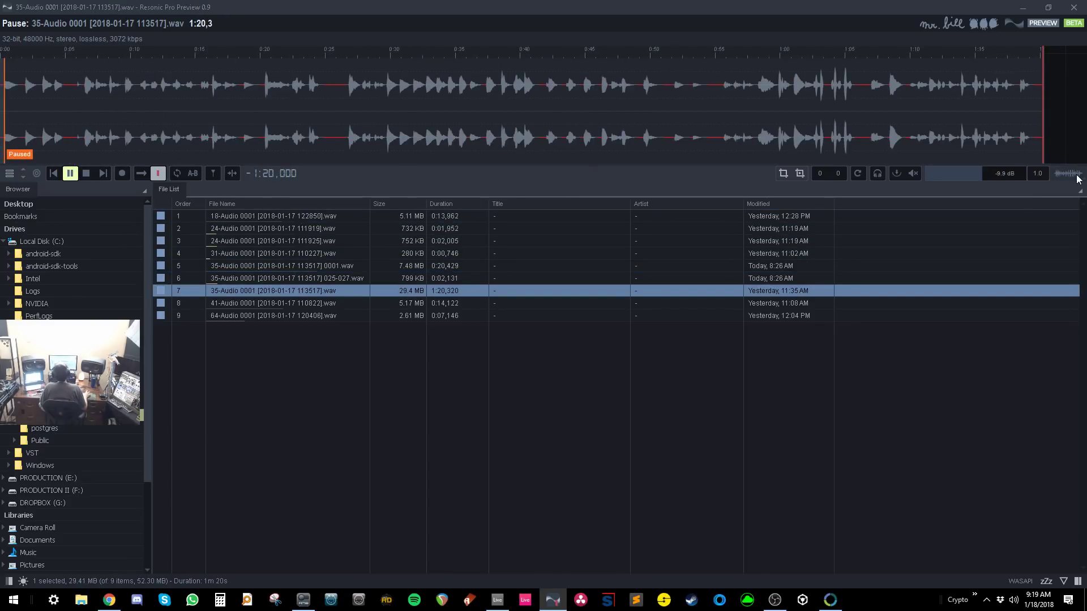
click(1077, 179)
click(293, 254)
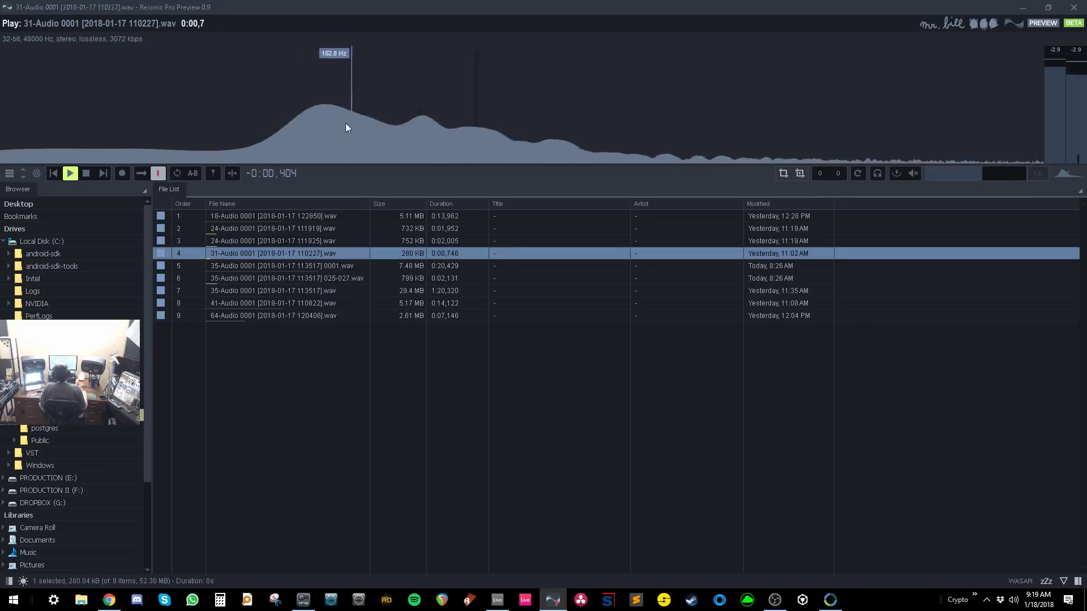
click(345, 278)
key(space)
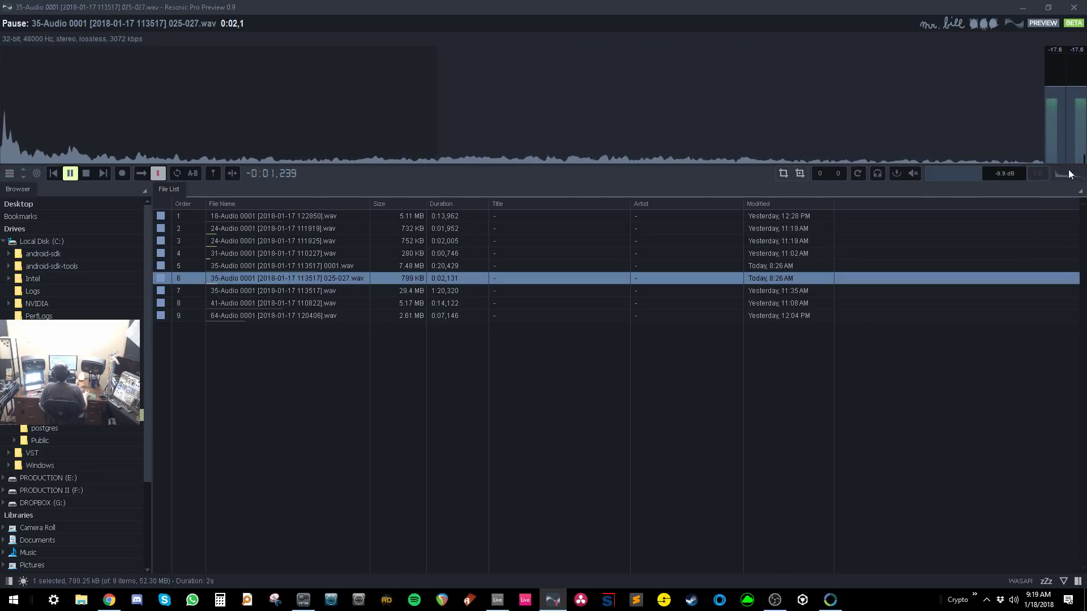
Step: Switch to the bar-style frequency display with note read-outs and audition the 1:20 113517 recording, its 0001 version and the 110227 recording
click(1068, 174)
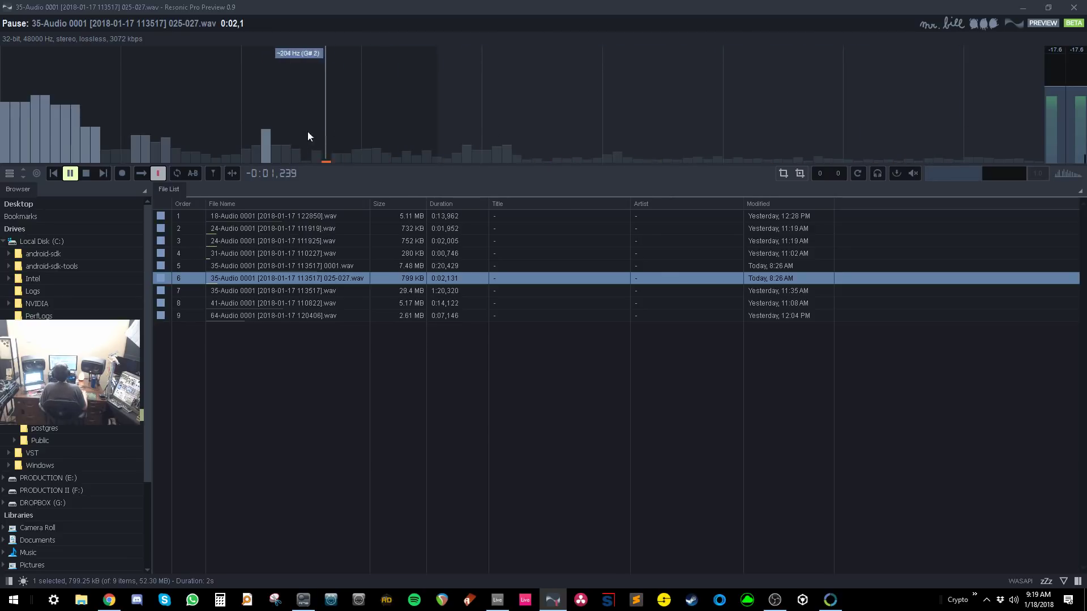
click(264, 294)
click(280, 265)
click(277, 255)
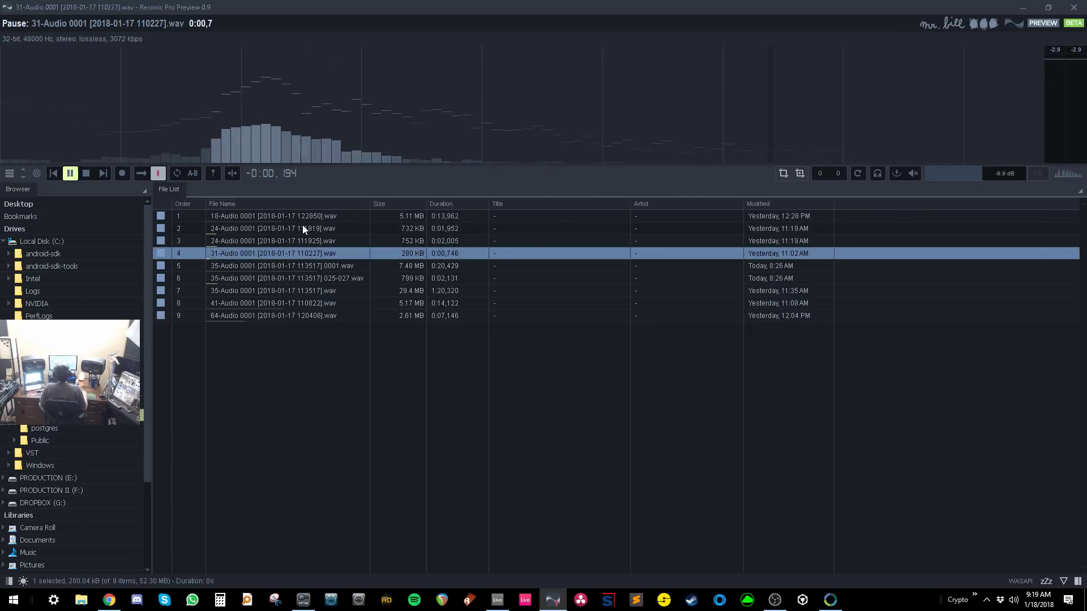
Step: Restore the waveform display and audition files 1, 2 and 7 with the changed playback mode, pausing on the 1:20 recording
click(962, 174)
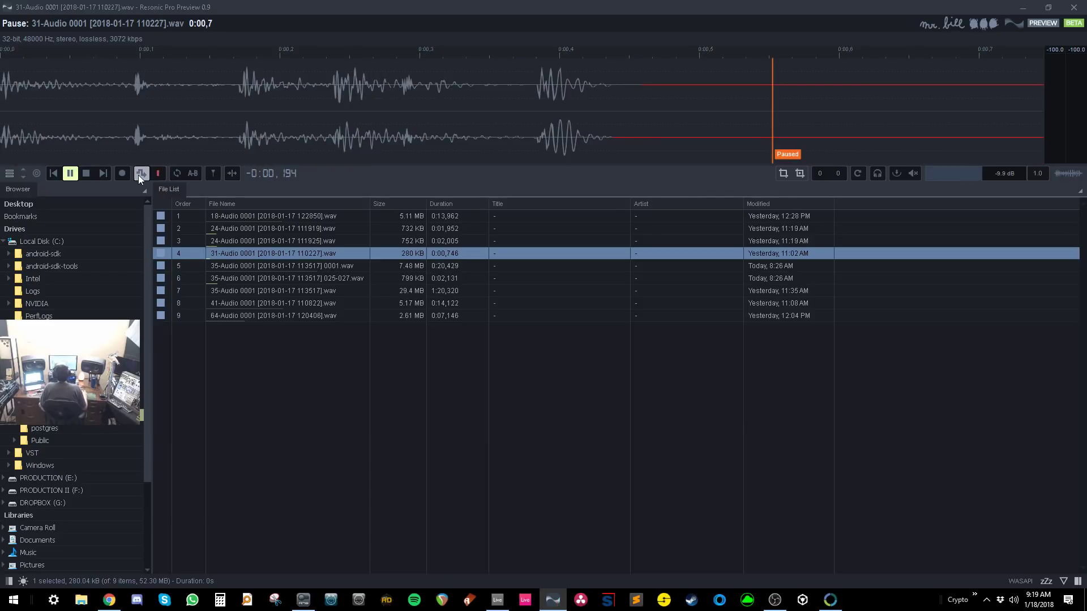
click(244, 219)
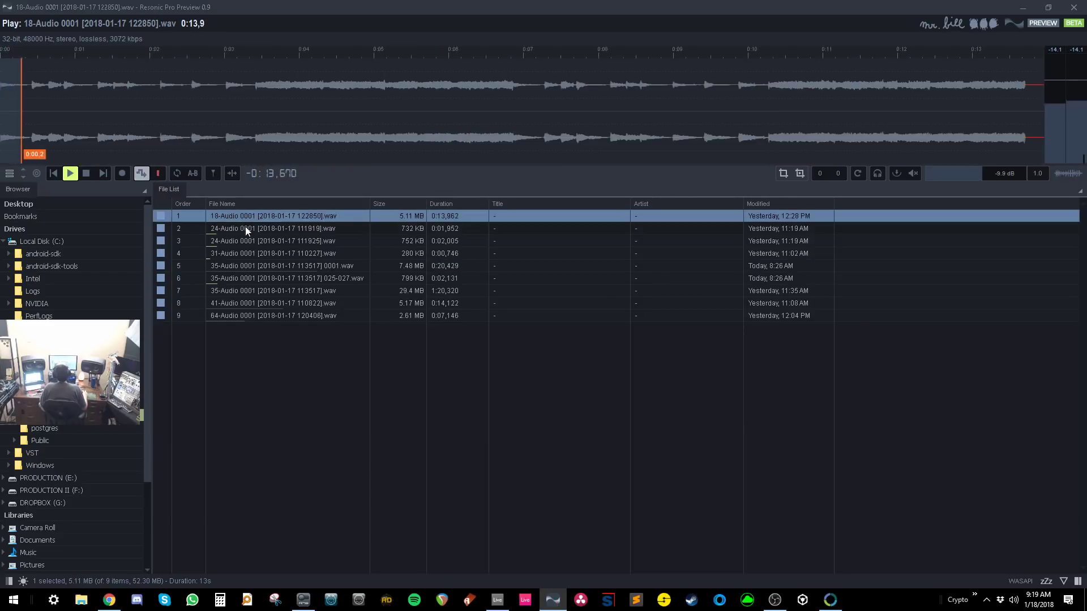
click(247, 229)
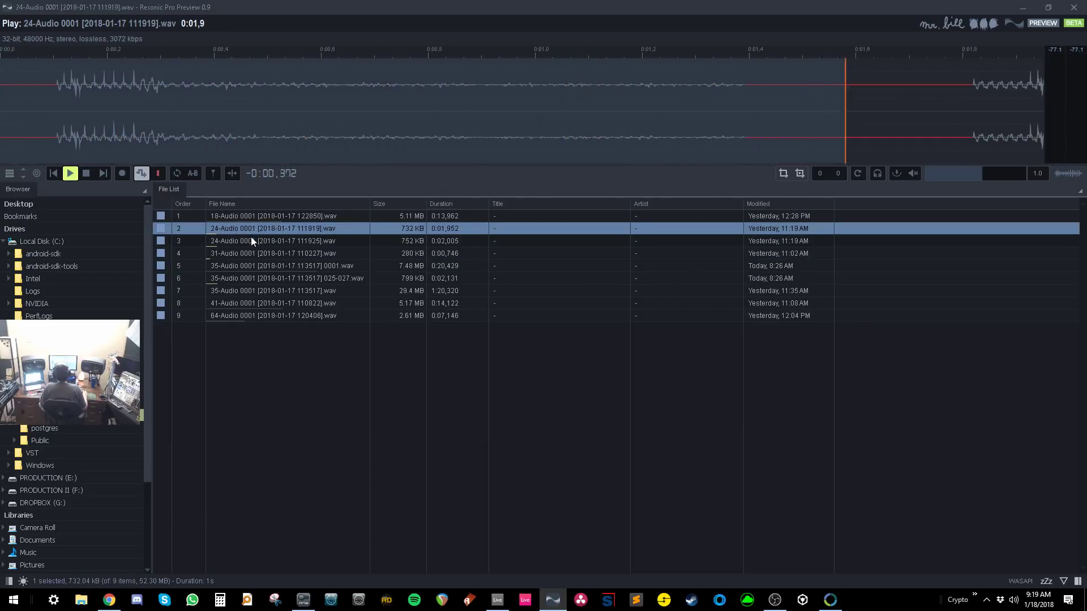
click(246, 291)
key(space)
click(143, 174)
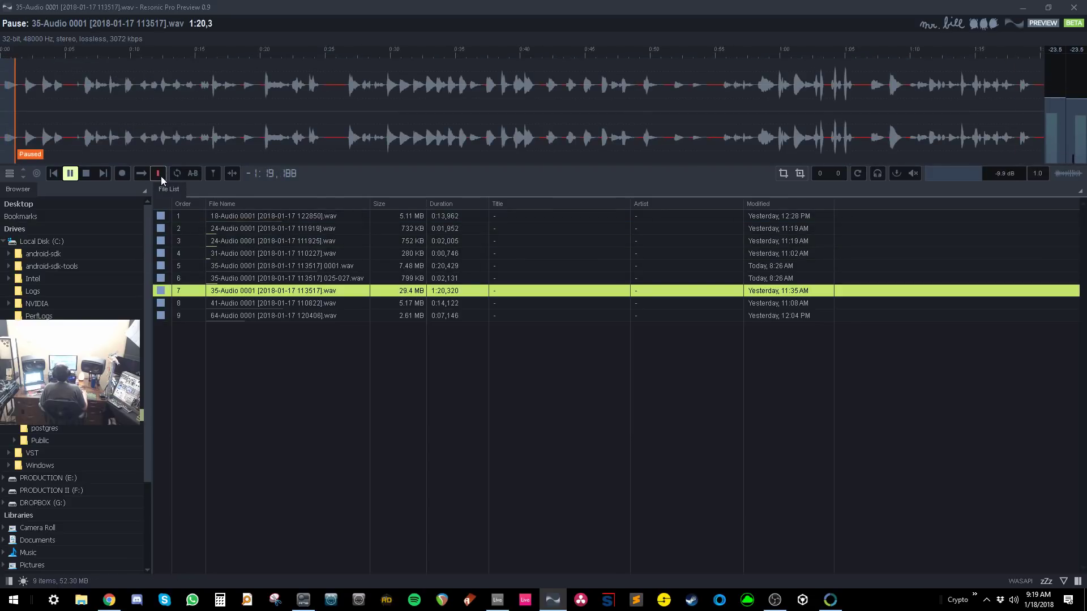
click(161, 177)
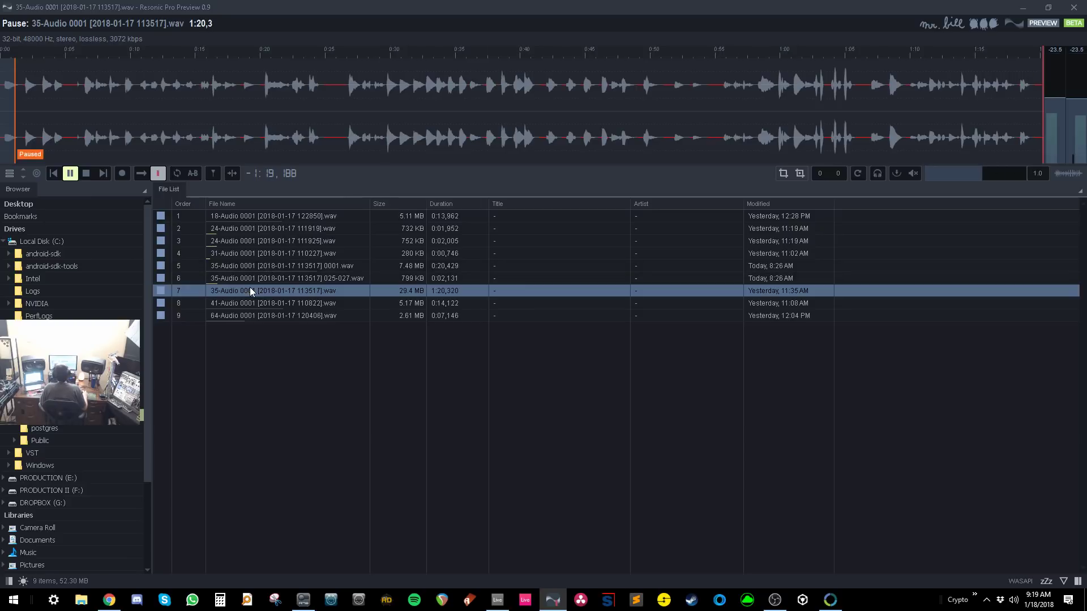
double_click(256, 280)
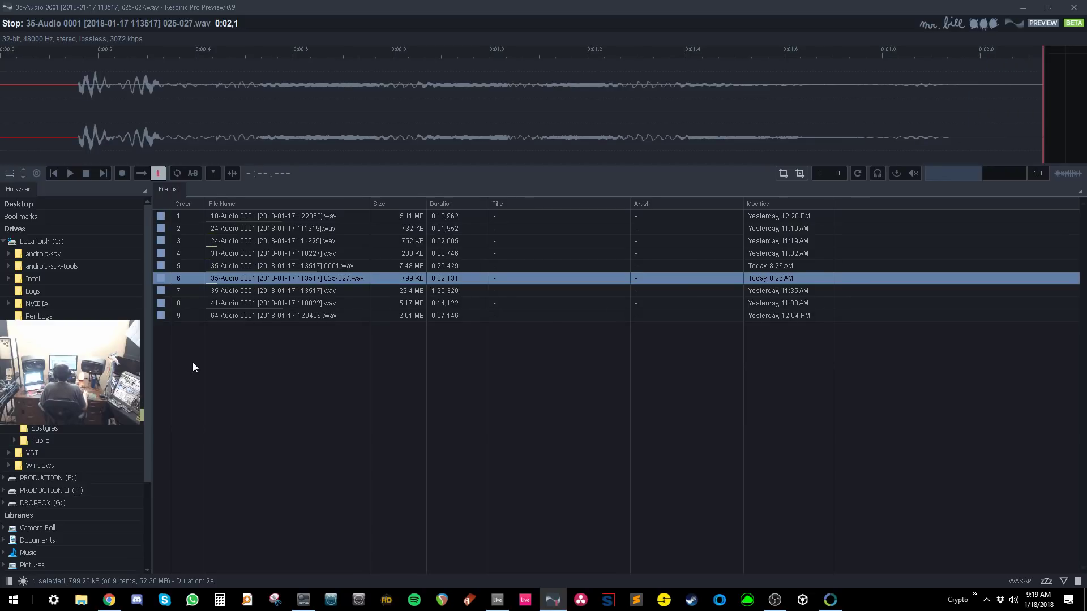
Step: Look through the tracks in the Music library's Music folder, return to the Example Sounds folder and collapse the library
scroll(65, 427, down, 2)
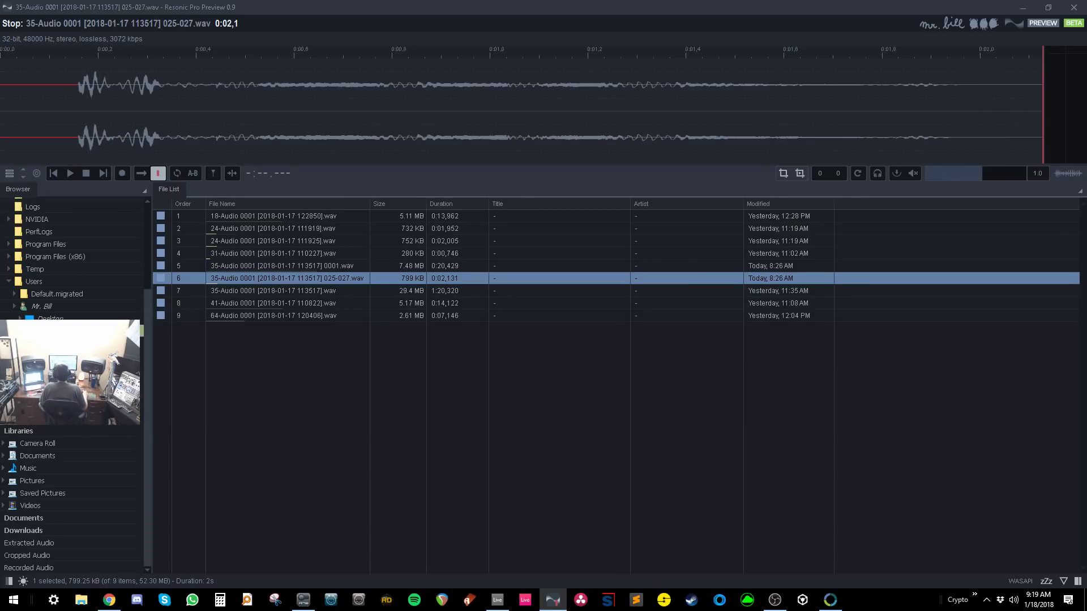
click(28, 468)
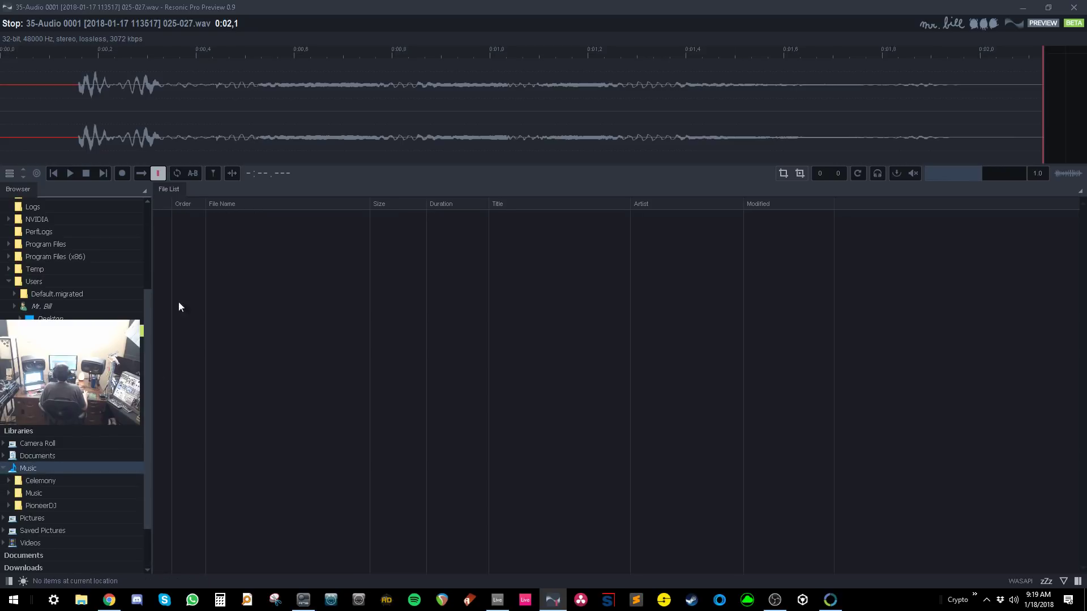
click(34, 493)
scroll(236, 442, down, 1)
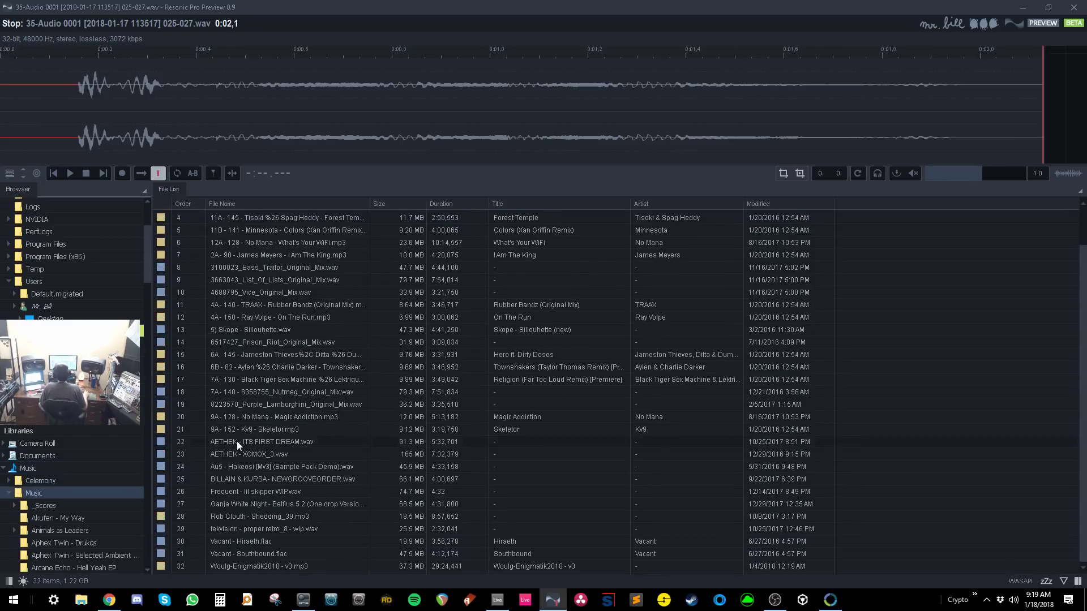
scroll(247, 410, up, 1)
scroll(246, 413, down, 1)
click(52, 331)
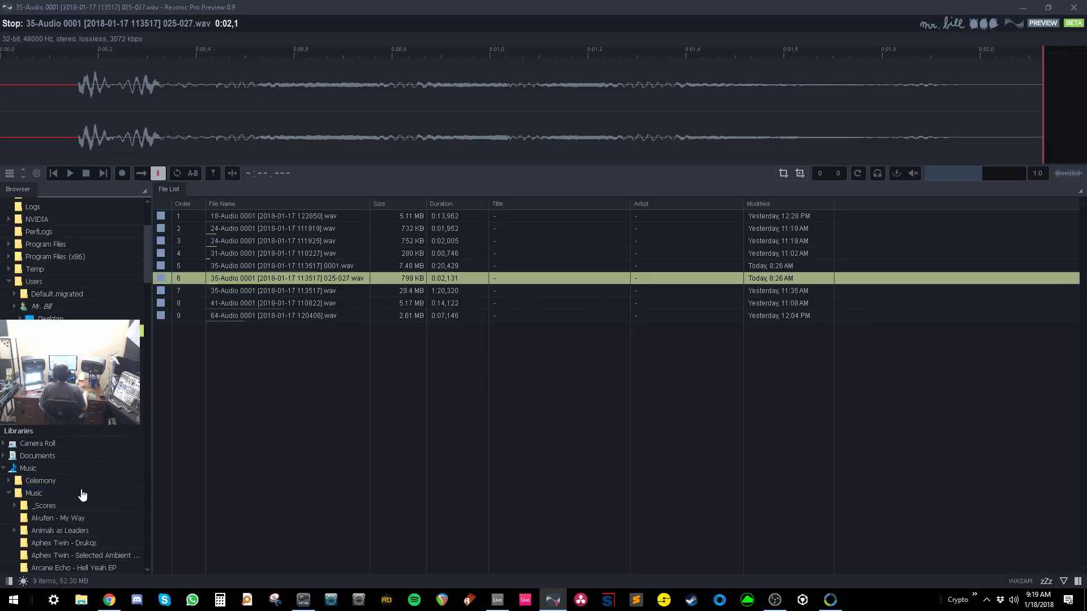
click(4, 468)
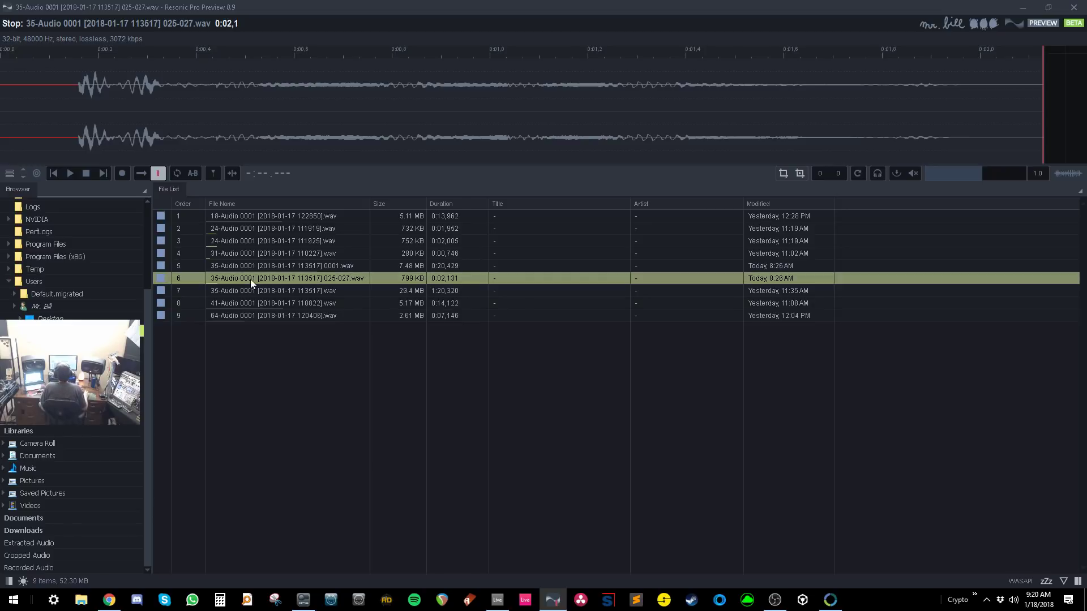
click(266, 230)
drag(52, 121, 1043, 120)
key(space)
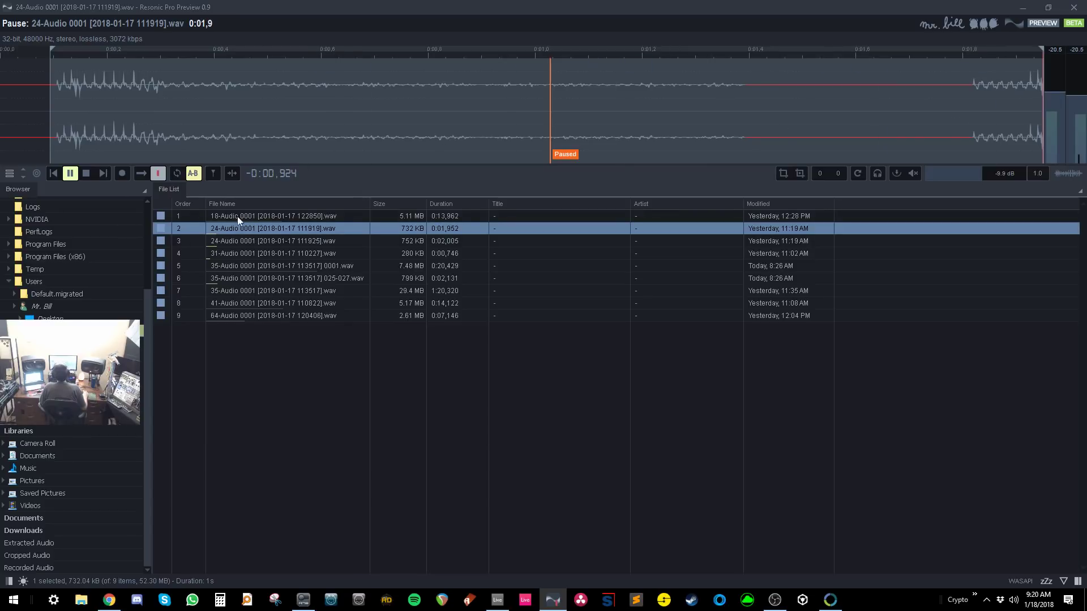
Step: Review the slicing commands and extraction format option for the selection, and close the list without applying any
click(213, 174)
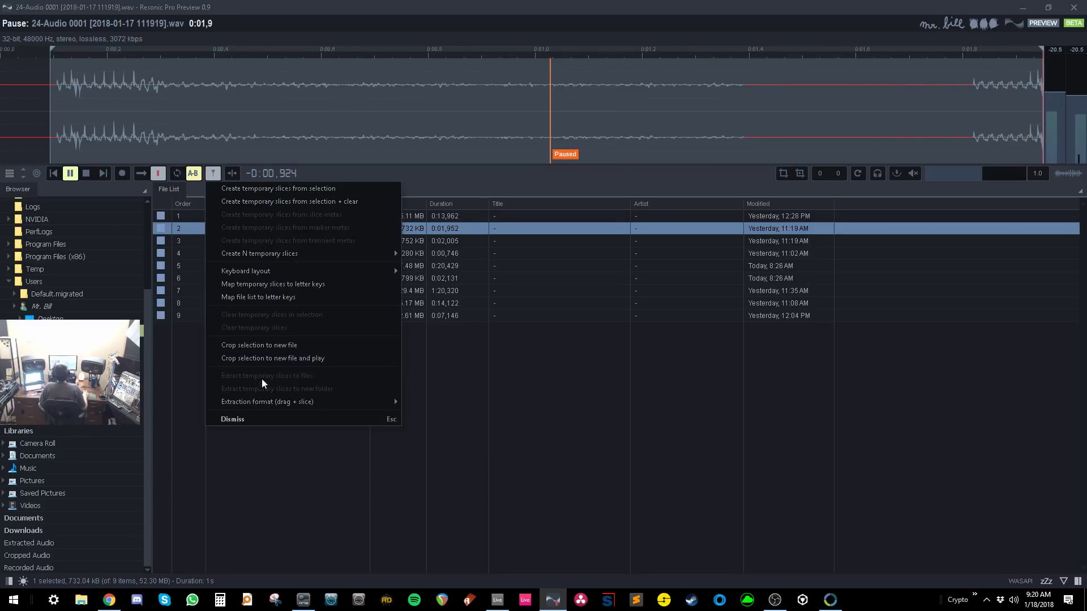
mouse_move(276, 401)
click(538, 3)
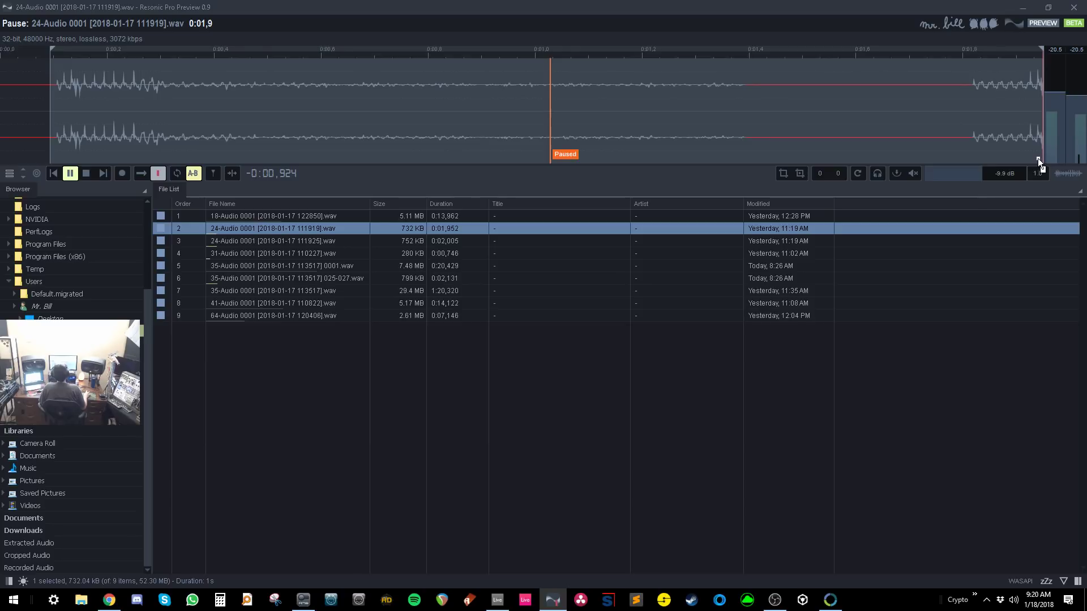
Step: Reduce Resonic to a floating window, minimise OBS and bring Ableton Live up behind it
click(1048, 8)
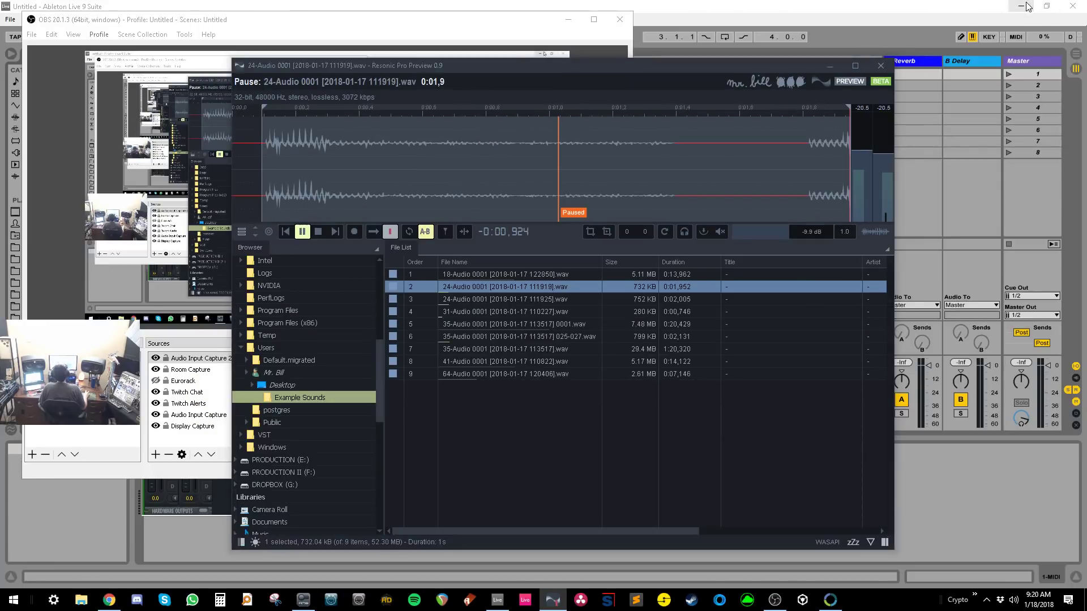
click(1024, 7)
click(568, 19)
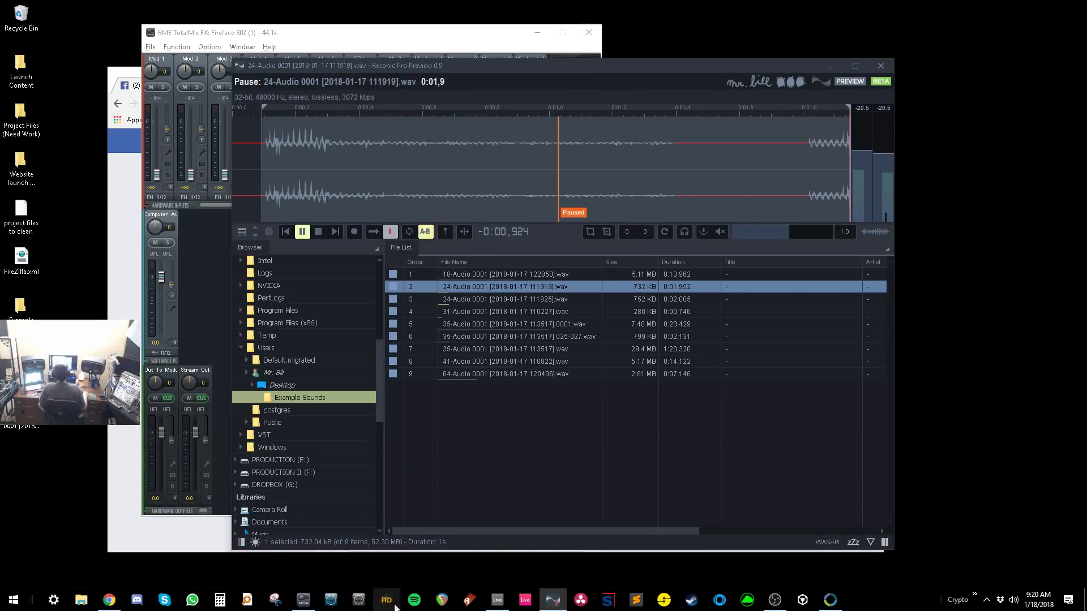
click(497, 600)
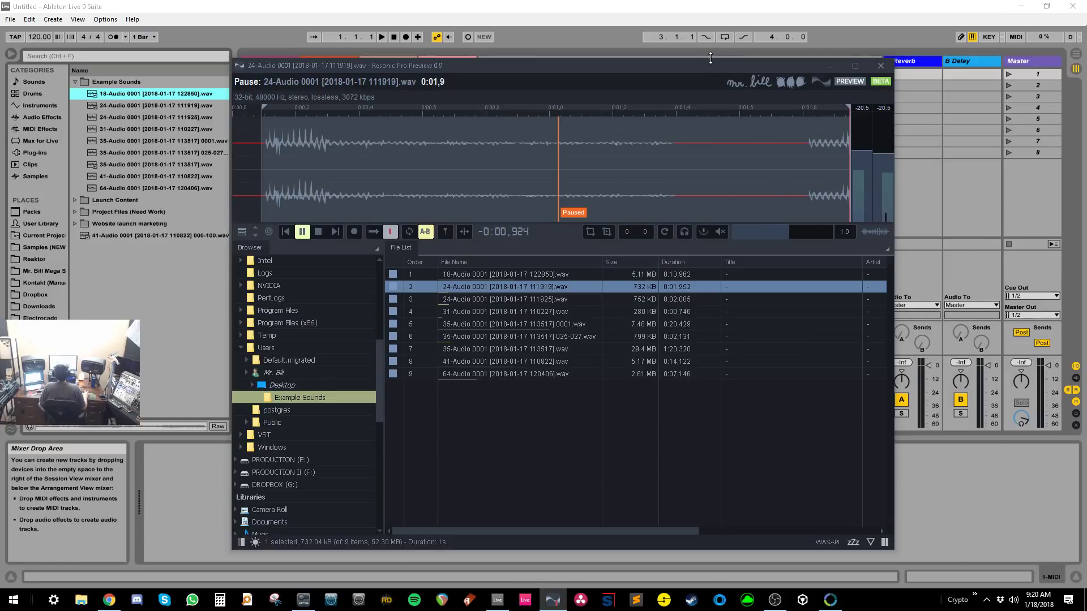
Step: Move the Resonic window aside and place the selected audio as a clip in scene 2 of Ableton Live's 3 Audio track
drag(710, 60, 878, 62)
drag(1006, 216, 385, 83)
click(391, 85)
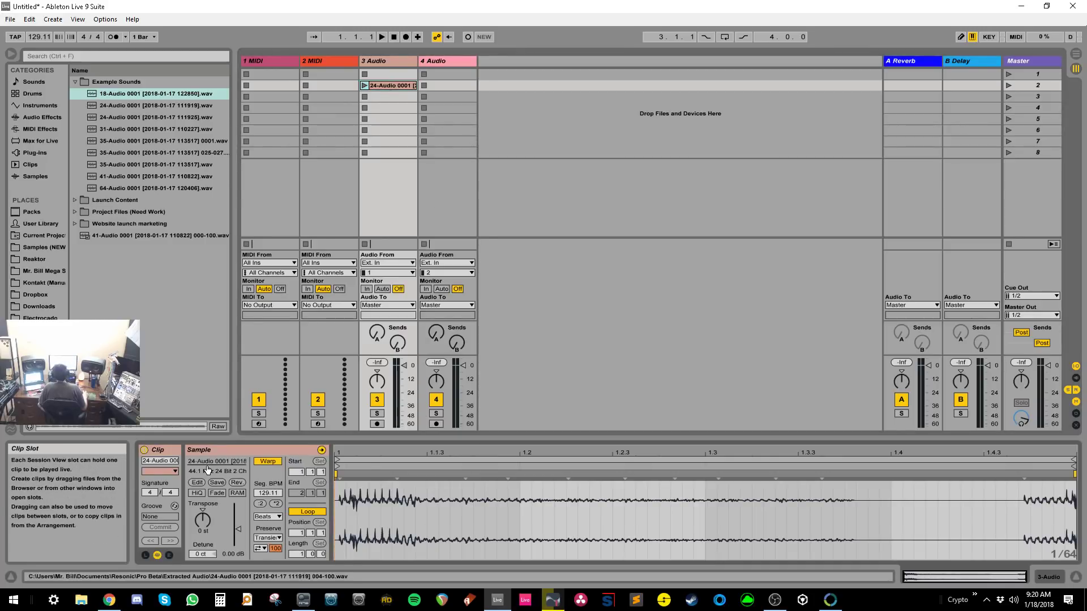
Step: Open the Desktop folder in File Explorer and arrange its window beside the Resonic window
click(81, 599)
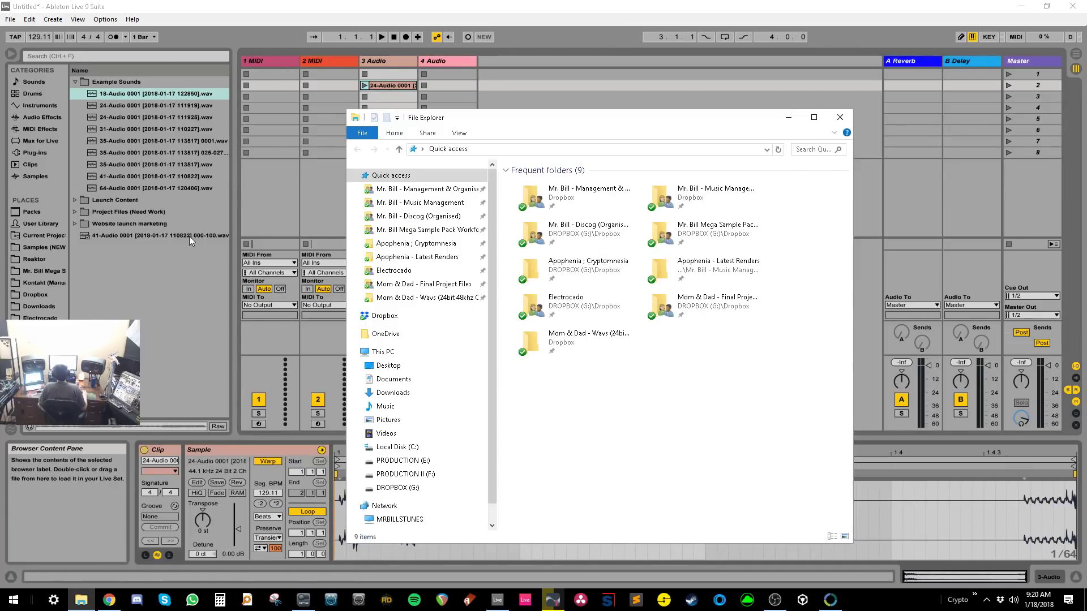
click(401, 367)
drag(560, 118, 291, 98)
click(601, 183)
key(alt+Tab)
click(552, 599)
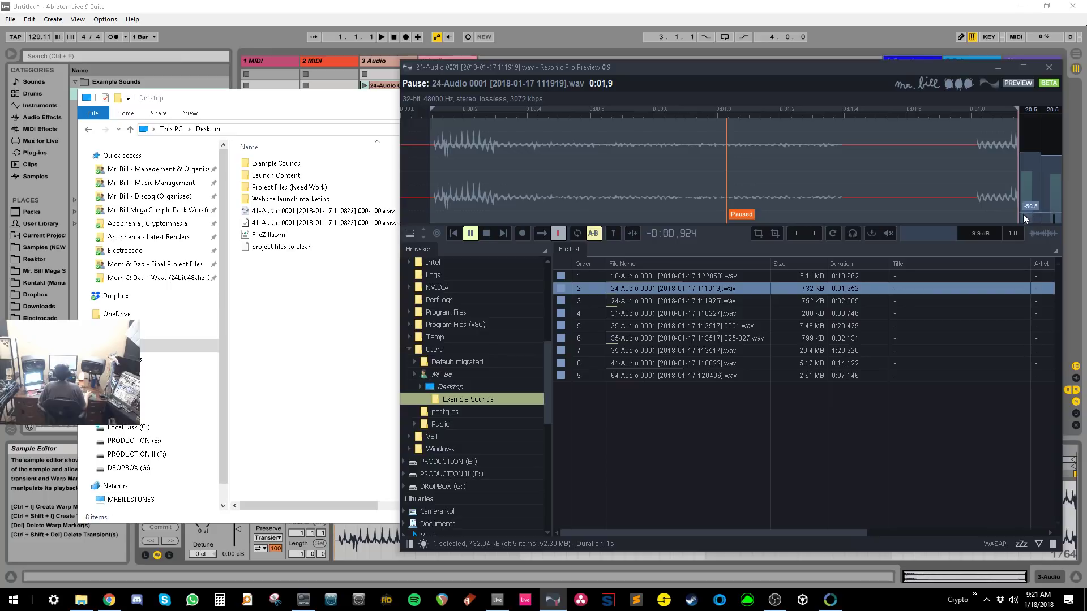
Step: Play the selected part of the 111919 recording briefly and pause it
key(space)
key(space)
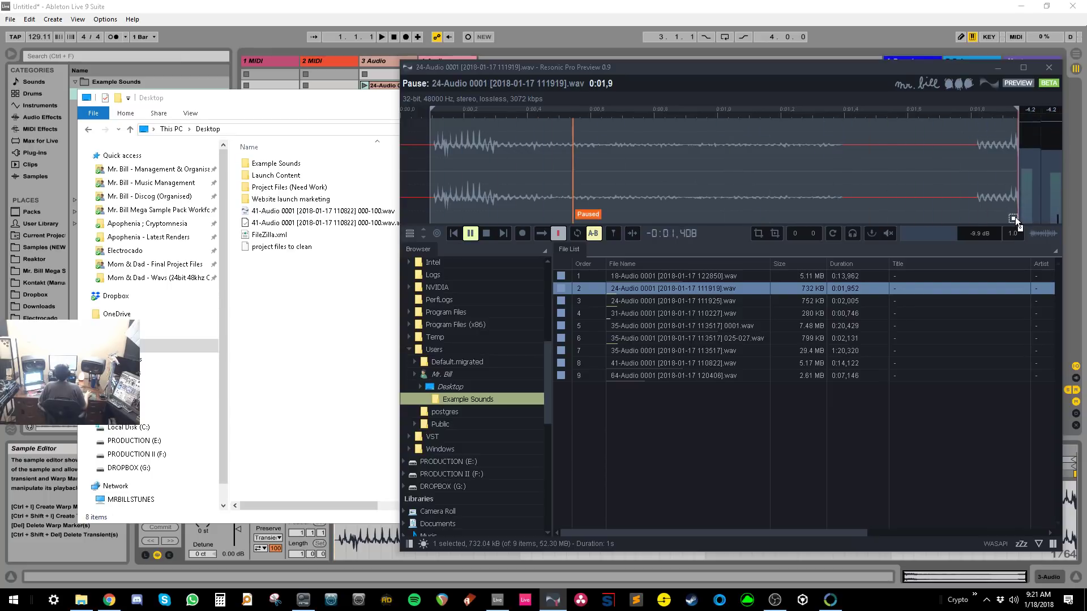
click(597, 16)
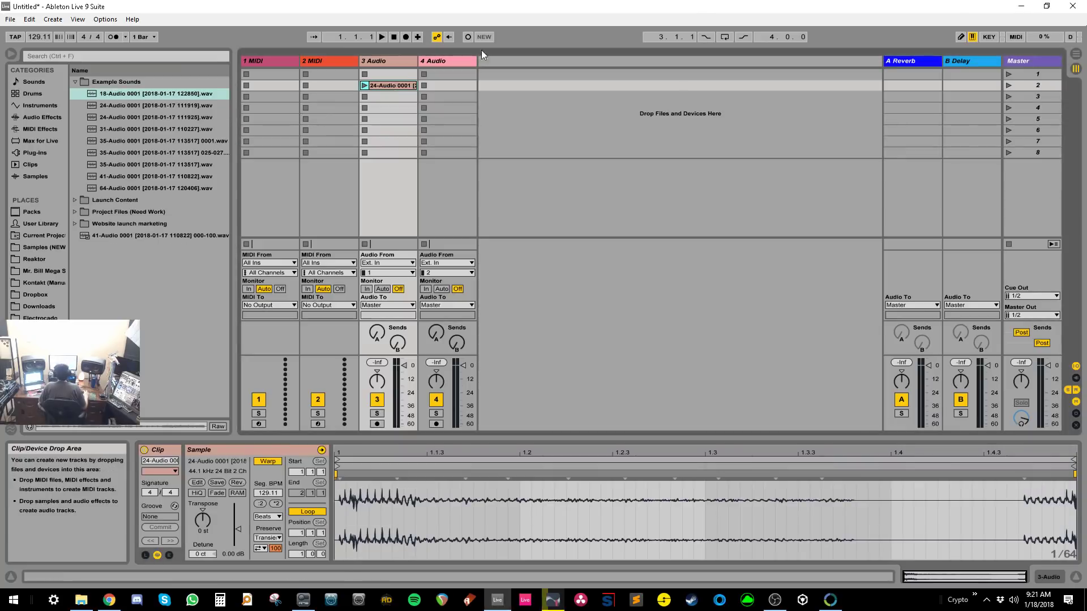
key(alt+Tab)
click(656, 303)
key(space)
drag(402, 171, 1010, 163)
key(alt+Tab)
key(alt+Tab)
click(81, 600)
drag(747, 184, 330, 322)
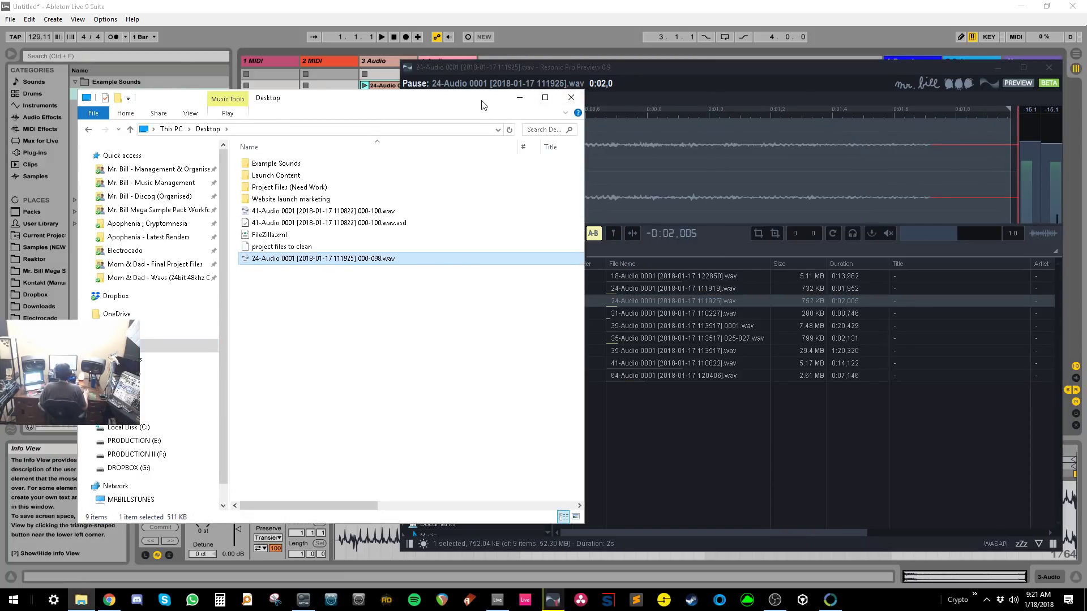
Step: Maximise the Resonic window, narrow the file list's Order column slightly and widen its File Name column
drag(668, 72, 522, 71)
double_click(523, 72)
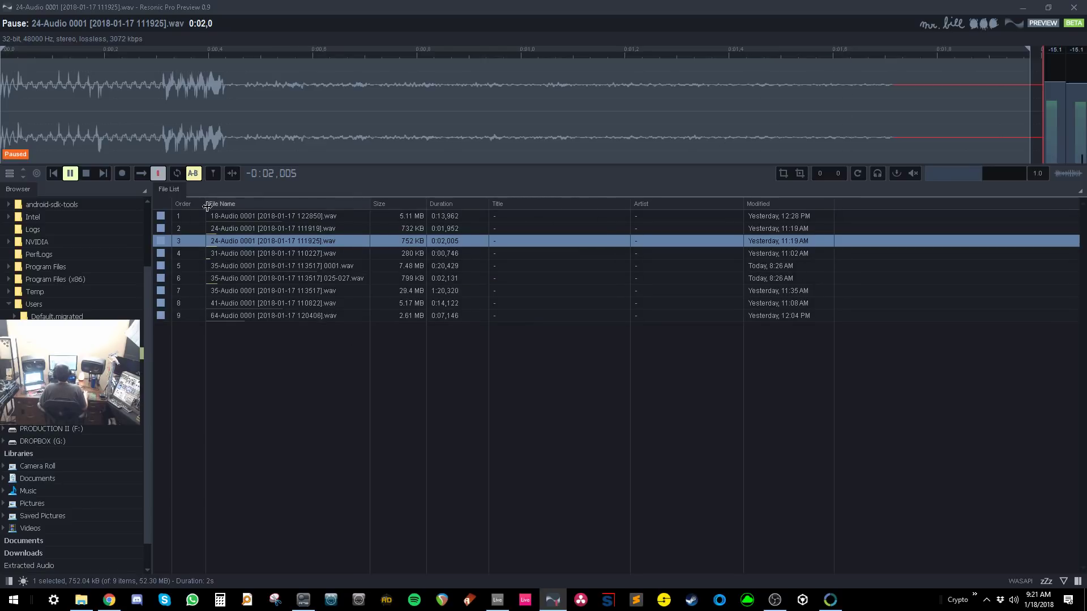
drag(206, 204, 200, 203)
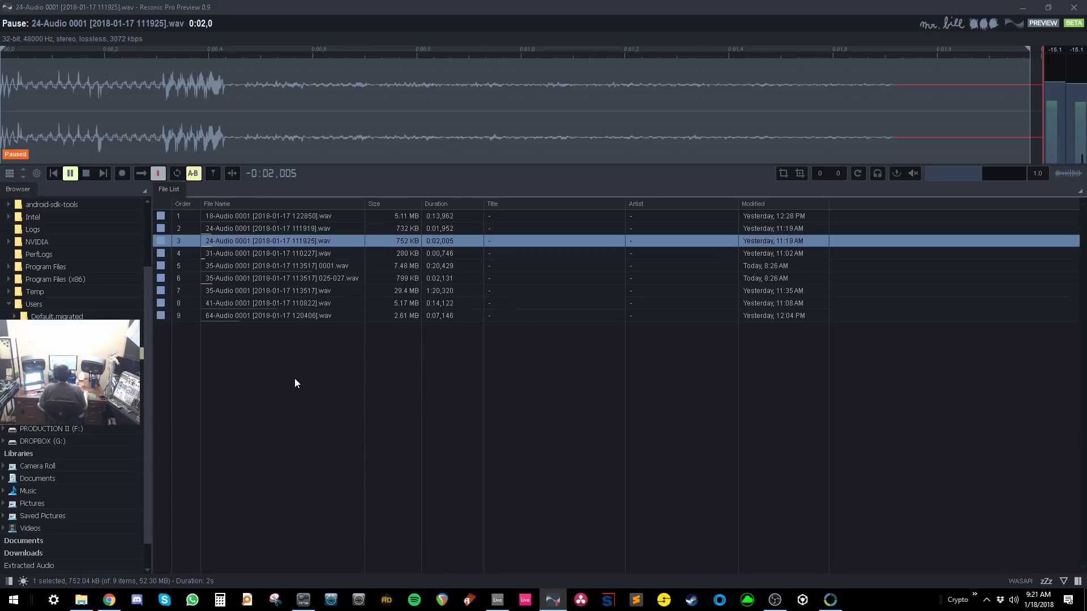
drag(365, 204, 371, 203)
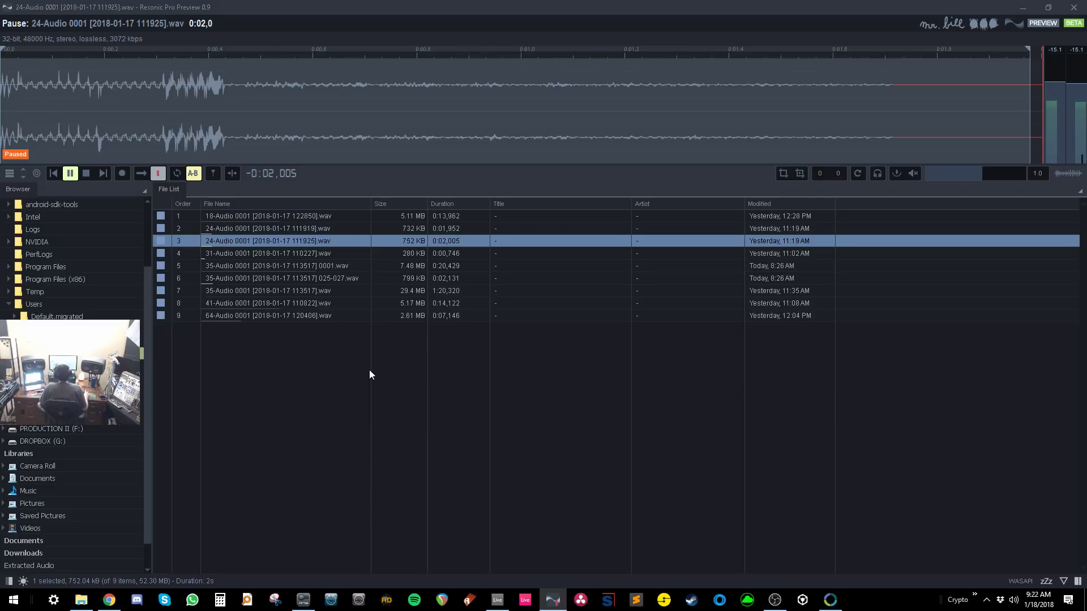
click(268, 278)
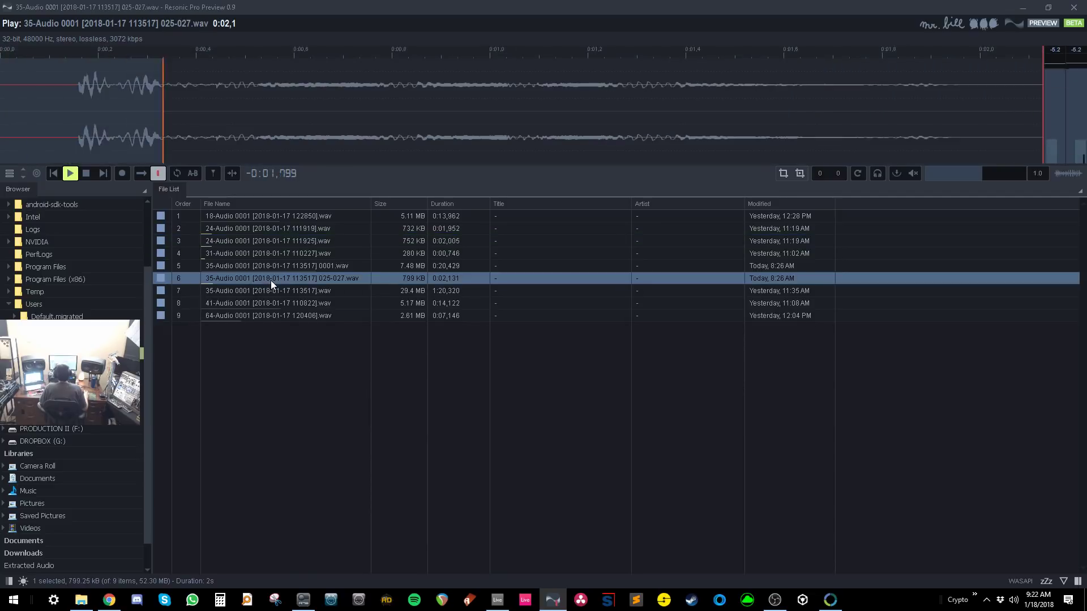
key(space)
click(264, 290)
key(space)
click(403, 125)
click(444, 116)
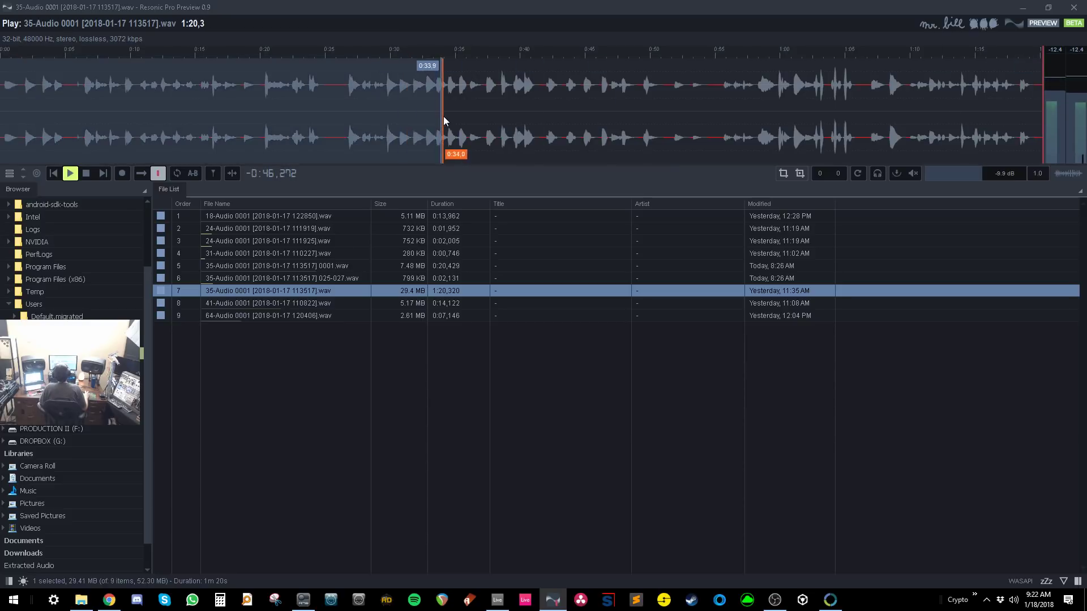
Step: Play the 113517 recording from about 0:38 and about 0:40, then pause it at about 0:49
click(495, 112)
drag(522, 111, 632, 98)
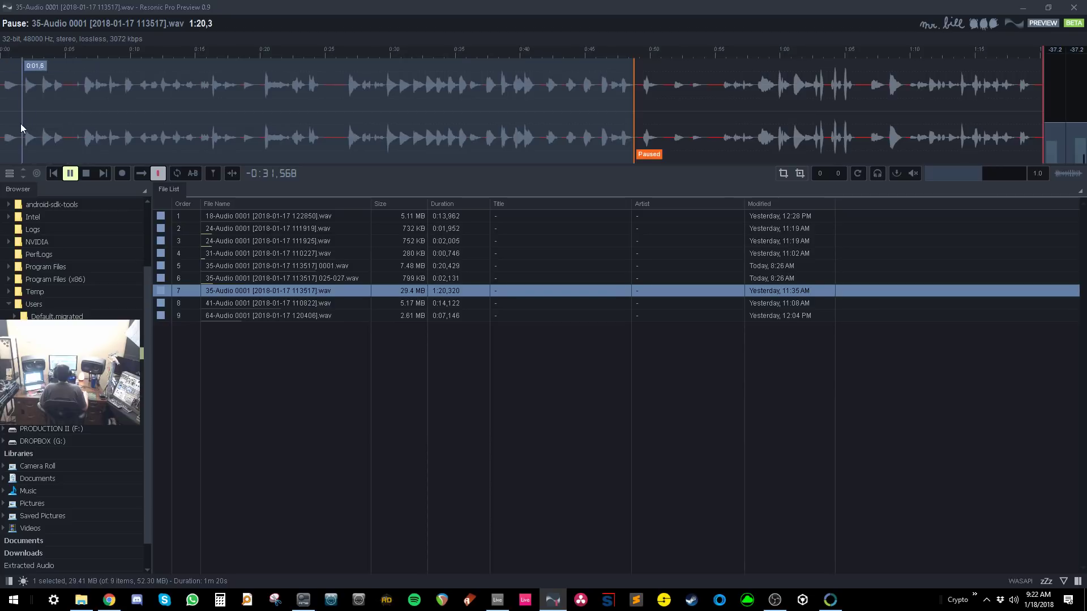
Step: Move the restored Resonic window aside and place the 113517 recording in the fifth clip slot of Ableton Live's 4 Audio track
click(497, 600)
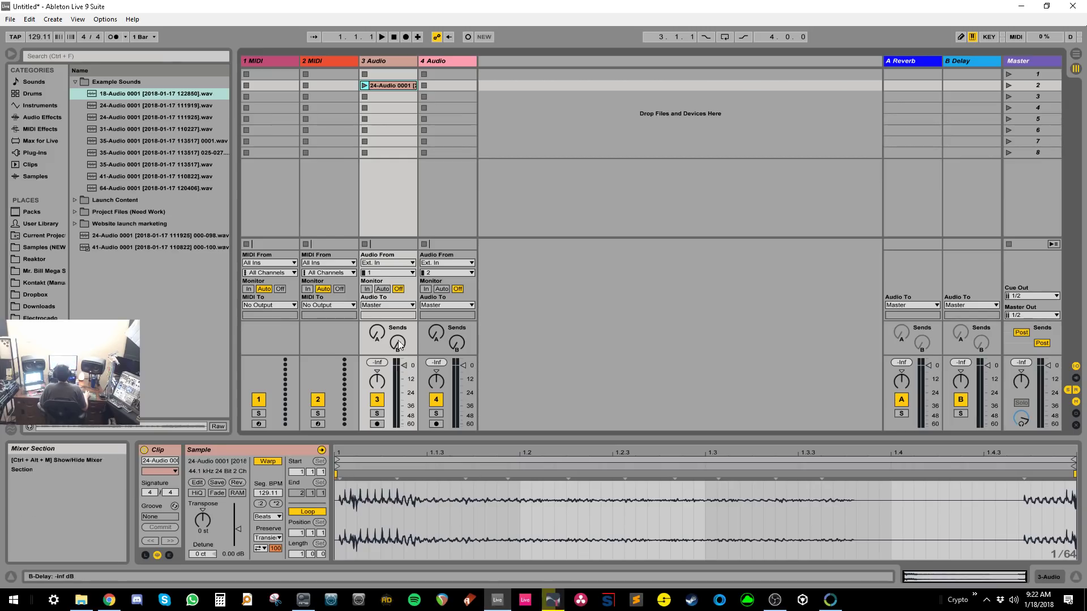
key(alt+Tab)
double_click(505, 9)
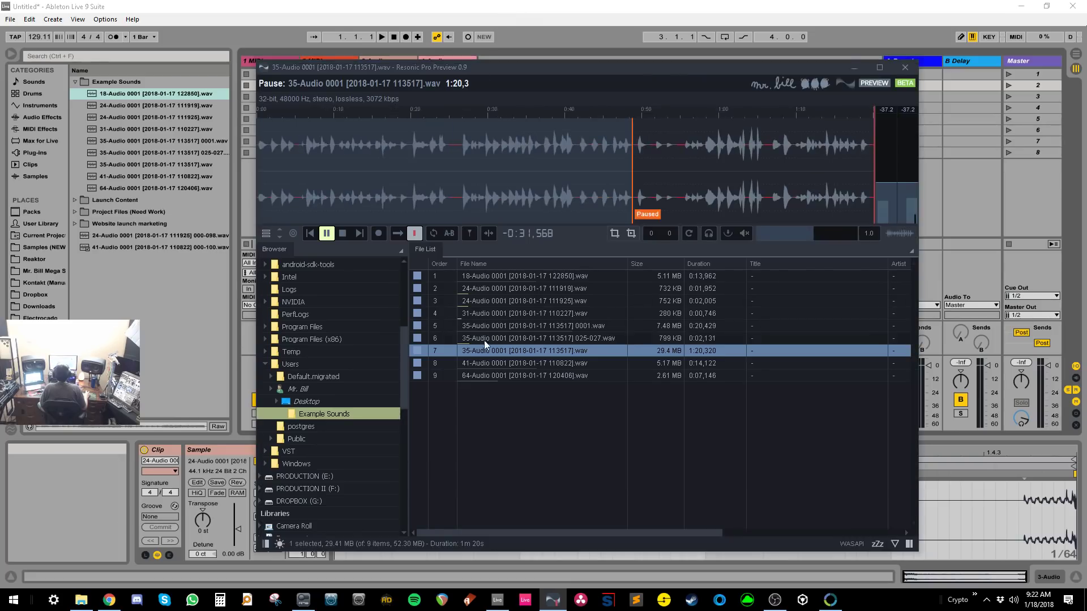
drag(510, 72, 710, 71)
drag(683, 351, 440, 117)
drag(335, 457, 487, 457)
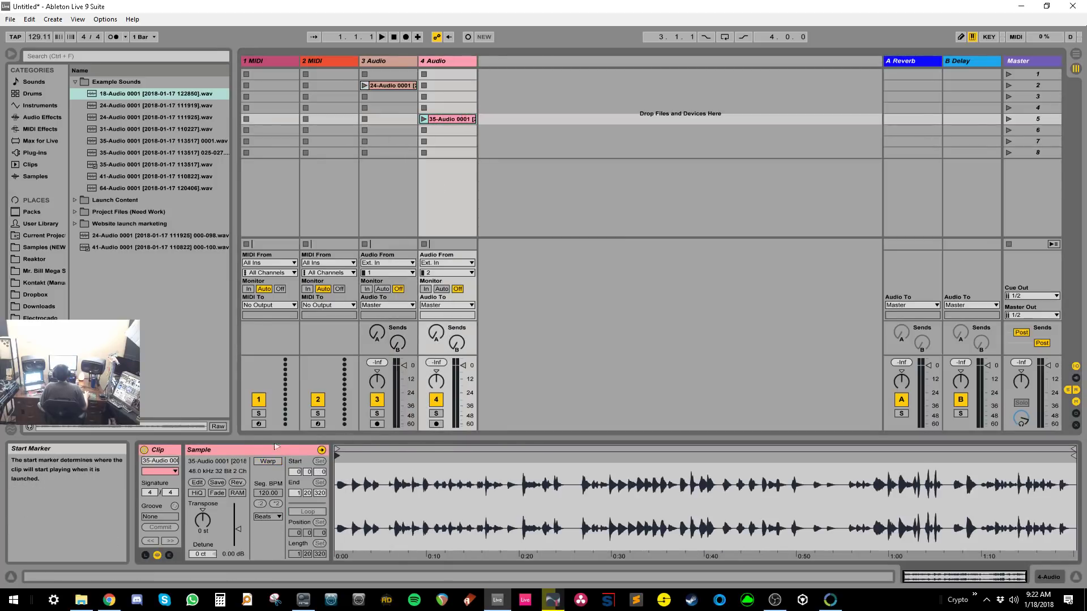
Step: Delete the clips on the 3 Audio and 4 Audio tracks, then return to Resonic and maximise its window
drag(443, 141, 395, 87)
key(Delete)
key(alt+Tab)
drag(751, 70, 390, 1)
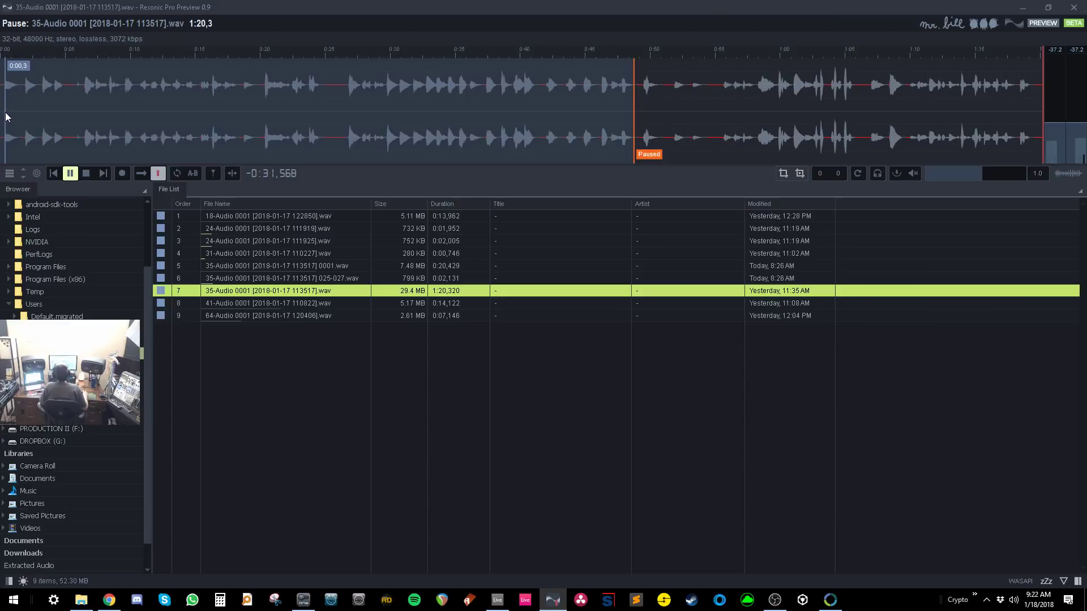
Step: Add temporary slices at successive hits in the 113517 recording, from its start to about 0:41, and pause playback
click(7, 116)
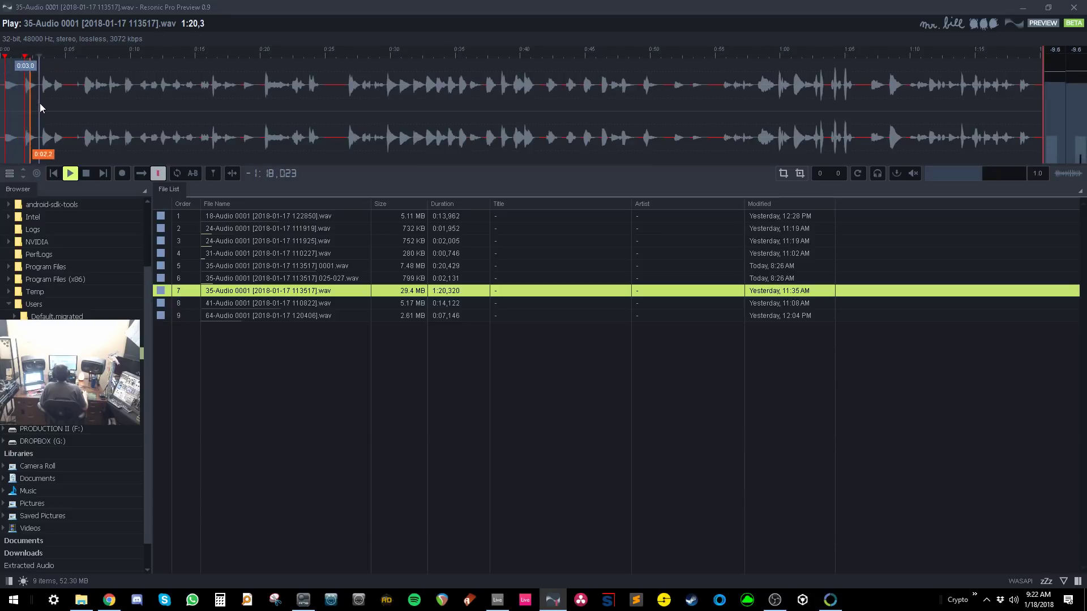
click(44, 102)
click(55, 101)
click(85, 96)
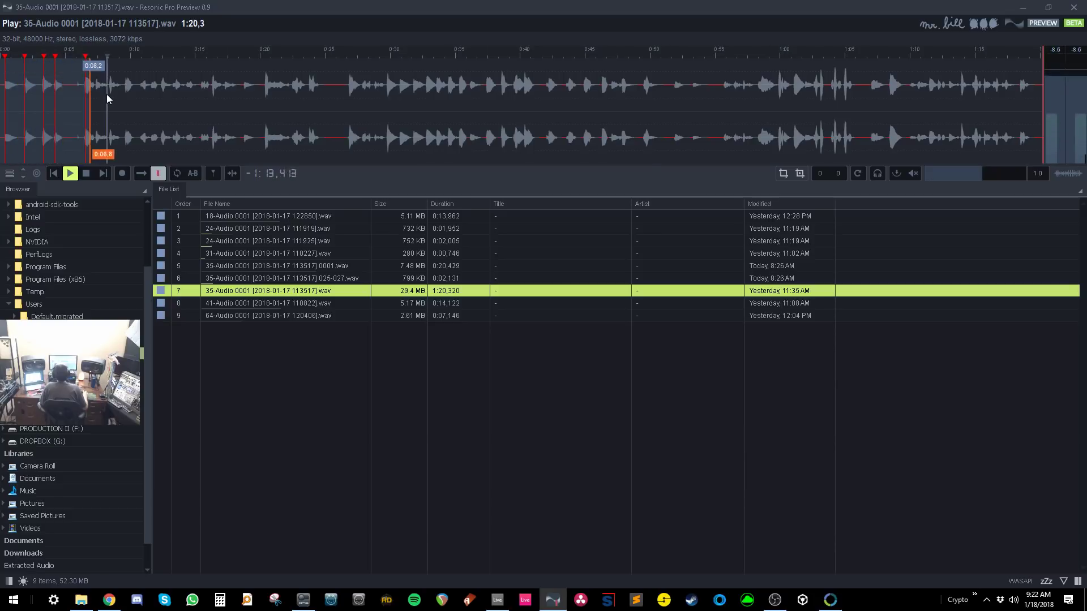
click(97, 93)
click(109, 93)
click(124, 93)
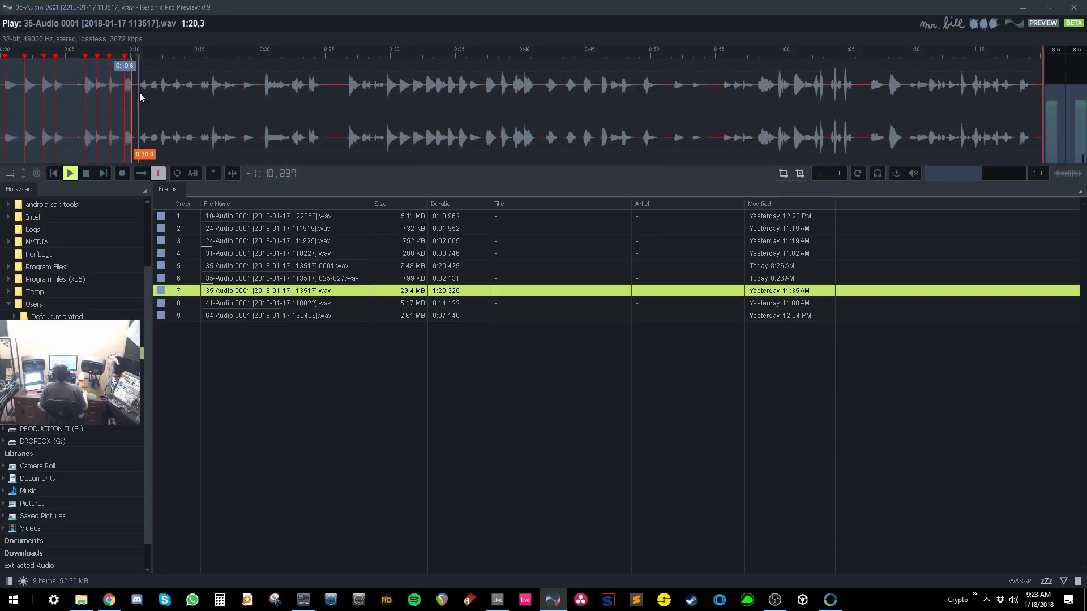
click(142, 92)
click(151, 92)
click(162, 90)
click(176, 90)
click(187, 90)
click(201, 89)
click(215, 89)
click(224, 89)
click(237, 88)
click(244, 86)
click(263, 86)
click(282, 87)
click(310, 88)
click(345, 88)
click(378, 88)
click(419, 88)
click(473, 91)
click(538, 93)
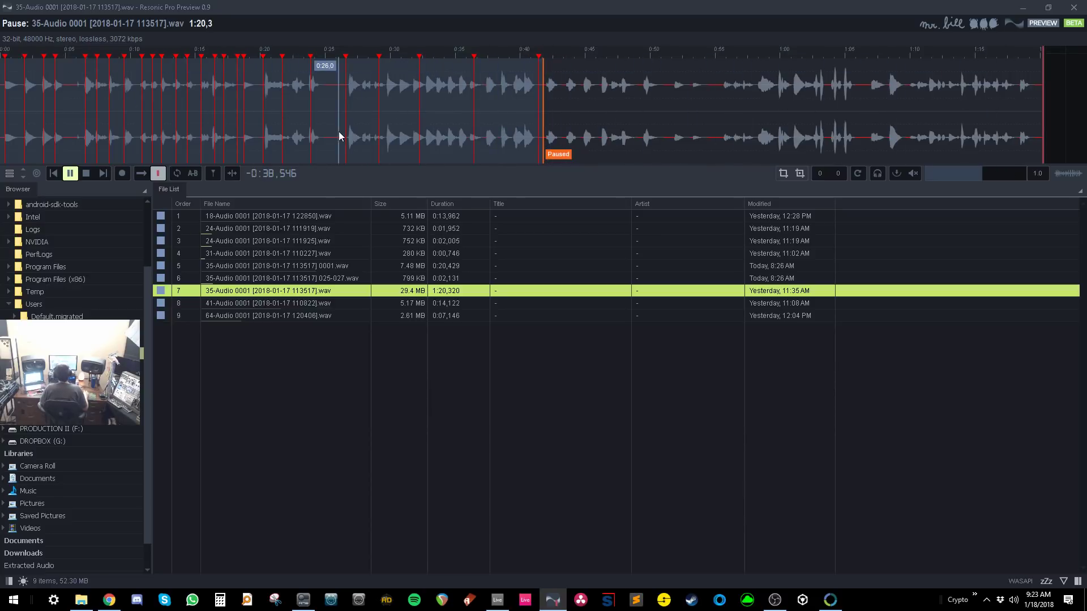
Step: Map the temporary slices to letter keys, trigger several of the first slices, and pause playback
click(213, 176)
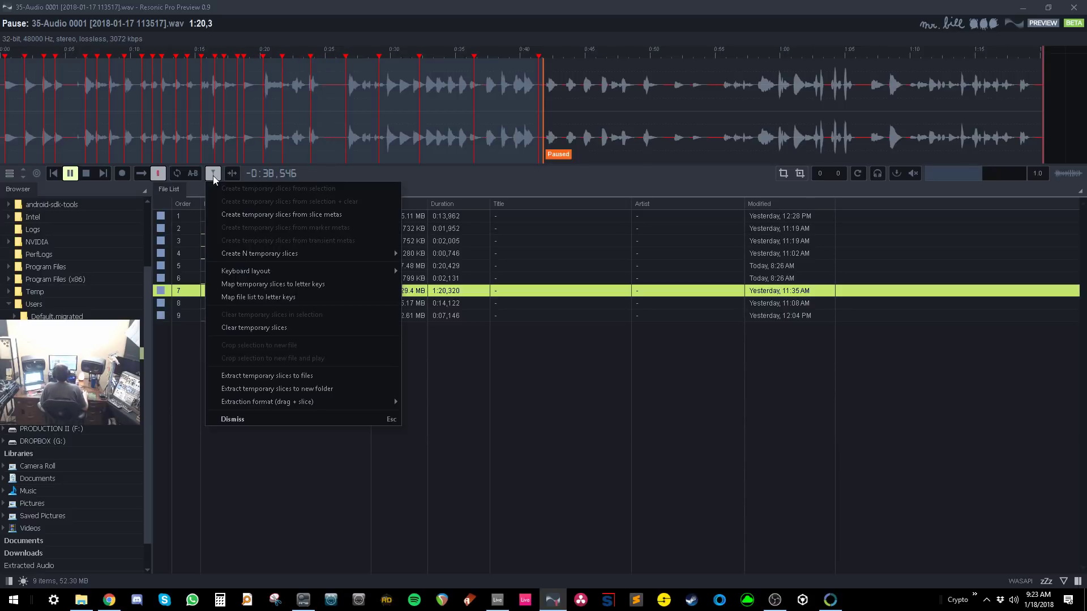
click(256, 285)
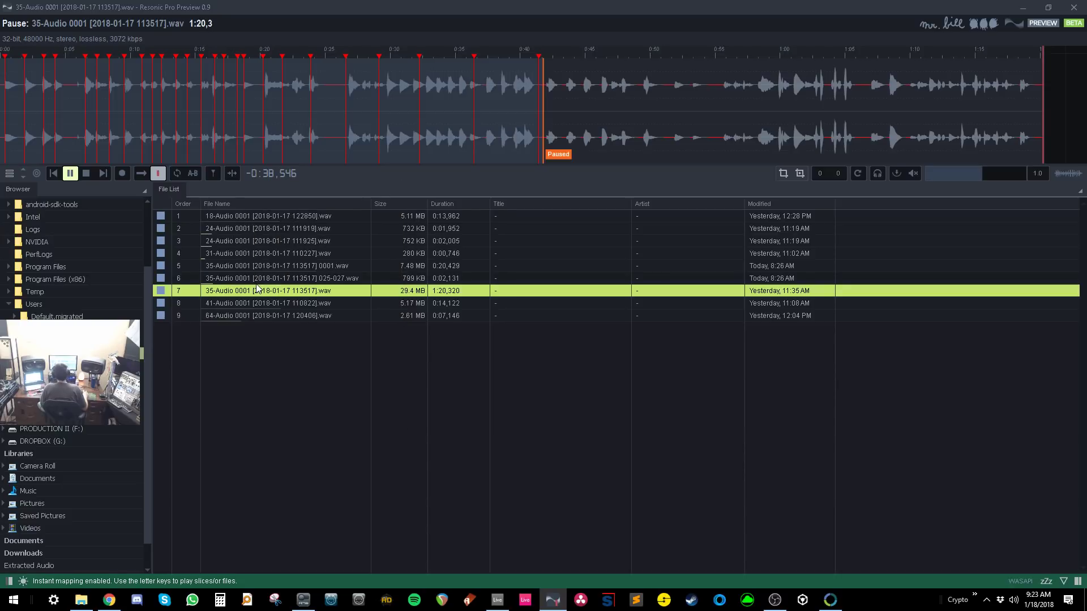
key(q)
key(w)
key(e)
key(r)
key(r)
key(r)
key(w)
key(e)
key(space)
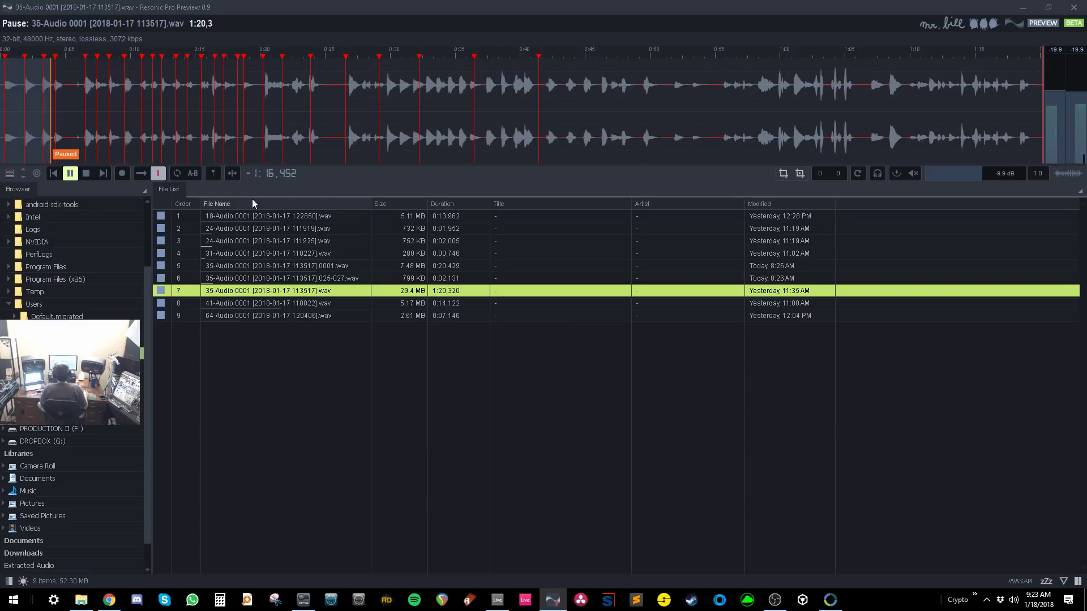
click(218, 175)
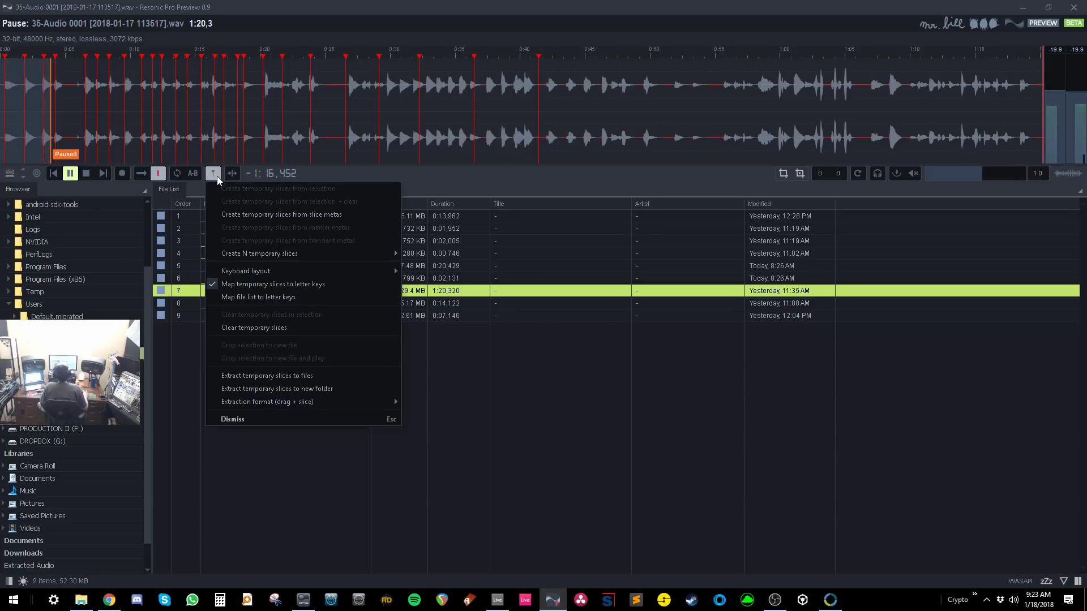
click(262, 389)
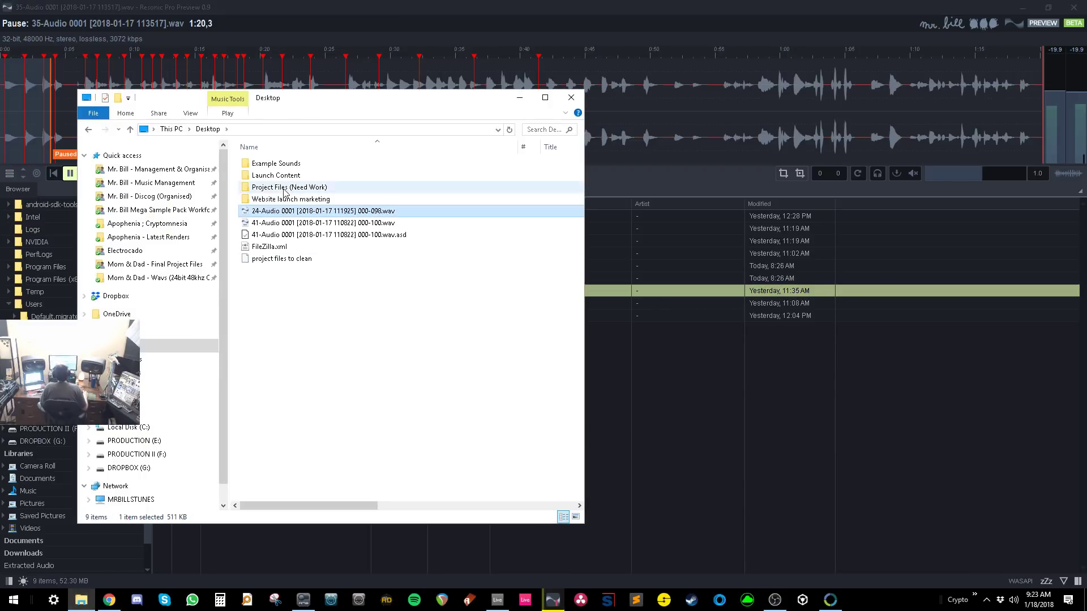
double_click(281, 164)
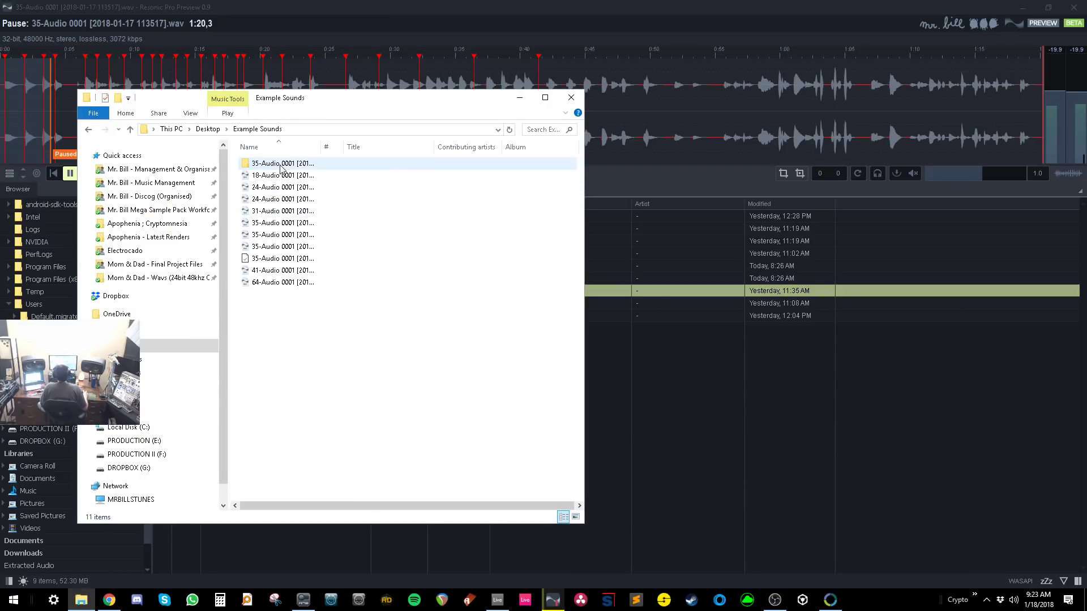
double_click(271, 165)
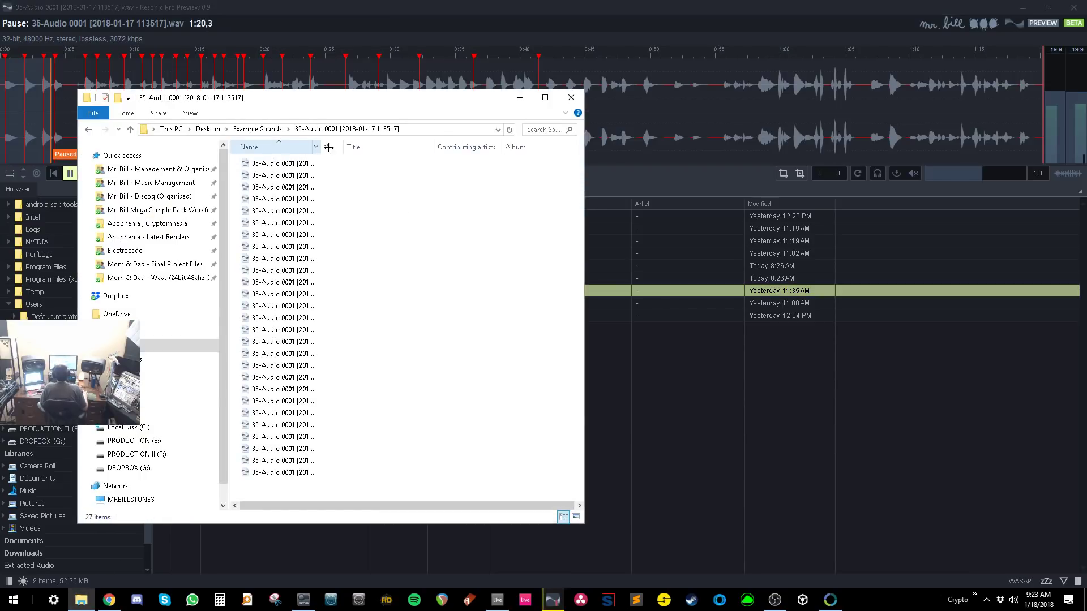
Step: Open the extracted 0001 slice in Resonic, audition the slices down to 0024, and pause playback
double_click(308, 163)
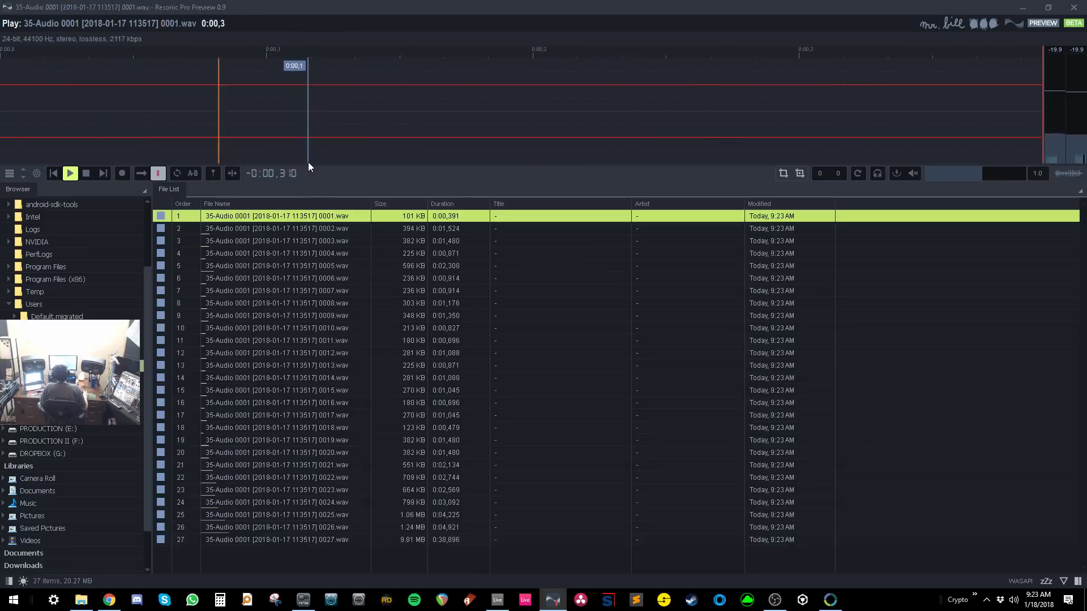
drag(284, 238, 290, 499)
key(space)
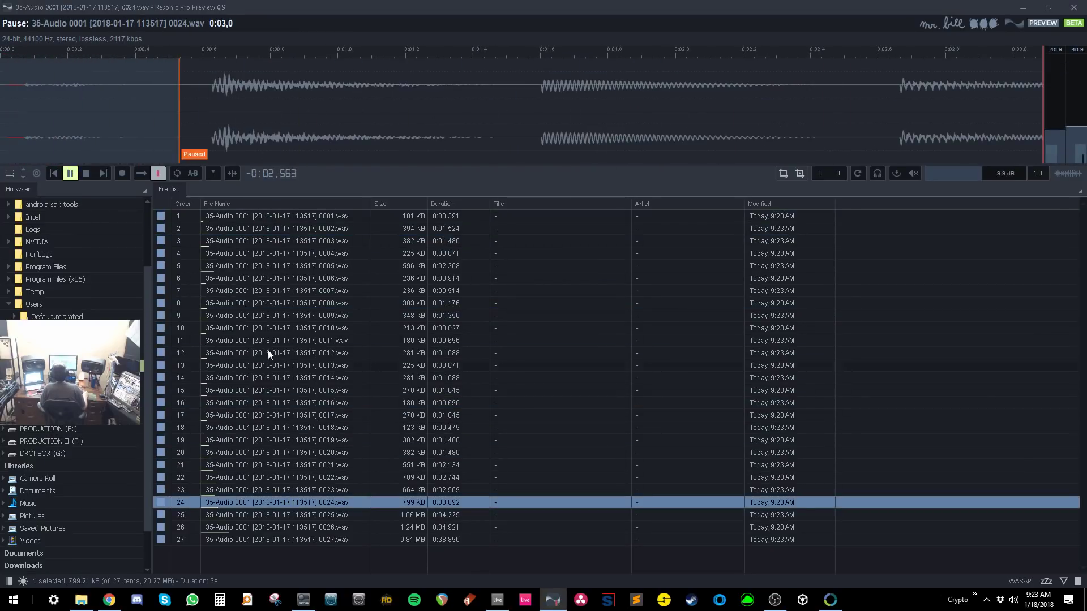
Step: Switch to Ableton Live and change from the Session View to the Arrangement View
click(500, 603)
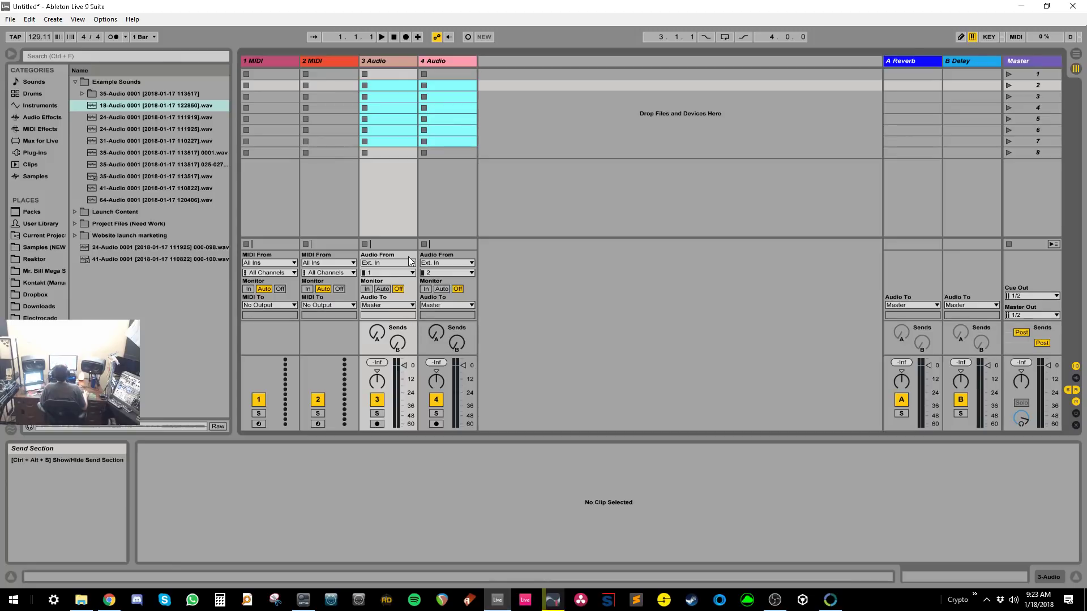
key(alt+Tab)
key(alt+Tab)
click(82, 600)
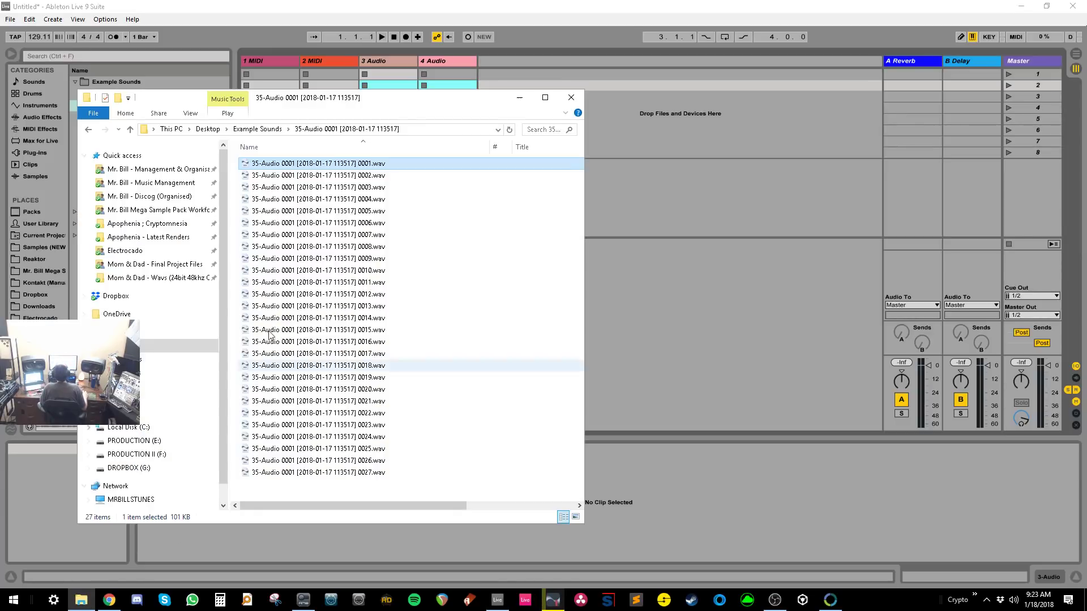
click(450, 82)
key(Tab)
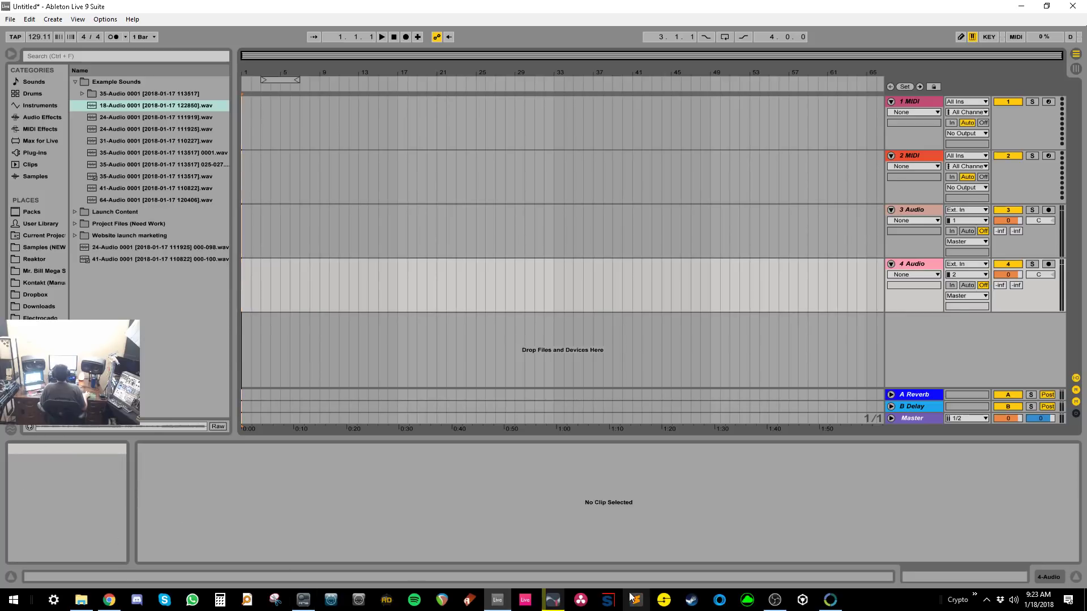
Step: Select all the extracted slices in Resonic and place them in Ableton Live's 3 Audio track from about bar 4
click(553, 600)
click(375, 289)
key(ctrl+a)
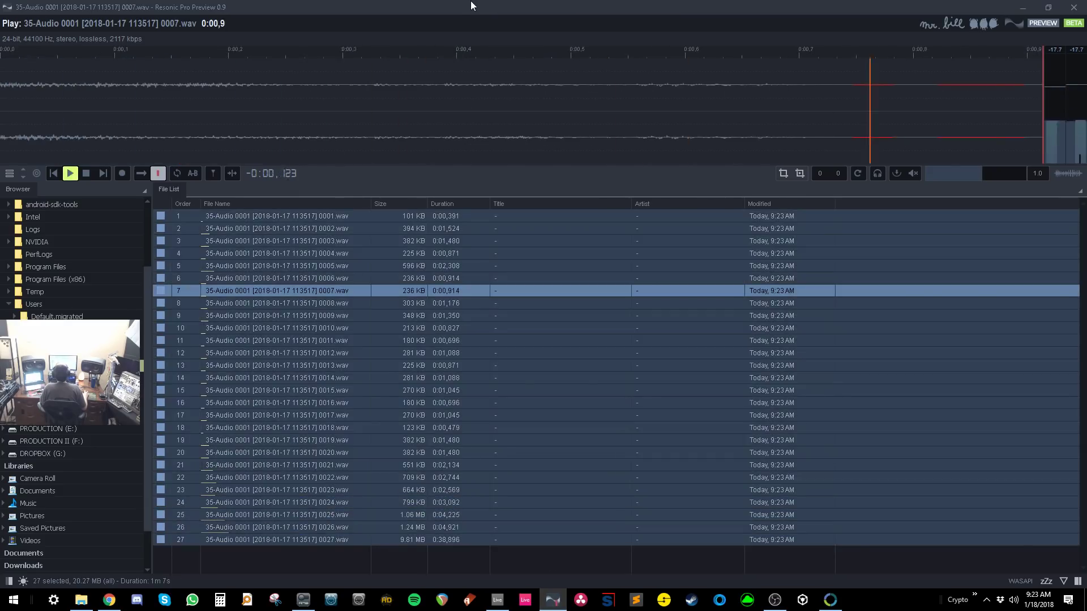
drag(467, 1, 837, 51)
drag(746, 252, 273, 226)
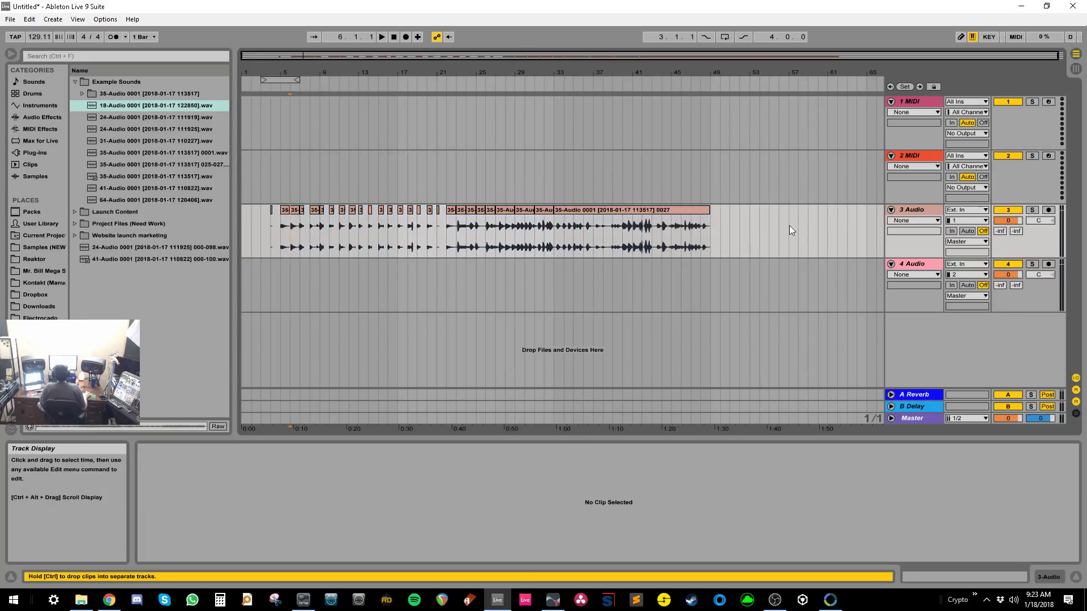
Step: Examine the slice clips on the 3 Audio track, selecting ranges from bar 23 to bars 51 and 55
click(594, 211)
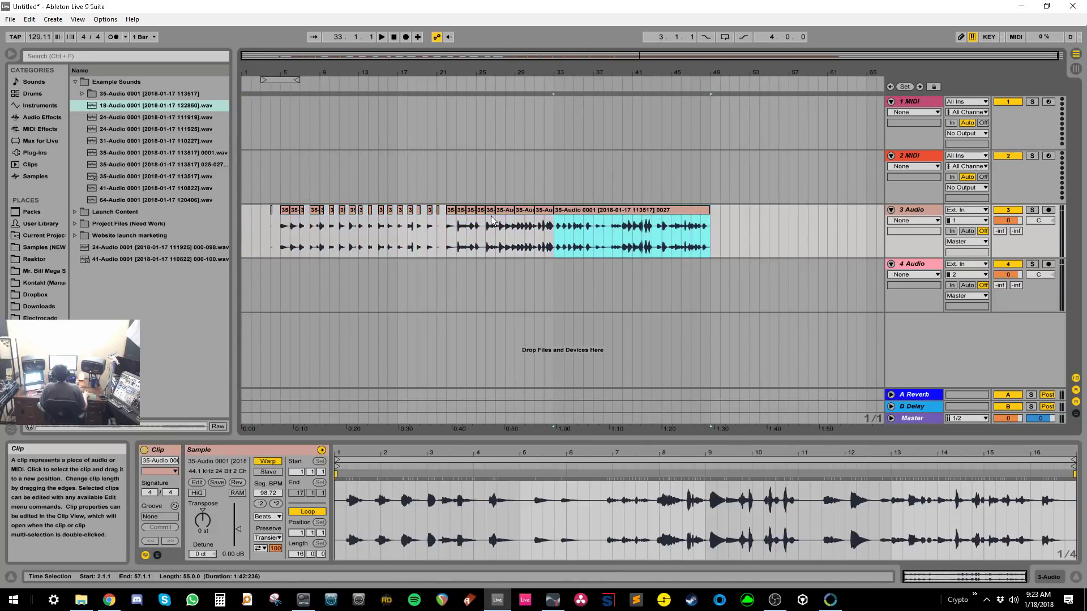
drag(457, 229, 729, 240)
key(alt+Tab)
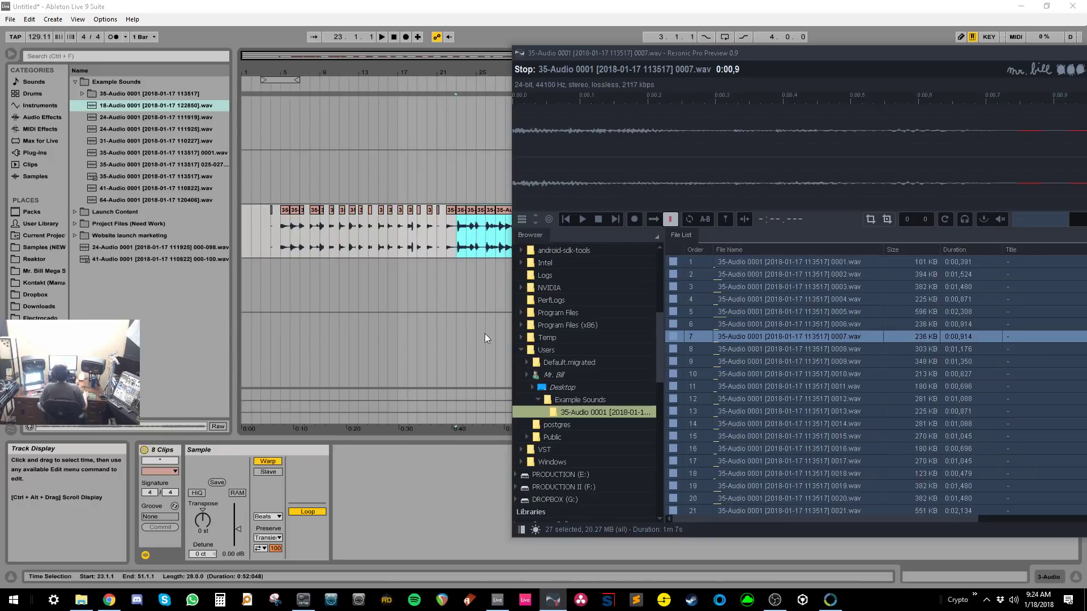
click(481, 234)
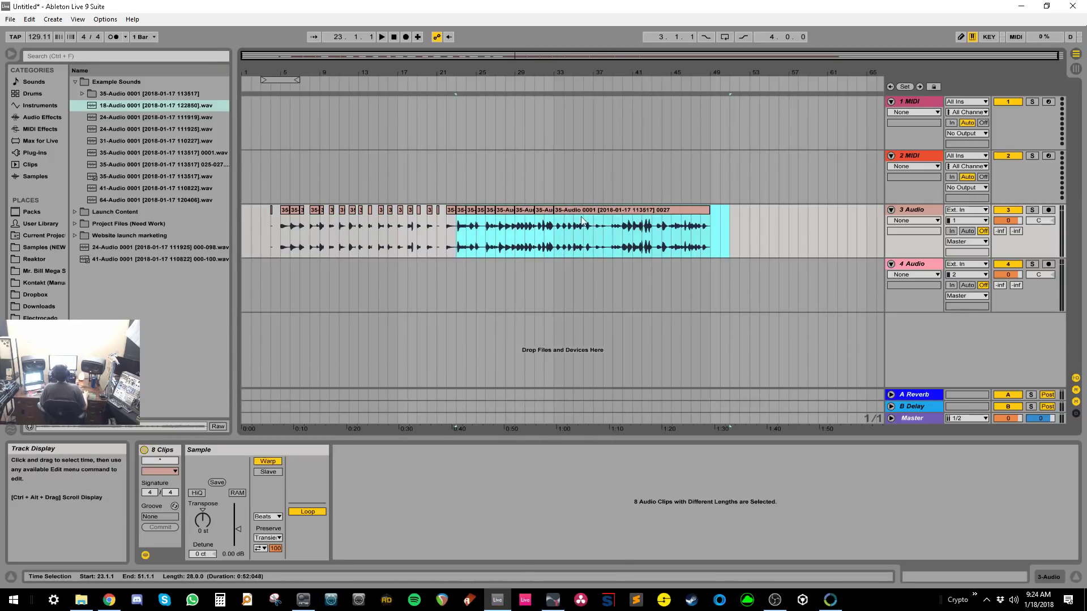
click(700, 235)
drag(369, 233, 456, 232)
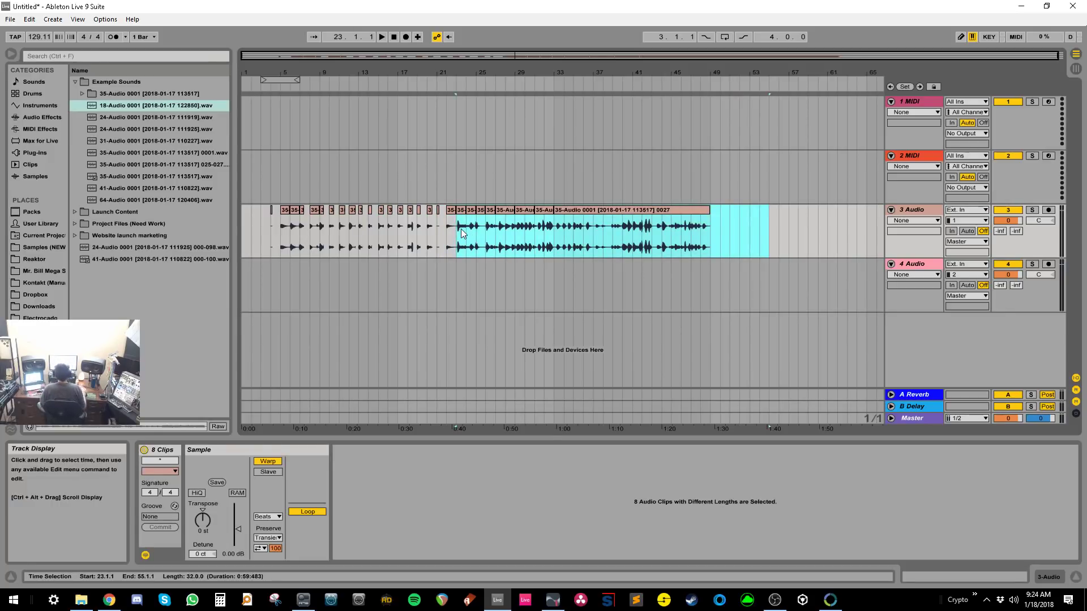
Step: Select the 2 MIDI track and search the browser for "drum ra"
click(891, 180)
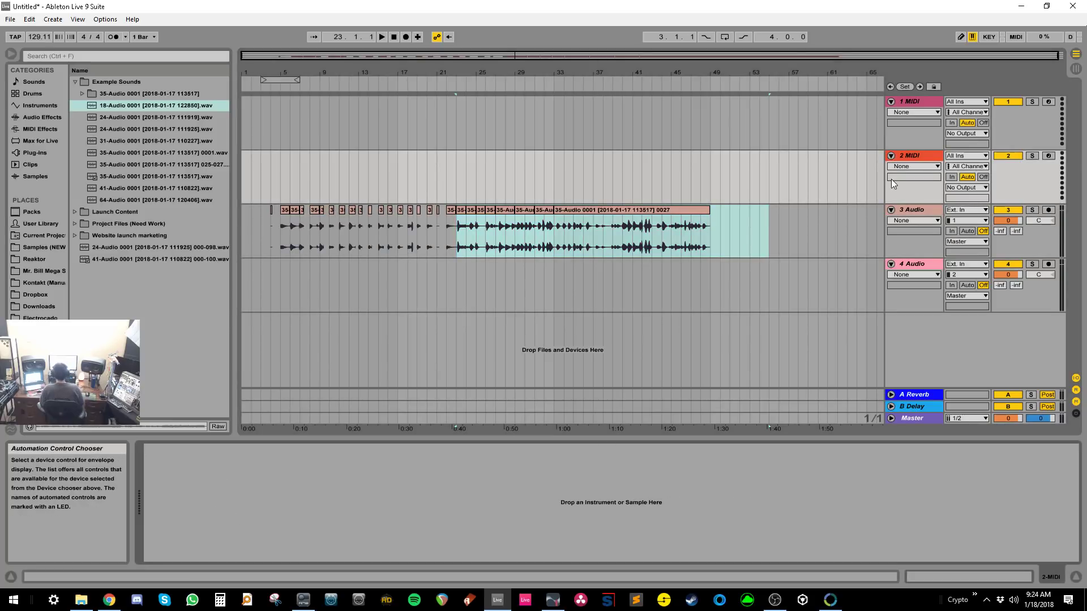
key(ctrl+f)
text(drum ra)
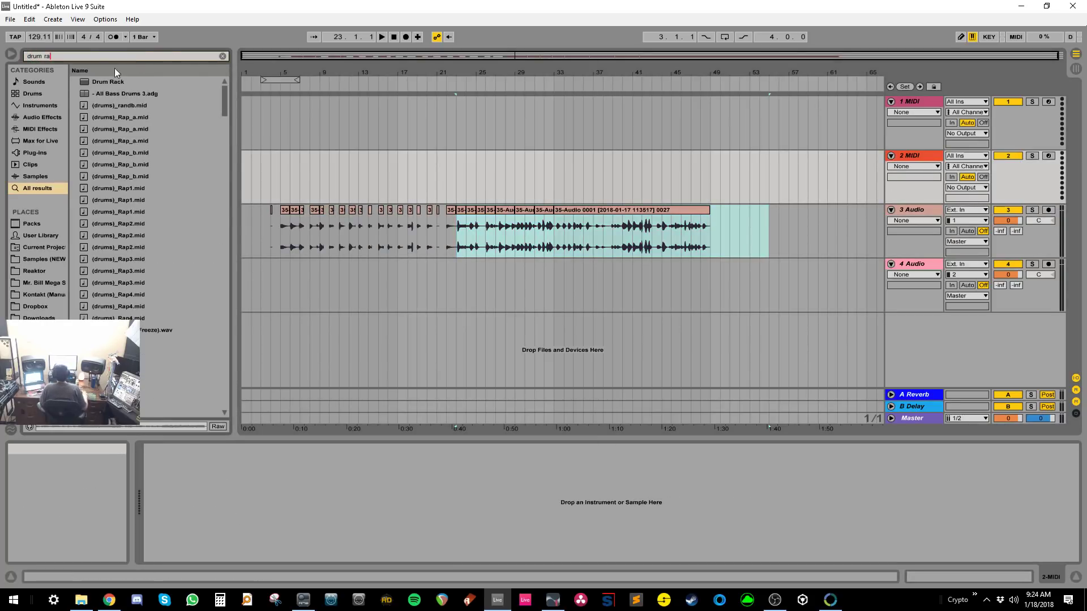
Step: Extend the final 0027 clip's start back to bar 1 on the 3 Audio track and turn off its Warp
click(562, 209)
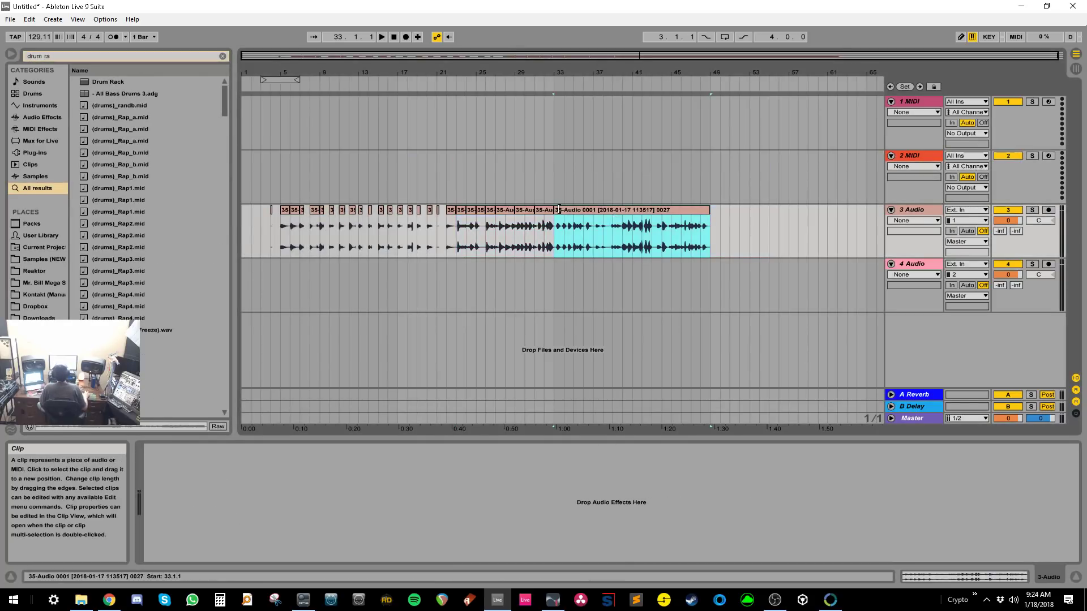
drag(555, 211, 242, 210)
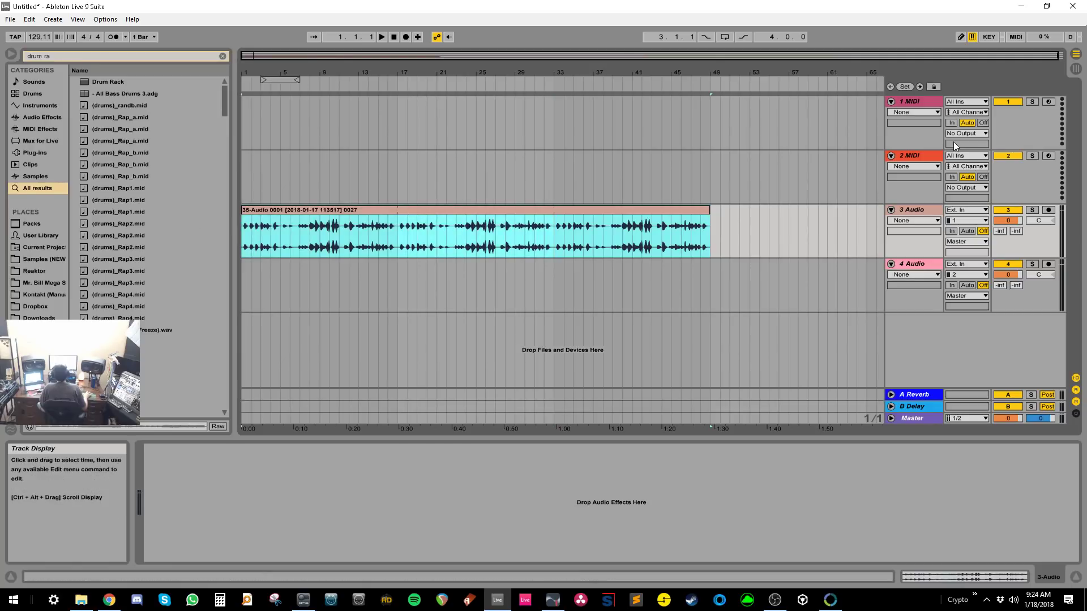
click(438, 233)
double_click(360, 210)
click(268, 461)
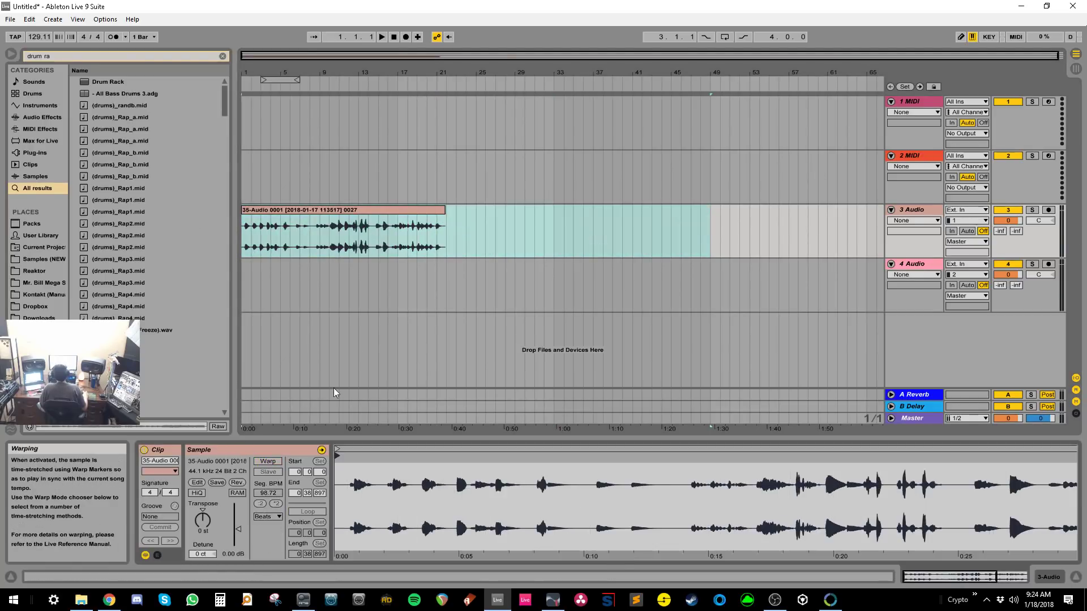
Step: Load the 0027 clip into a Simpler in Slice mode on the 2 MIDI track and lower its slice sensitivity
double_click(912, 157)
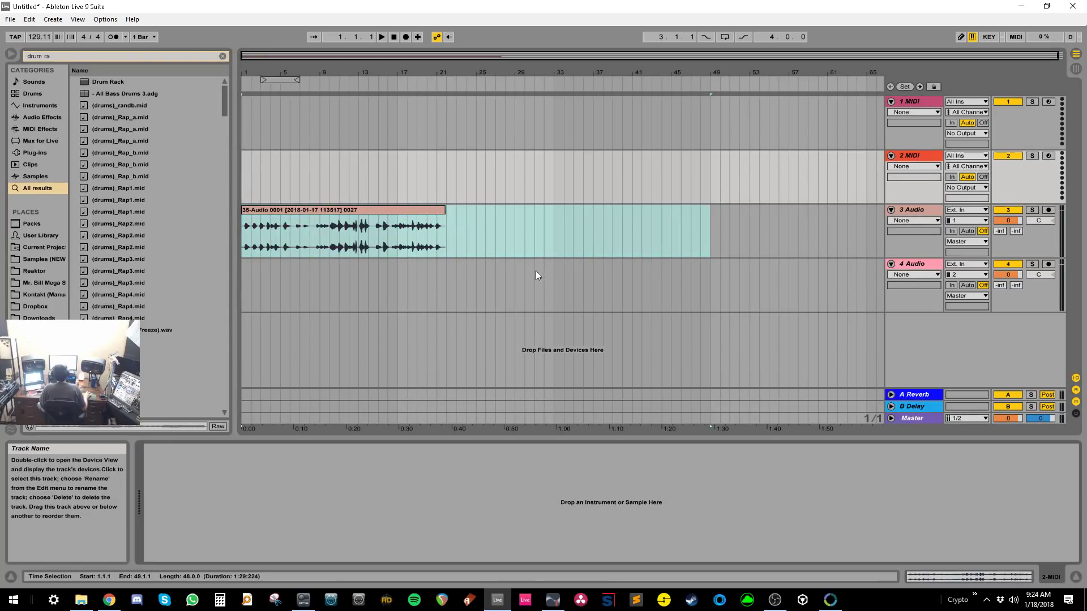
click(352, 211)
click(910, 156)
click(383, 212)
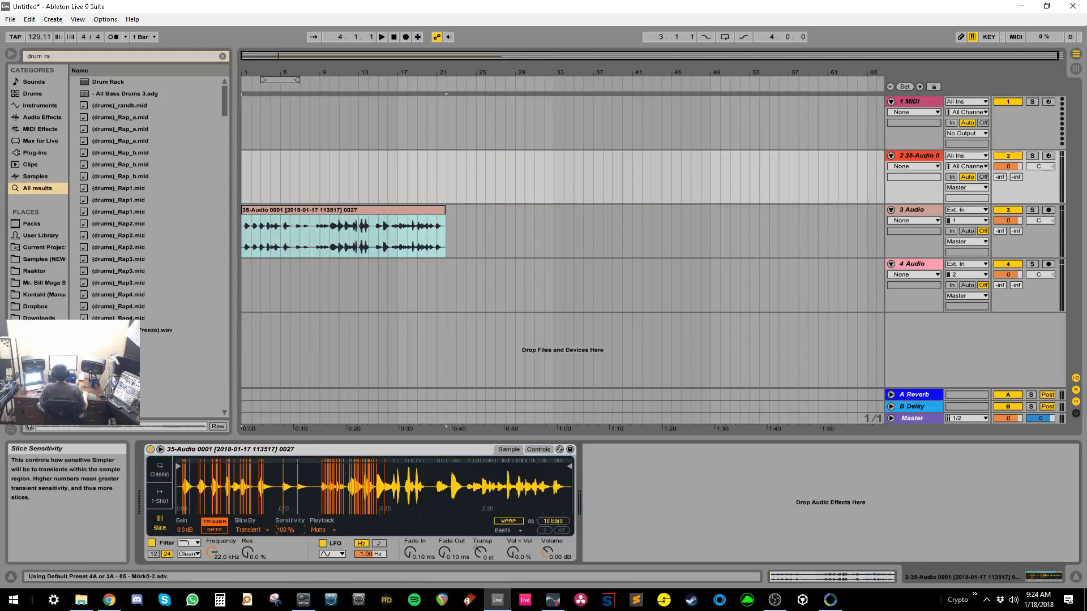
mouse_move(283, 530)
mouse_down()
mouse_move(287, 495)
mouse_move(292, 535)
mouse_up()
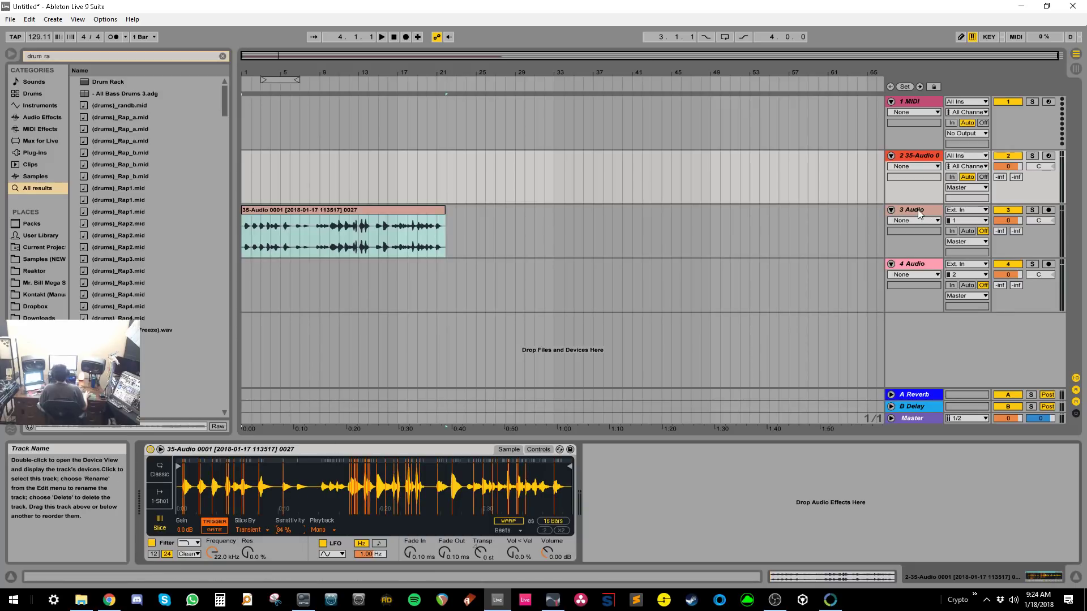
Step: Turn on Warp for the 0027 clip on the 3 Audio track and check its commands for Slice to New MIDI Track
right_click(398, 212)
right_click(365, 210)
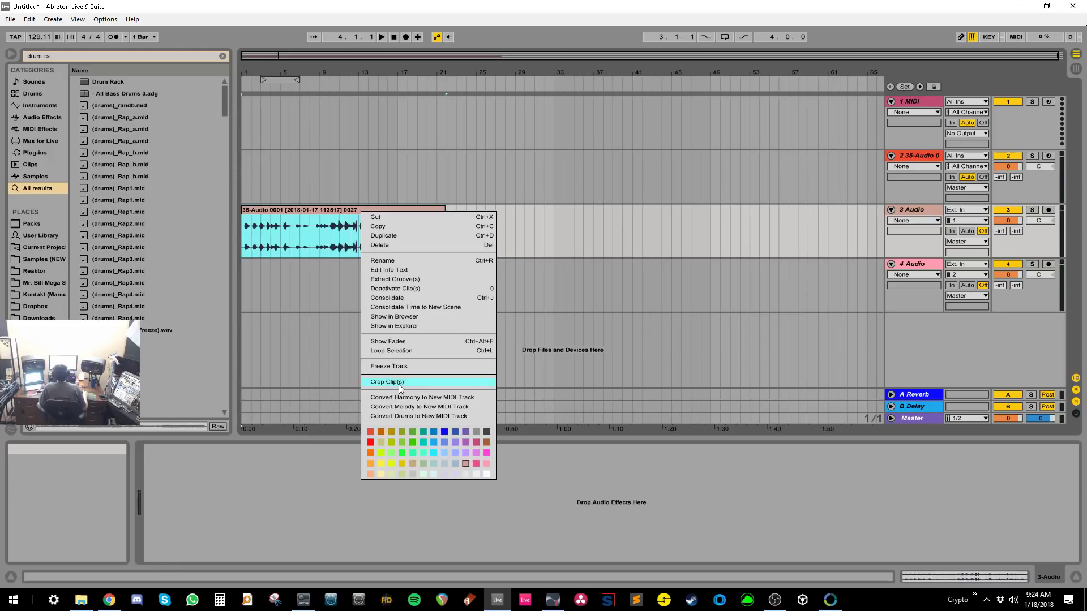
click(337, 214)
double_click(341, 210)
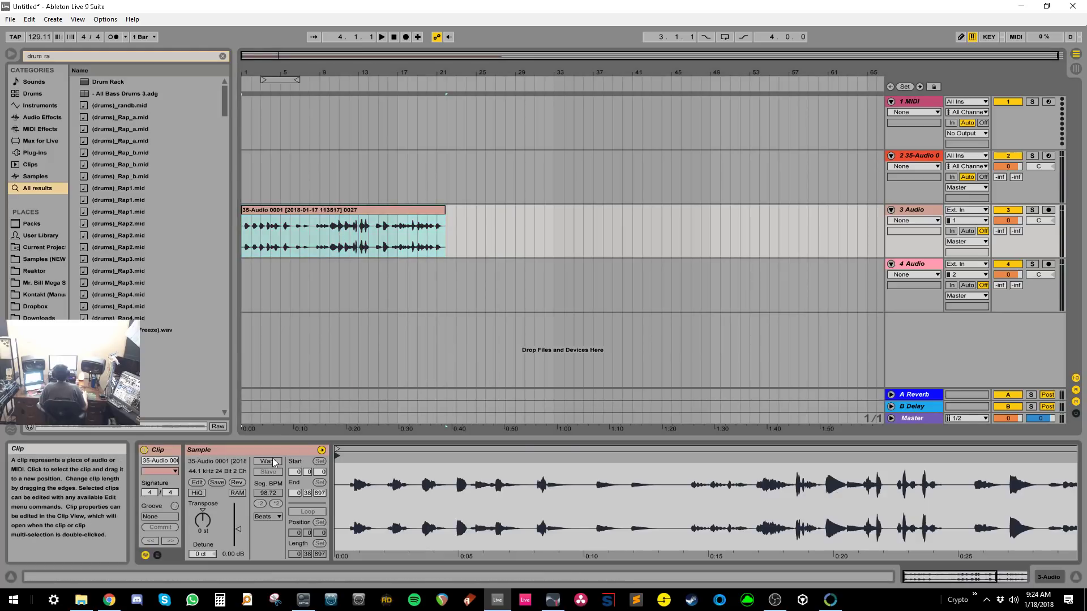
click(272, 460)
right_click(334, 215)
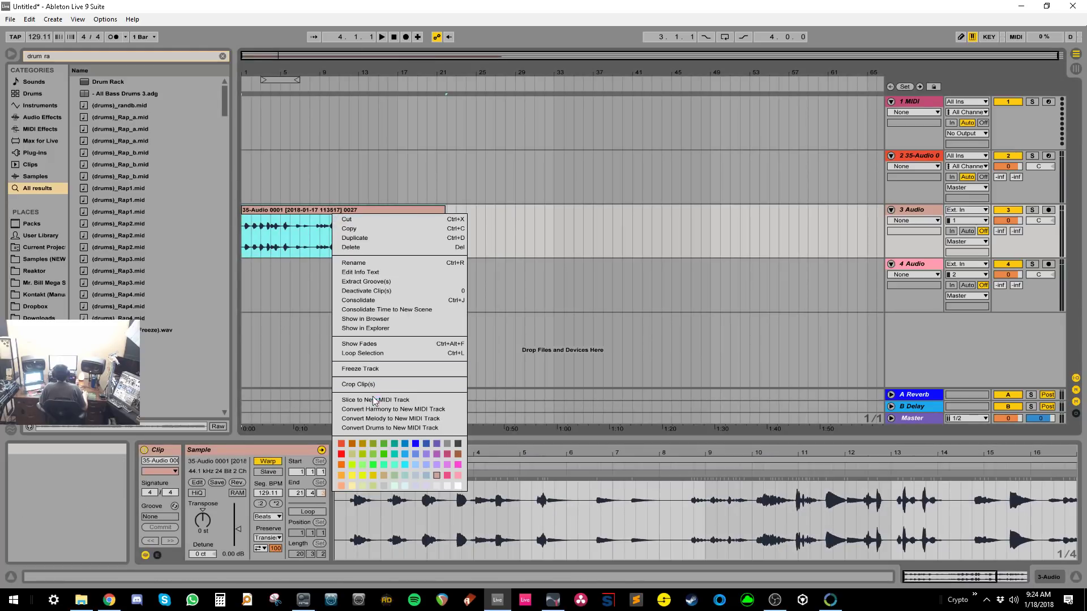
click(546, 261)
Step: Delete the 0027 clip from the 3 Audio track
drag(592, 235, 248, 226)
key(Delete)
click(276, 230)
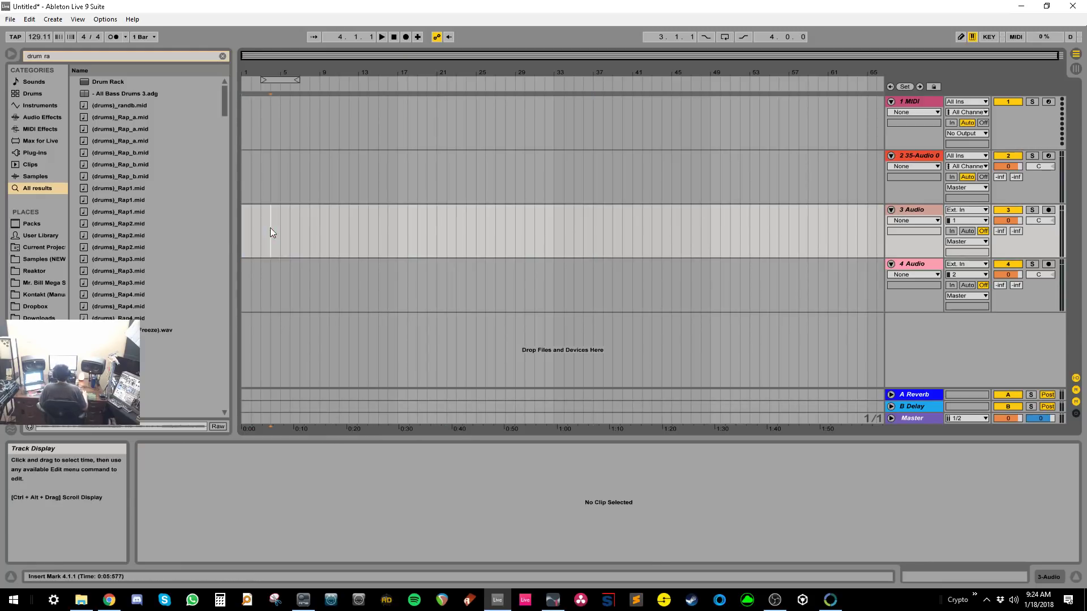
Step: Switch to Resonic Pro, maximize its window and go up to the parent Example Sounds folder
click(553, 600)
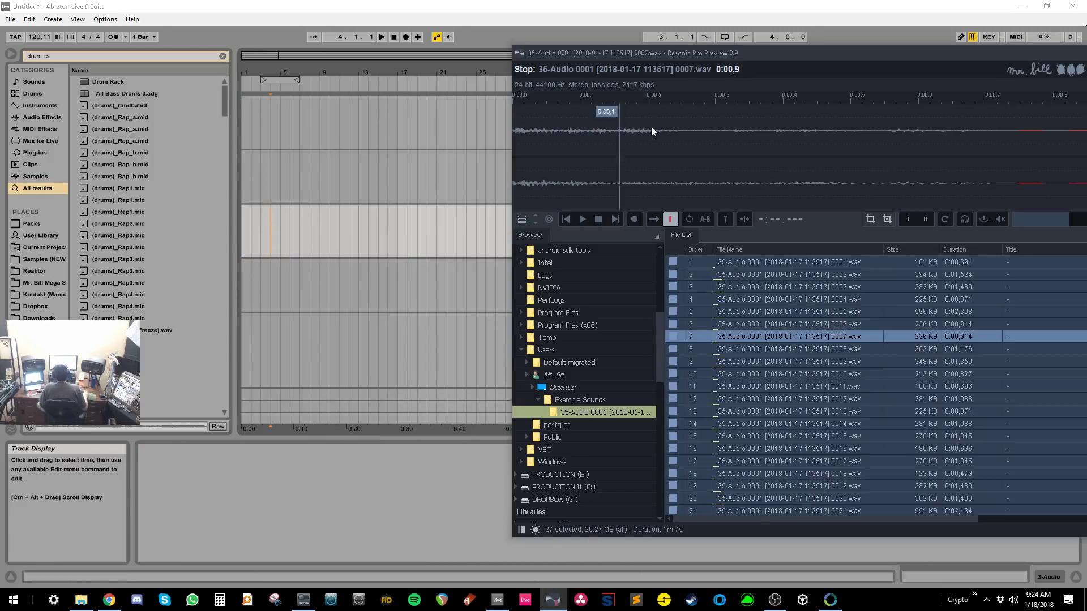
drag(759, 55, 361, 50)
double_click(361, 52)
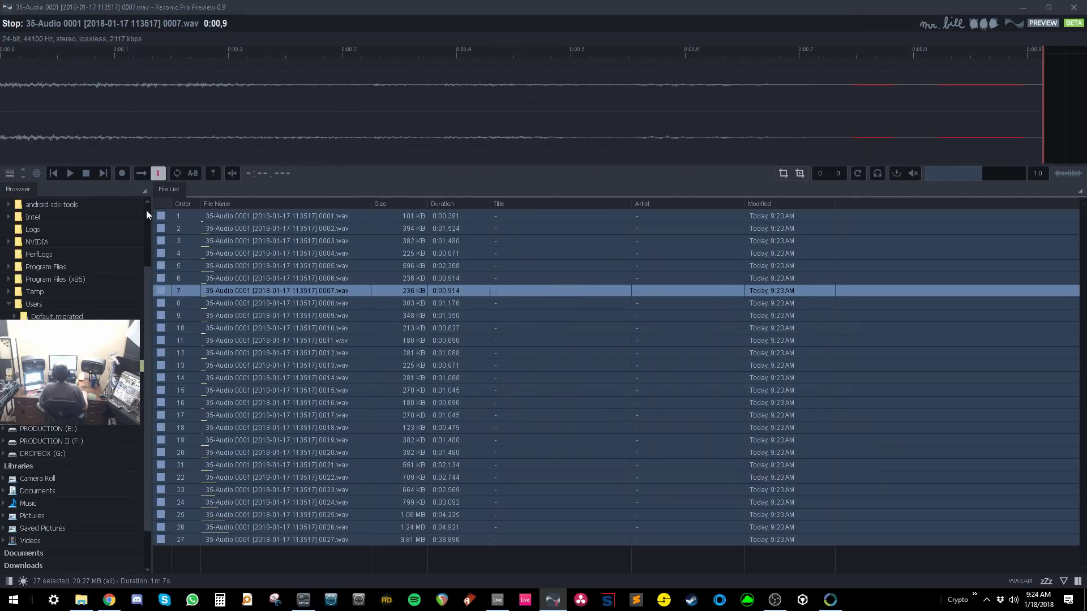
key(BackSpace)
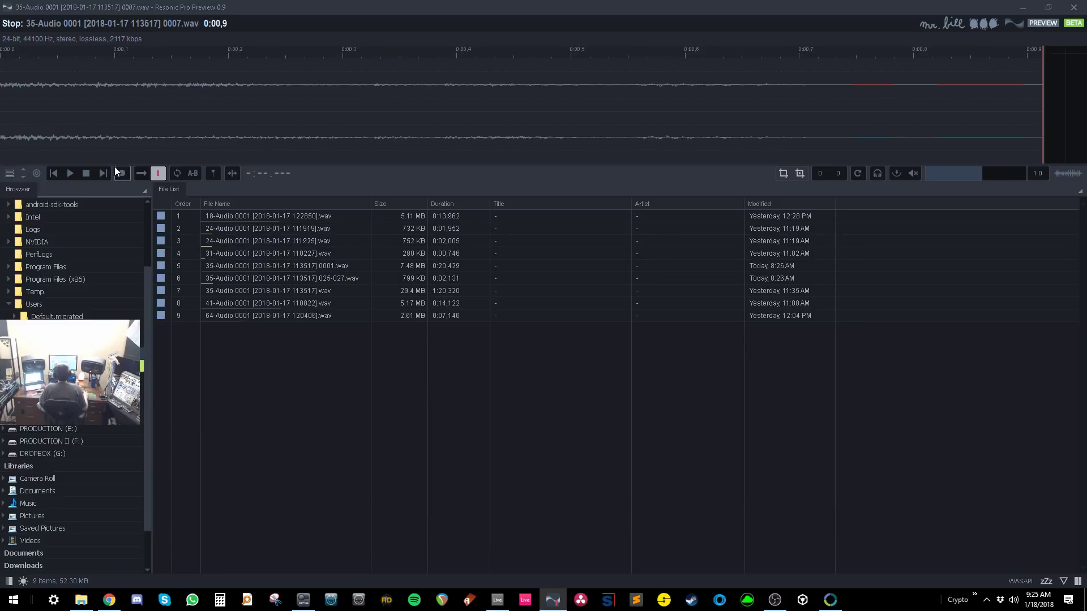
click(266, 266)
key(space)
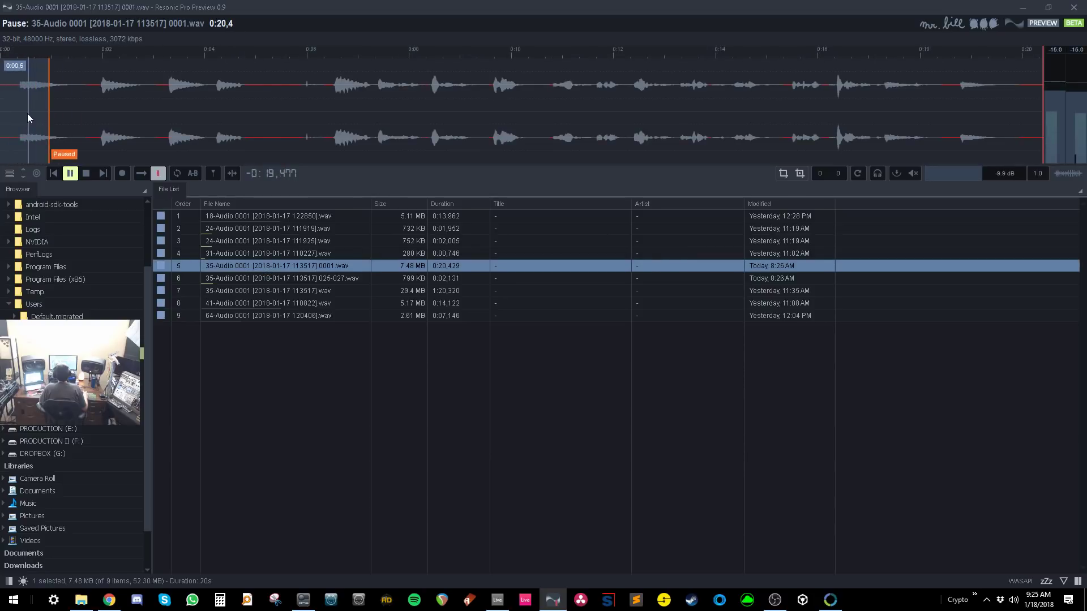
drag(21, 115, 75, 117)
drag(74, 51, 32, 50)
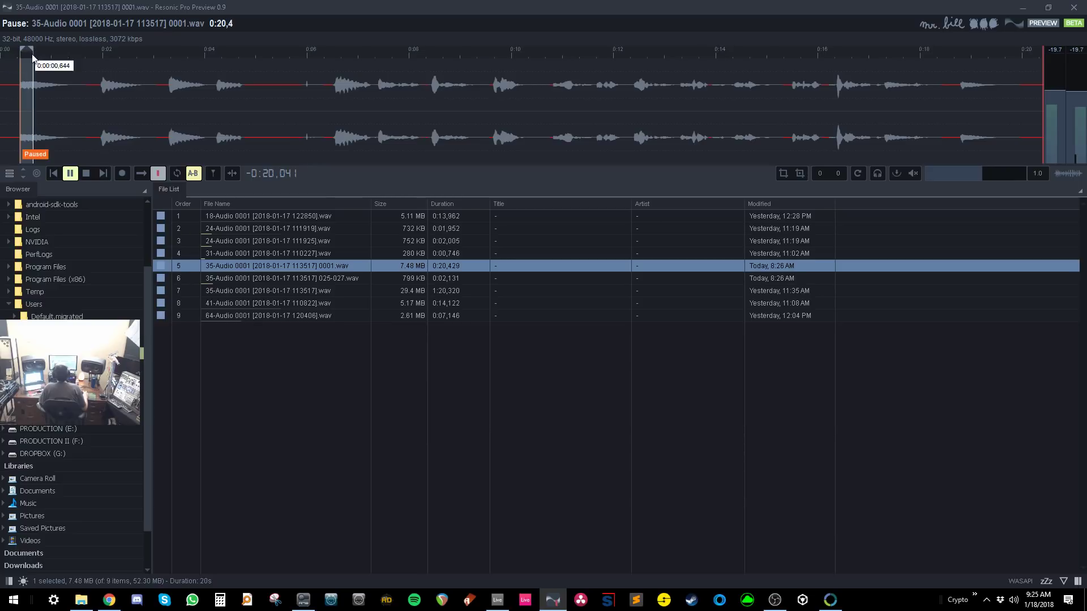
click(242, 253)
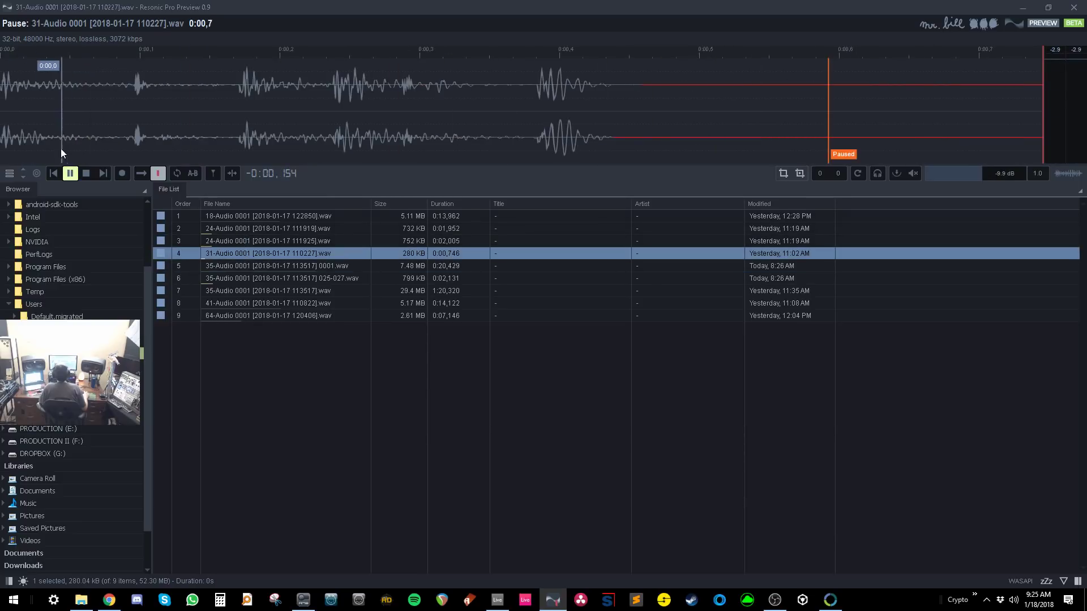
drag(18, 91, 9, 59)
key(space)
Step: Record the master output while sliding the short loop through the 31-Audio waveform, and end the recording
key(space)
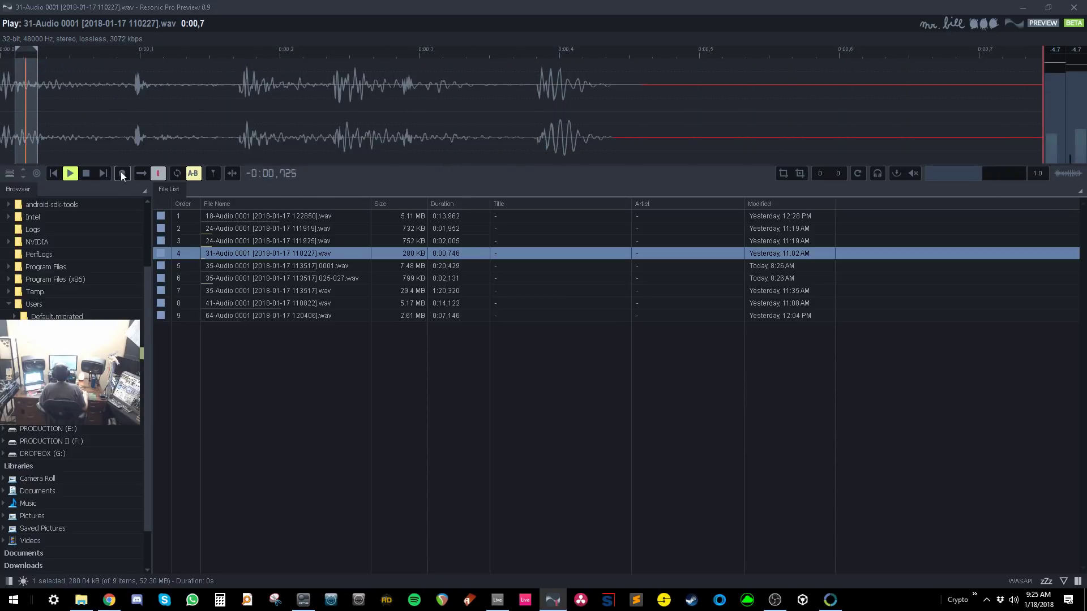
click(122, 173)
drag(25, 51, 394, 81)
key(space)
click(123, 173)
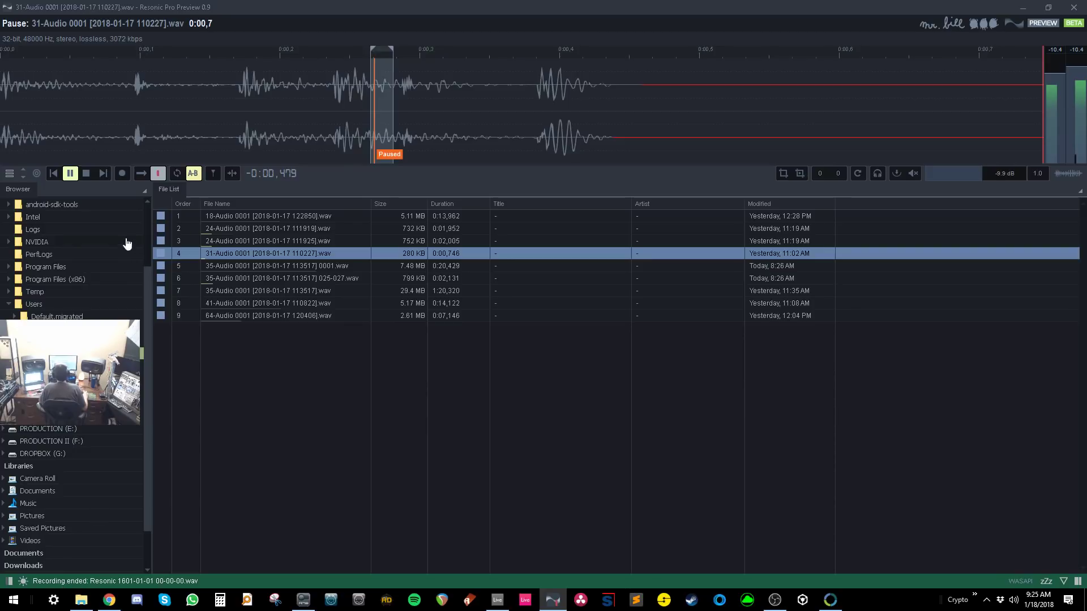
scroll(102, 454, down, 1)
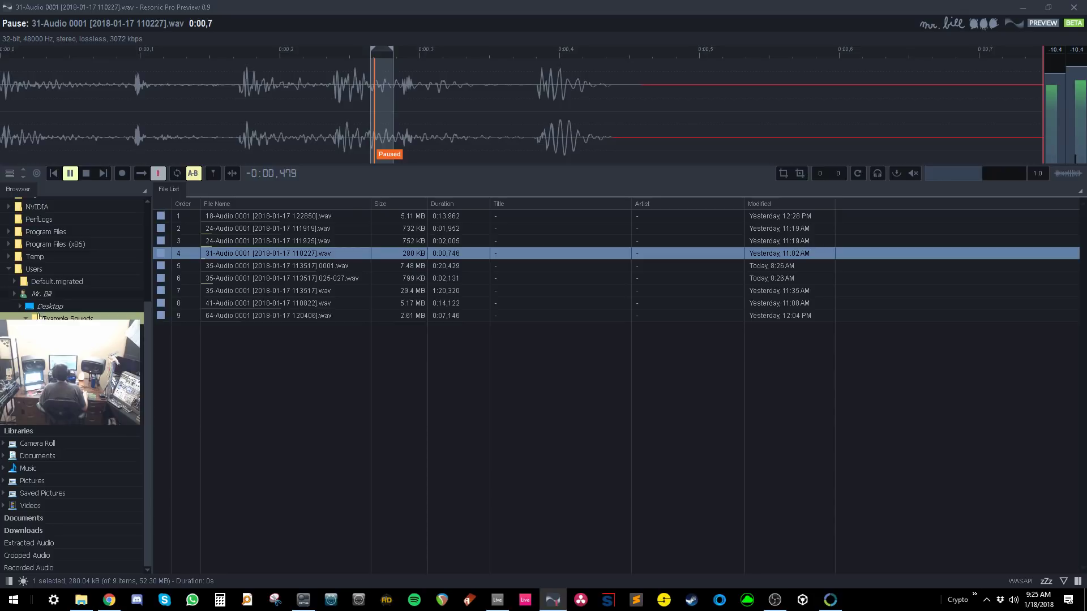
click(44, 570)
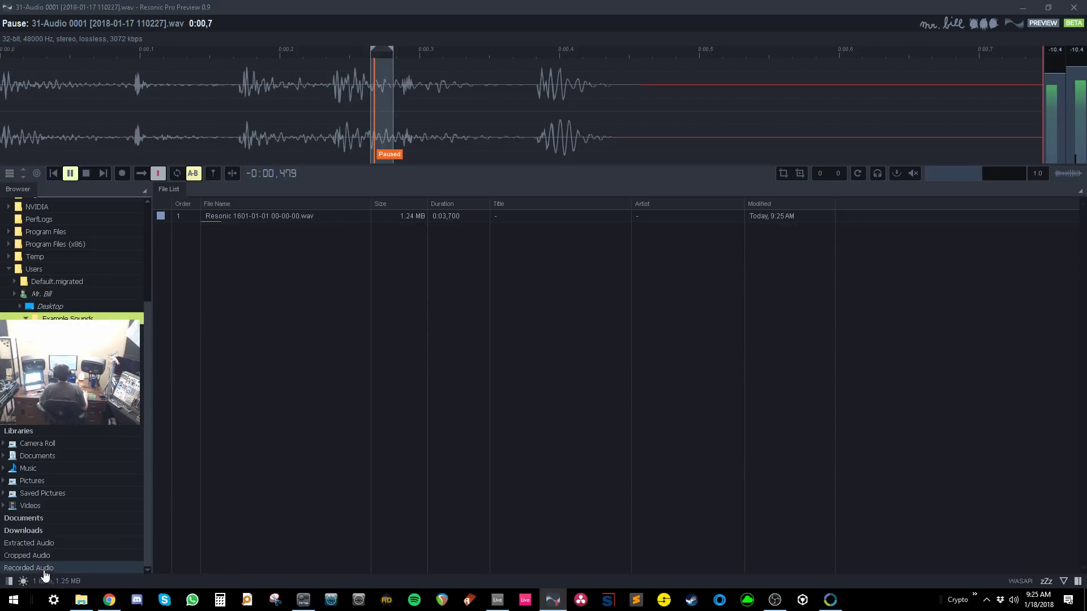
click(244, 212)
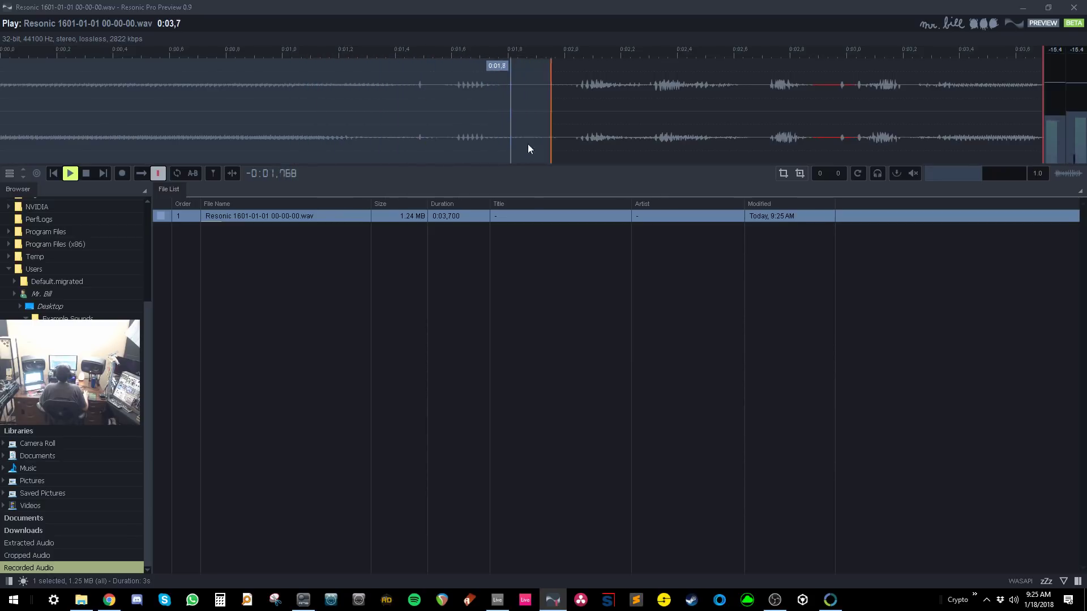
key(space)
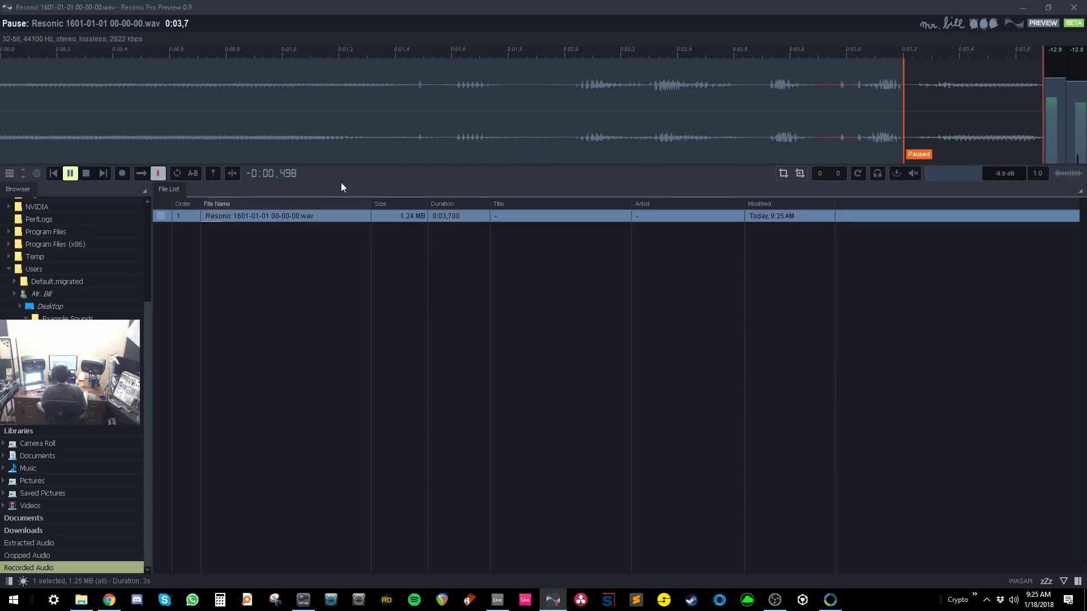
Step: Place three markers in the recording at about 1.6, 2.1 and 2.35 s, and pause playback
click(456, 93)
click(584, 82)
click(663, 84)
key(space)
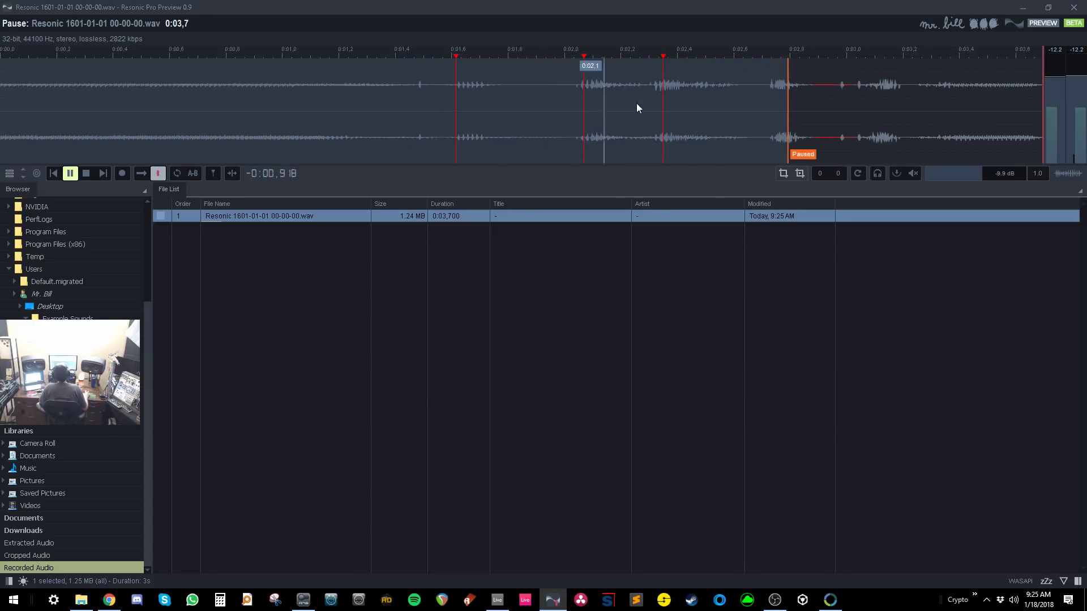
scroll(92, 292, up, 3)
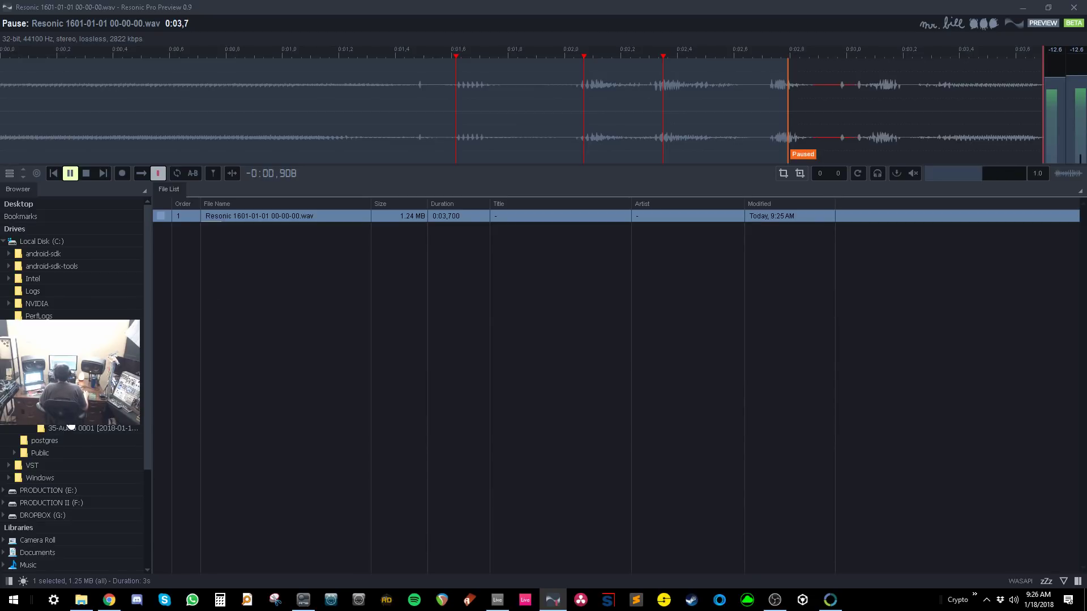
click(71, 427)
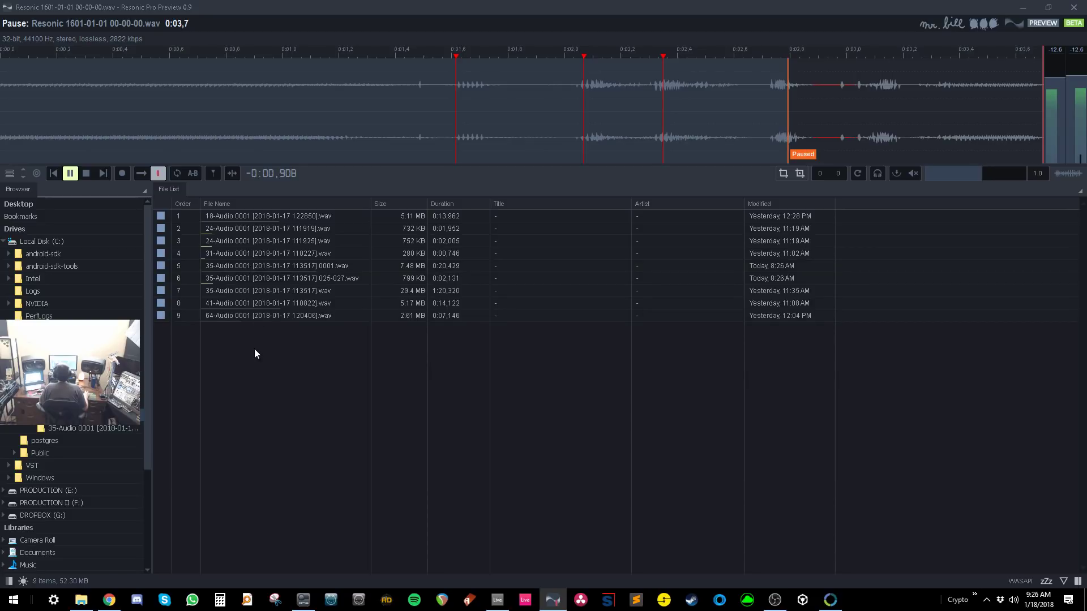
click(252, 280)
key(space)
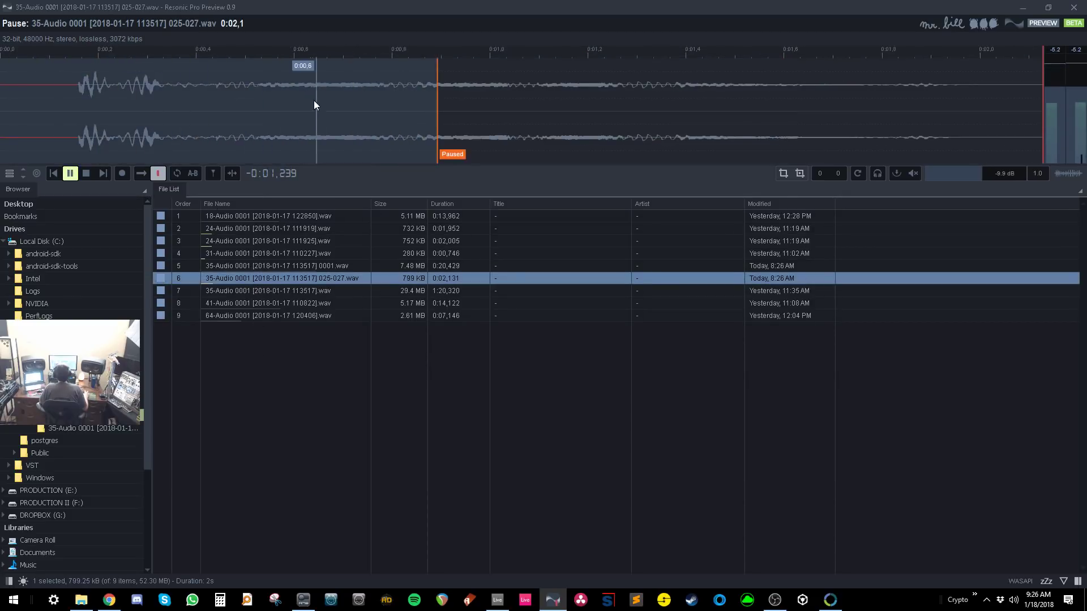
Step: Place six markers along the 025-027.wav waveform from about 0.16 to 1.83 s and audition the marked file
click(80, 106)
click(259, 96)
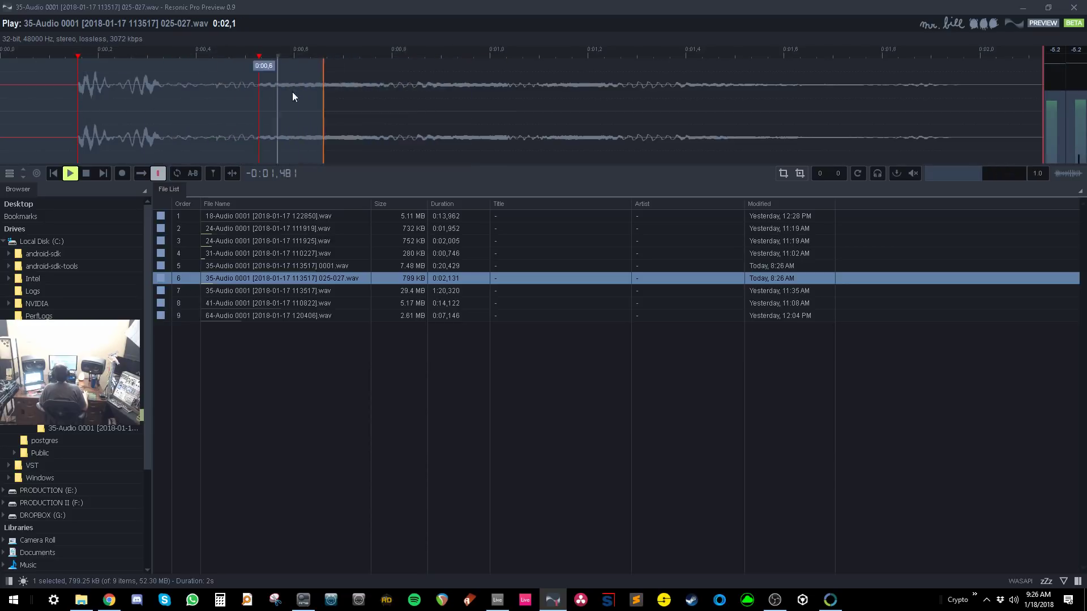
click(419, 88)
click(542, 87)
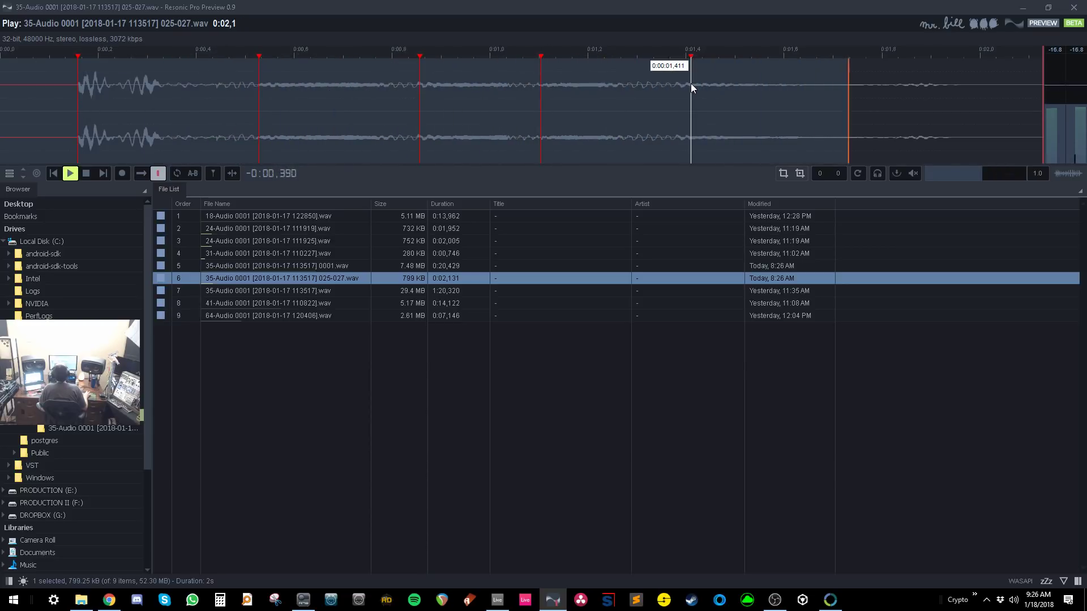
click(893, 87)
click(683, 86)
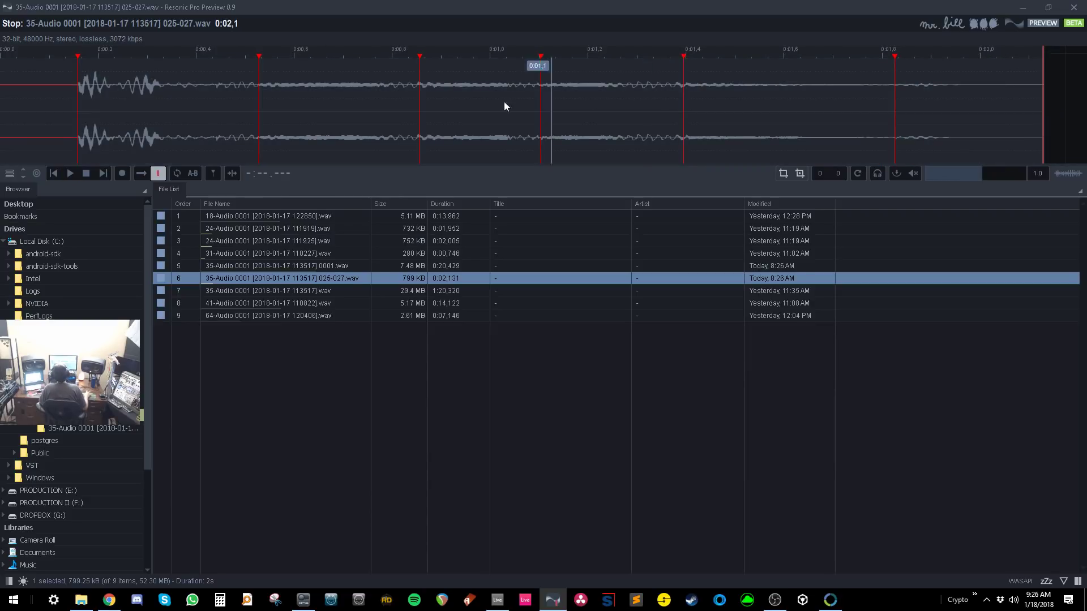
click(685, 96)
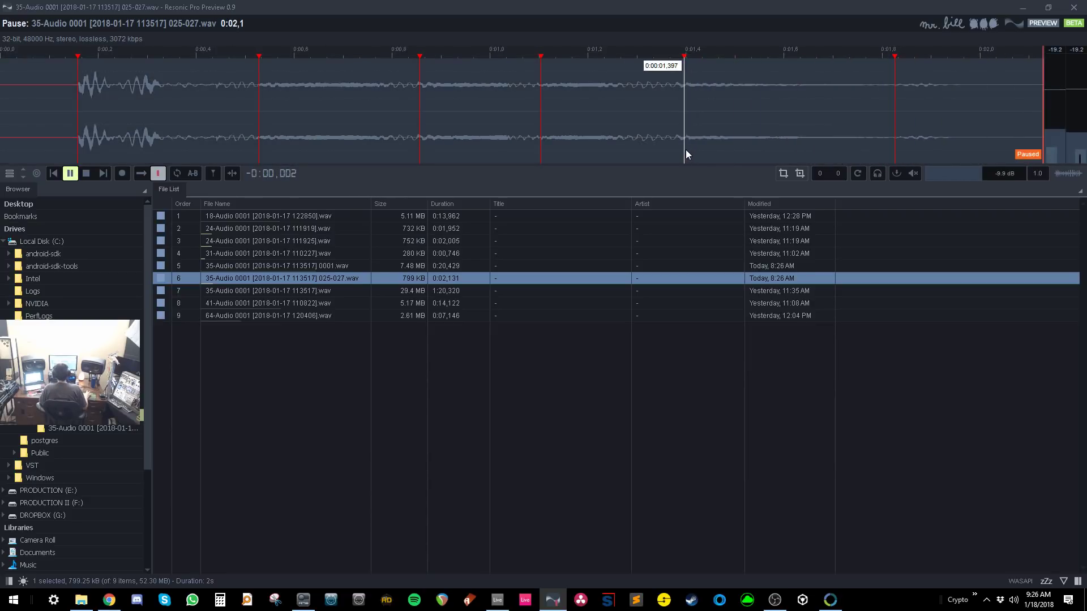
click(214, 172)
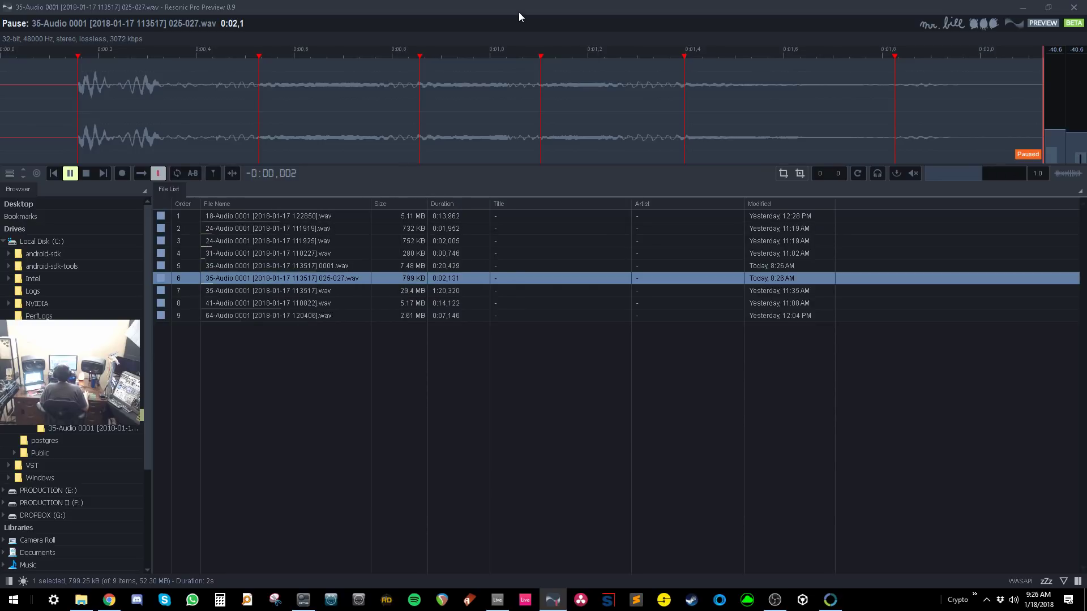
key(space)
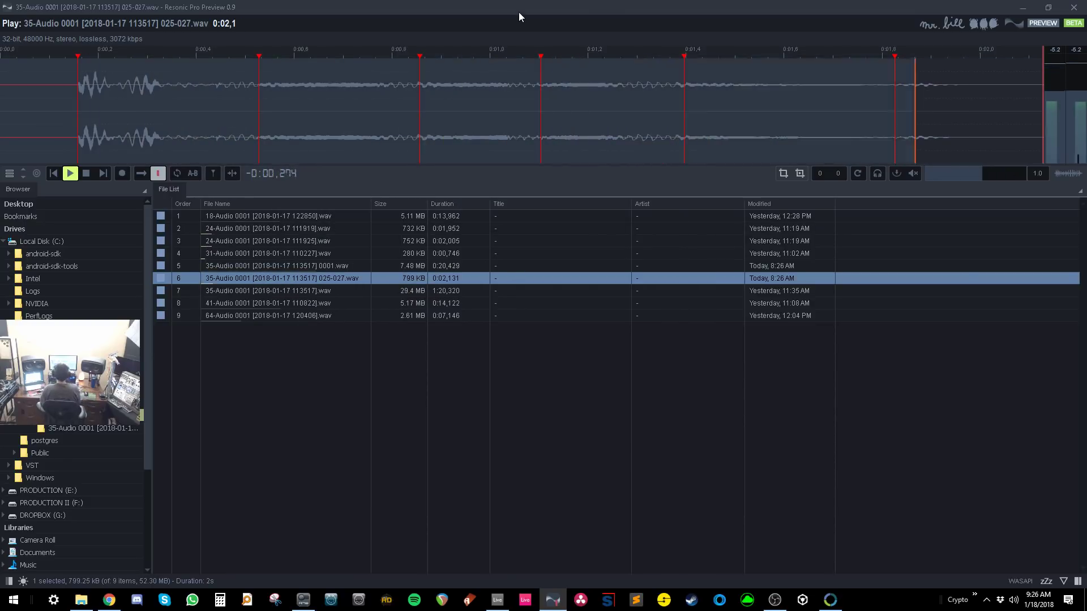
key(space)
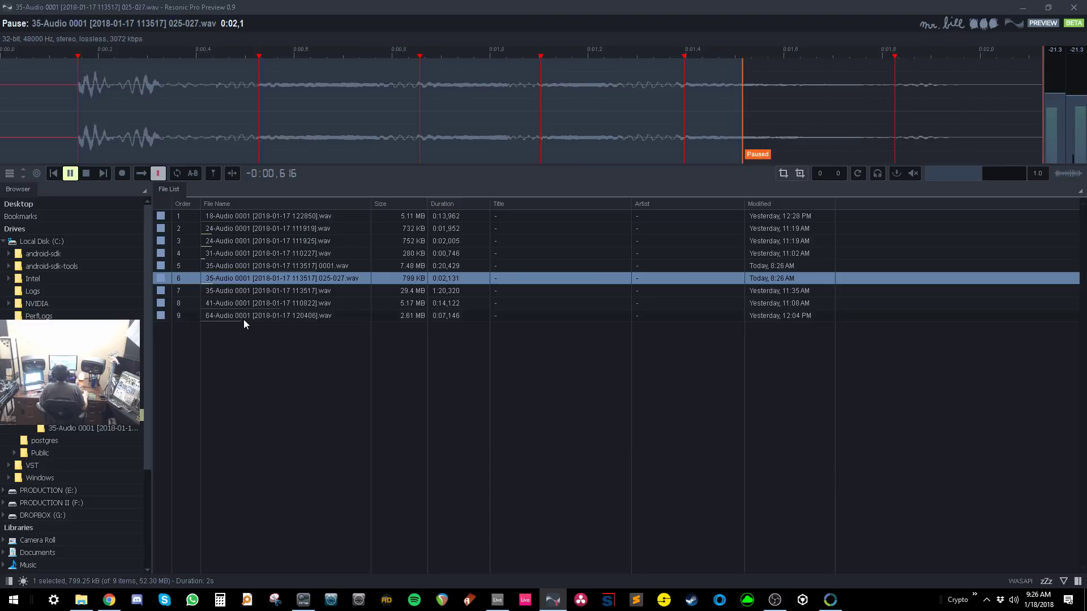
click(241, 222)
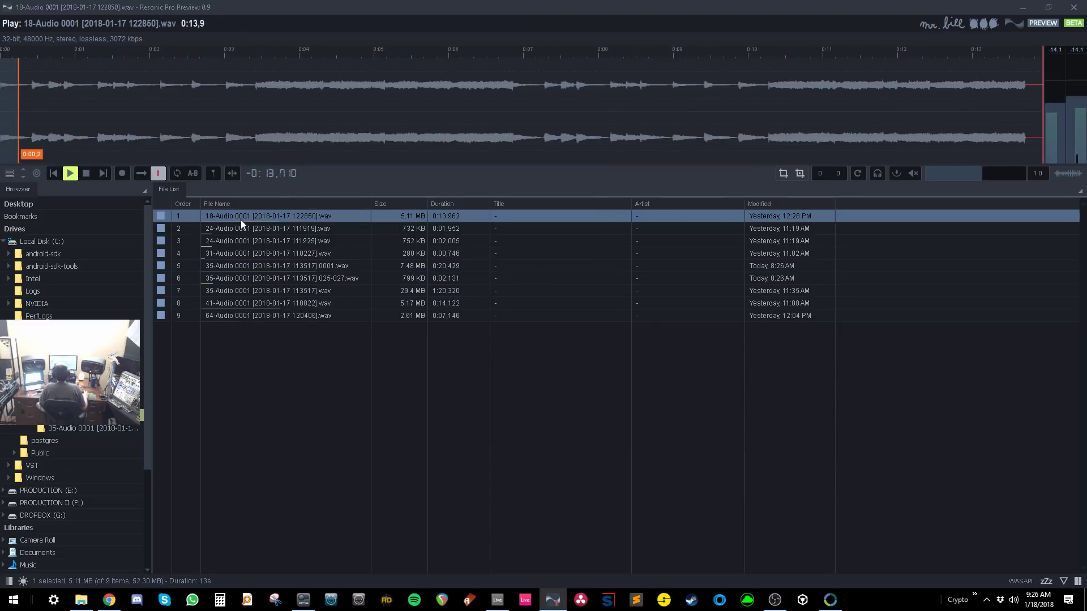
key(space)
click(32, 118)
click(56, 117)
click(92, 115)
click(186, 109)
drag(219, 107, 976, 93)
key(space)
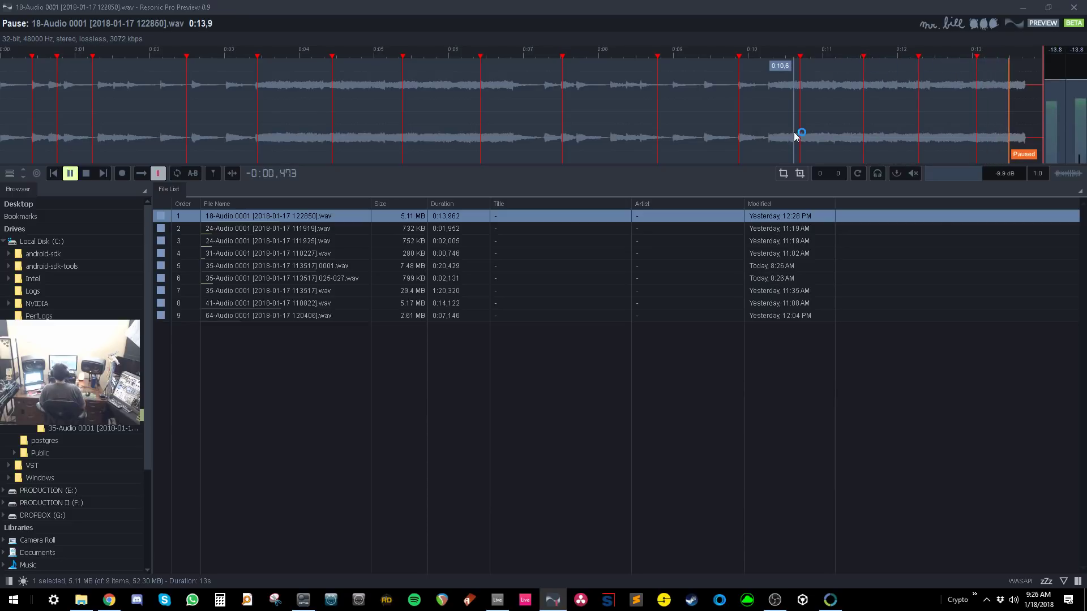
Step: Jump playback between the numbered markers of the 18-Audio file in a mixed order, and pause it
key(2)
key(8)
key(4)
key(5)
key(3)
key(space)
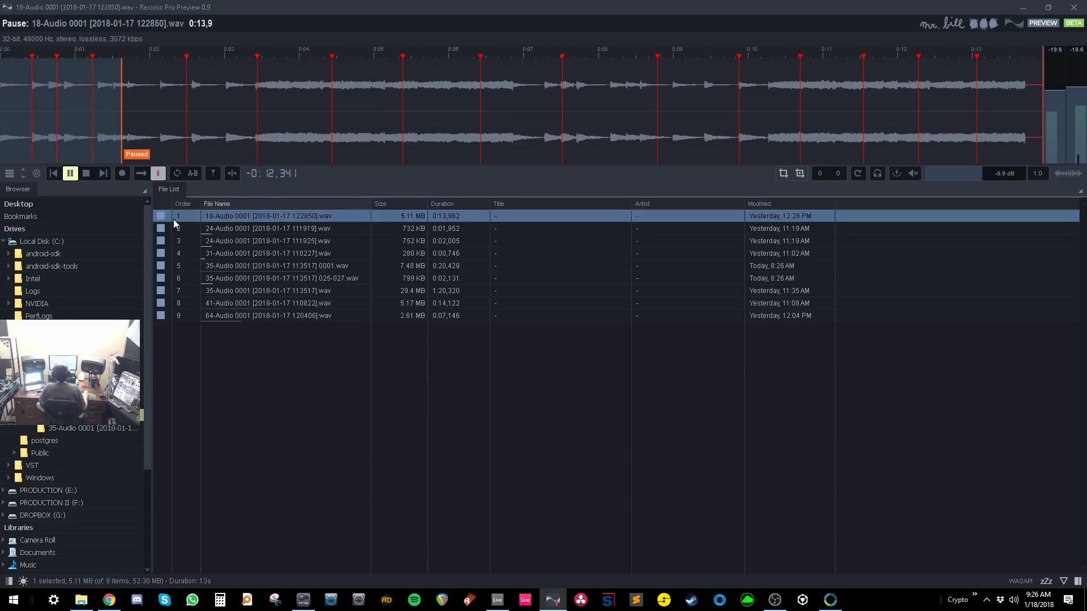
Step: Record the master output while triggering the 18-Audio file's markers in a mixed order, and end the recording
click(123, 176)
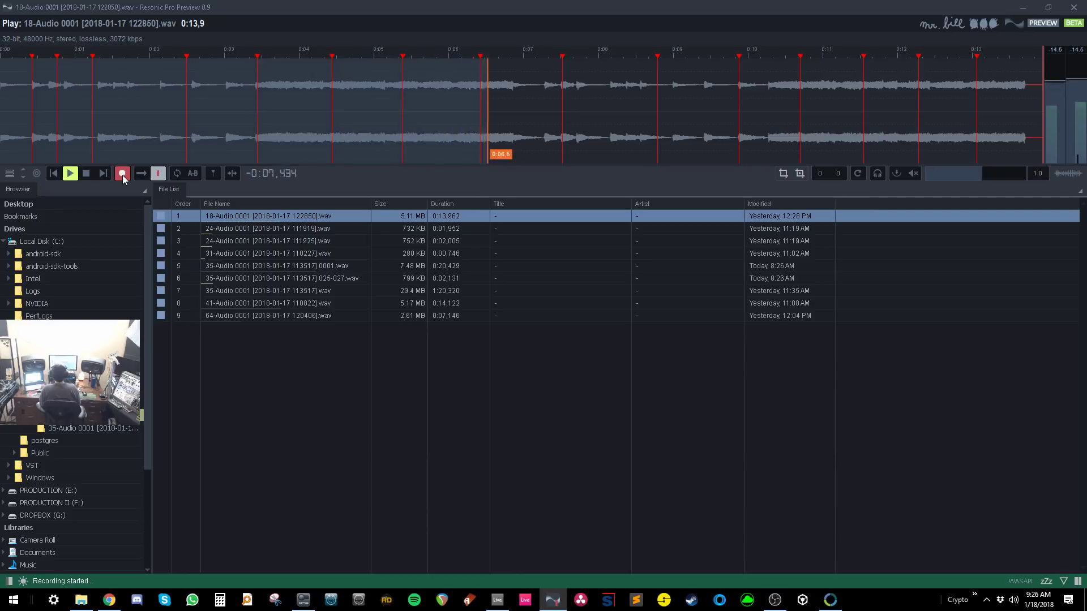
key(6)
key(9)
key(7)
key(9)
key(3)
key(8)
key(6)
key(space)
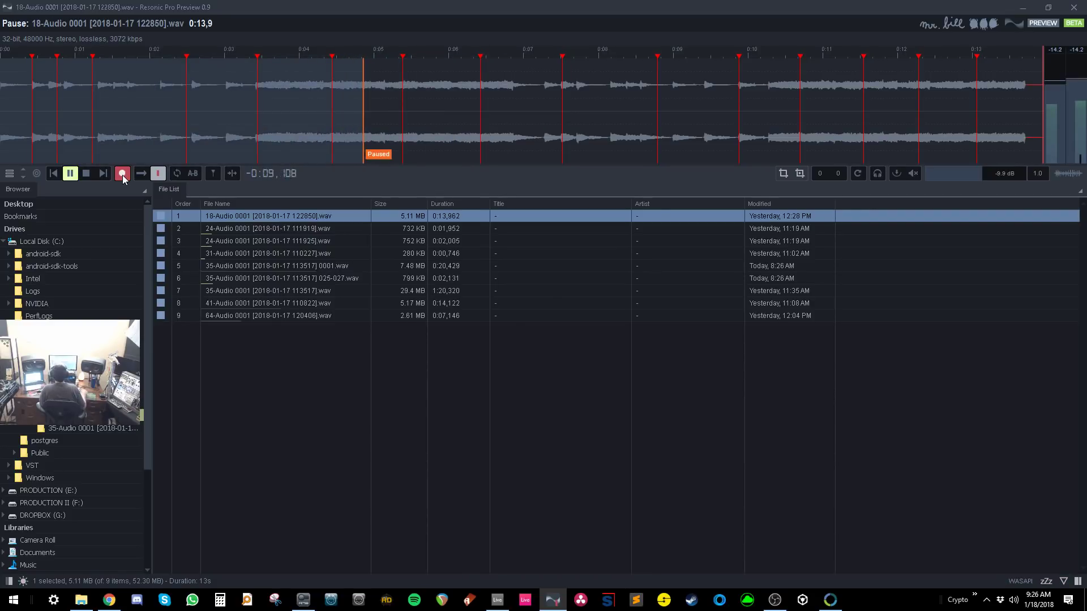
click(122, 175)
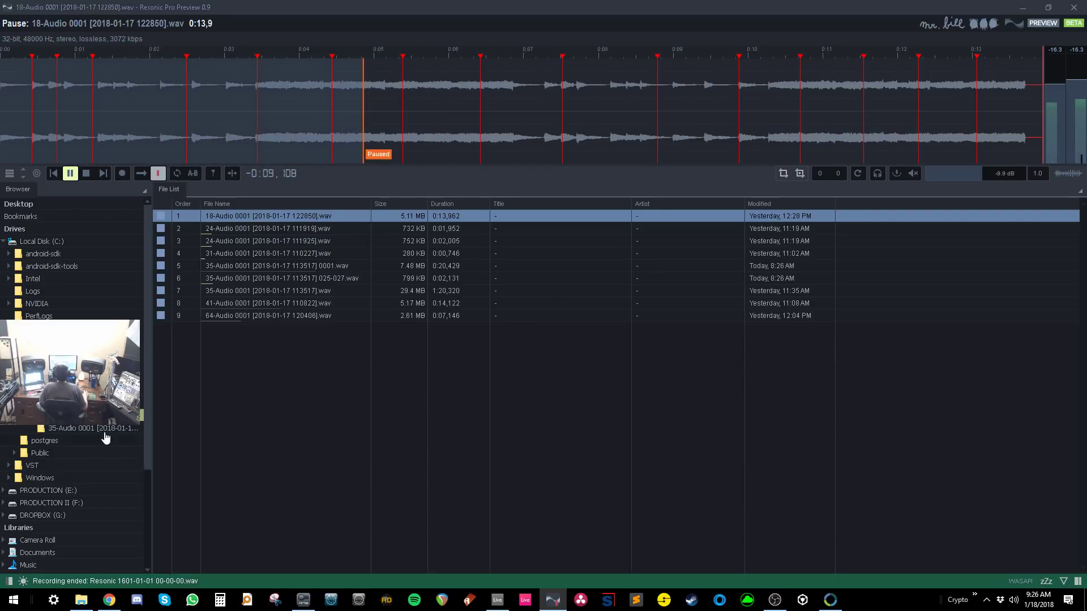
Step: Reopen the Recorded Audio folder and play the new marker performance recording
scroll(105, 438, down, 3)
click(50, 568)
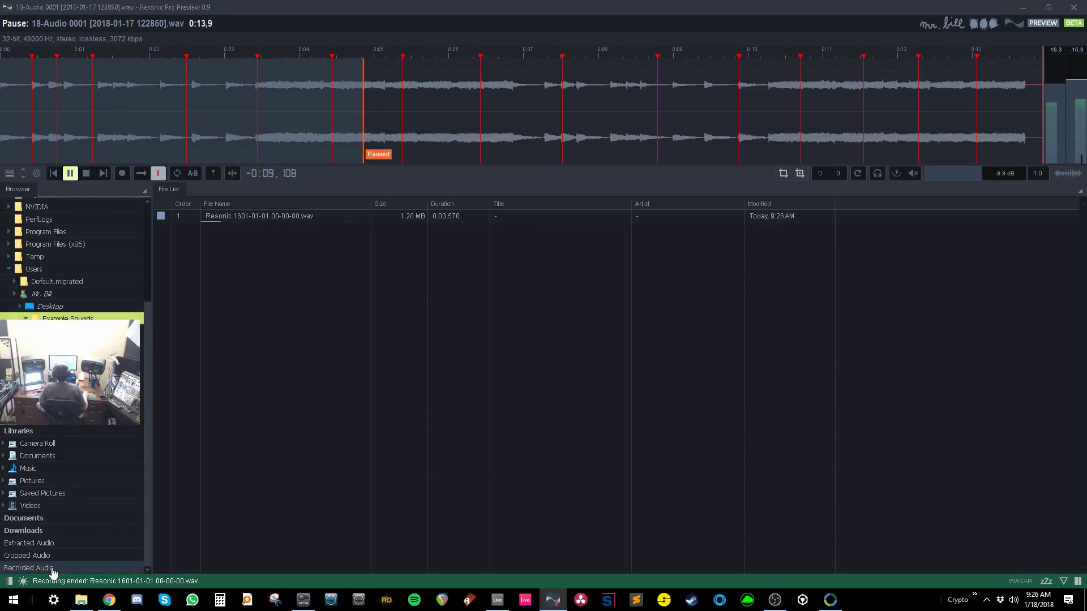
click(276, 215)
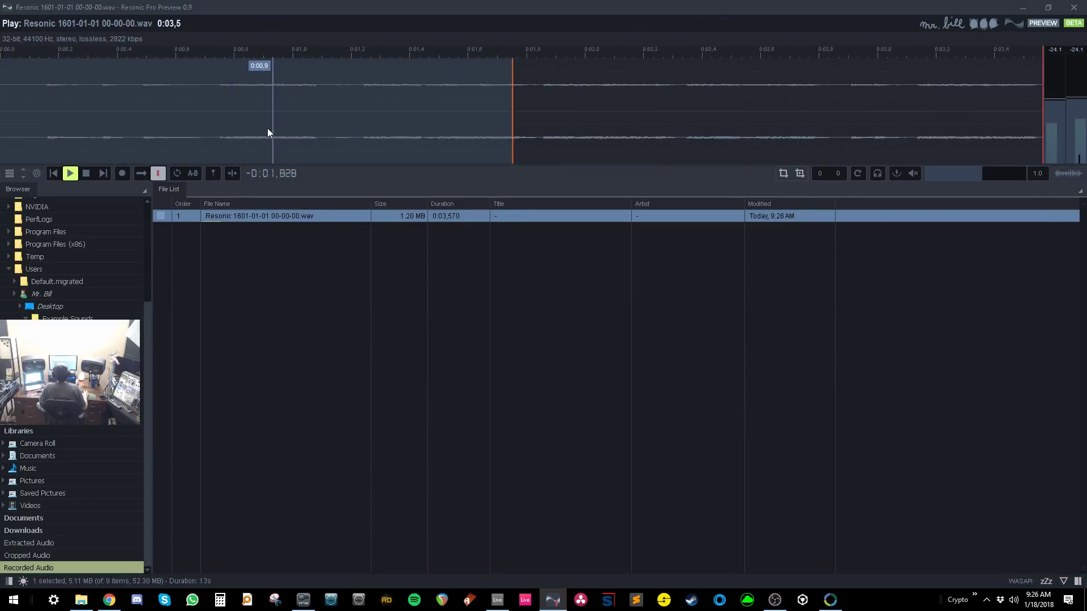
Step: Place five markers along the waveform of the recorded marker performance, and pause its playback
key(space)
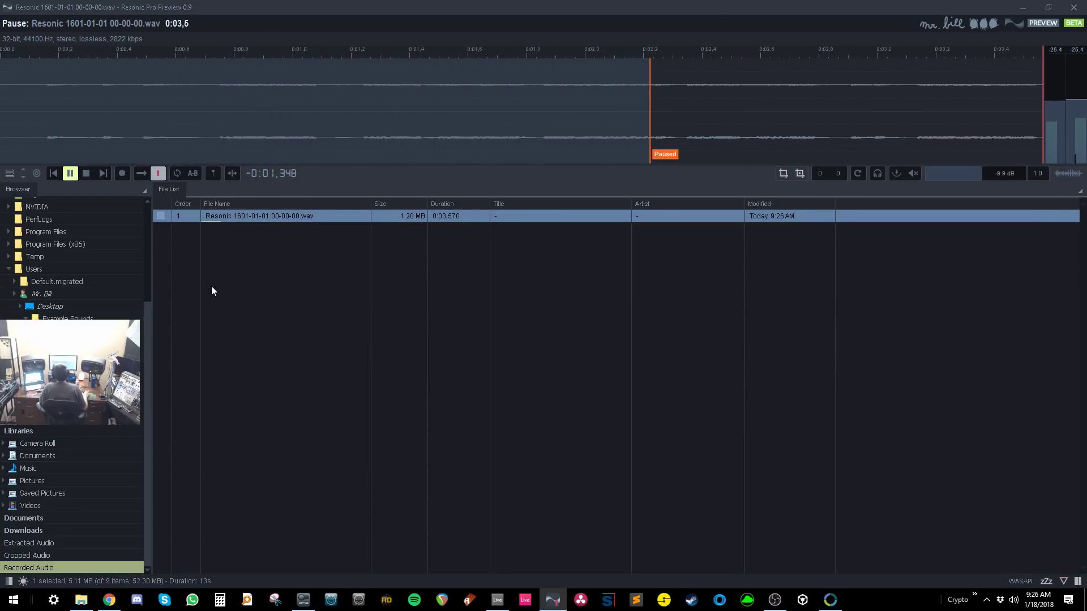
click(223, 119)
click(387, 108)
click(505, 102)
click(707, 91)
click(866, 86)
key(space)
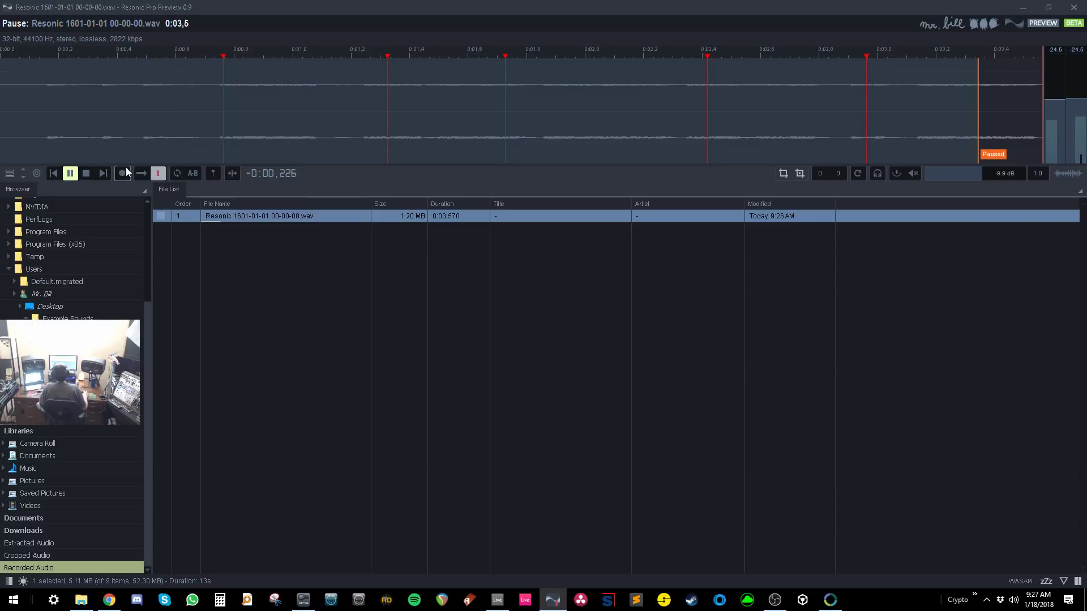
Step: Loop a short section near the start of the recording, shift the loop along to the fifth marker, and pause
drag(51, 89, 100, 90)
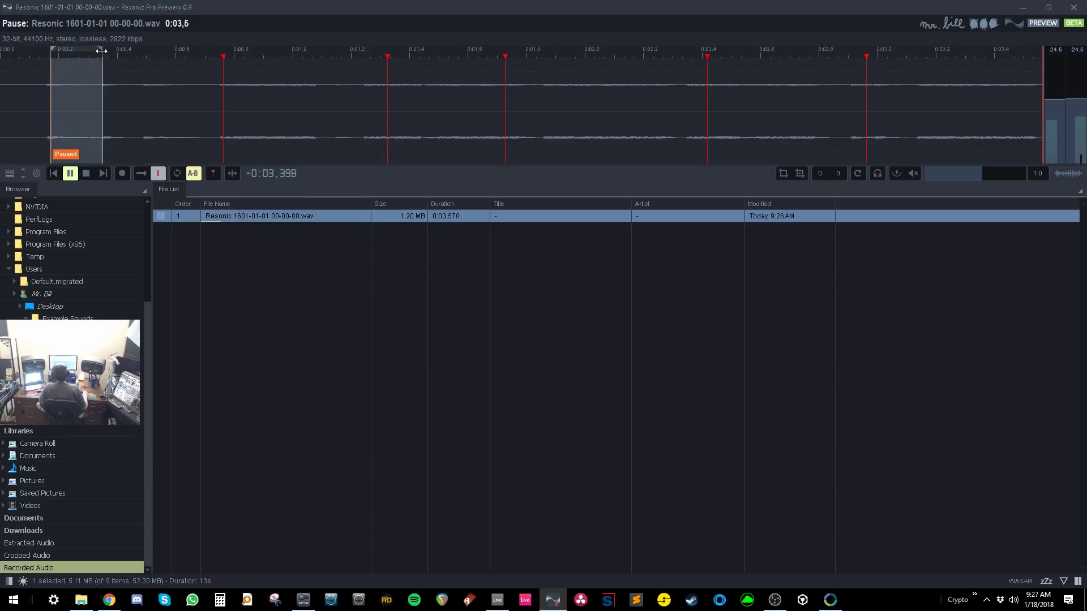
drag(102, 49, 865, 81)
key(space)
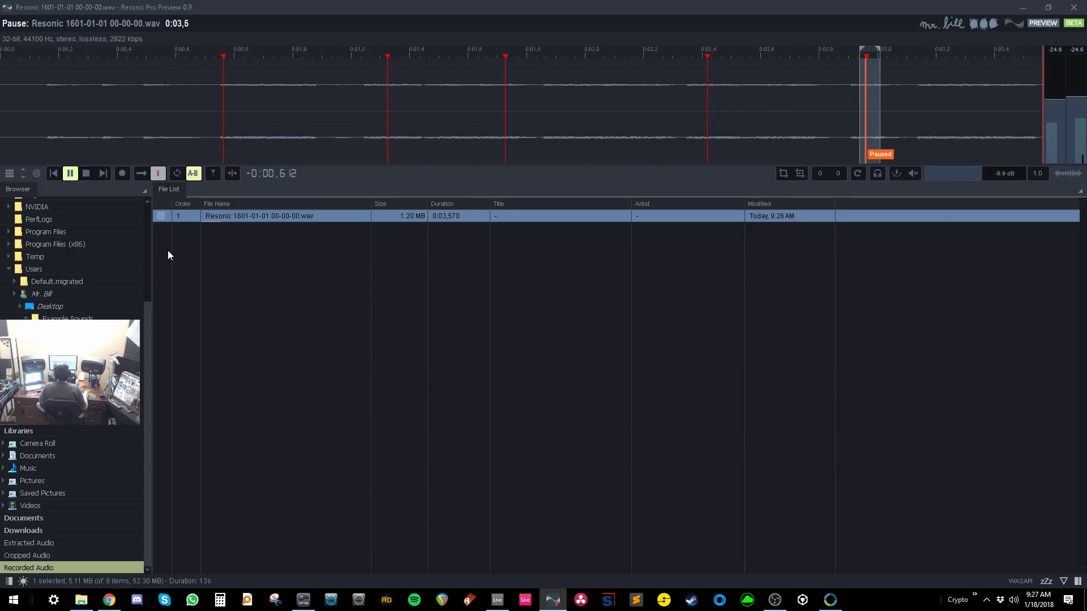
Step: Reopen the Example Sounds folder and check the folder browser's display options
click(55, 321)
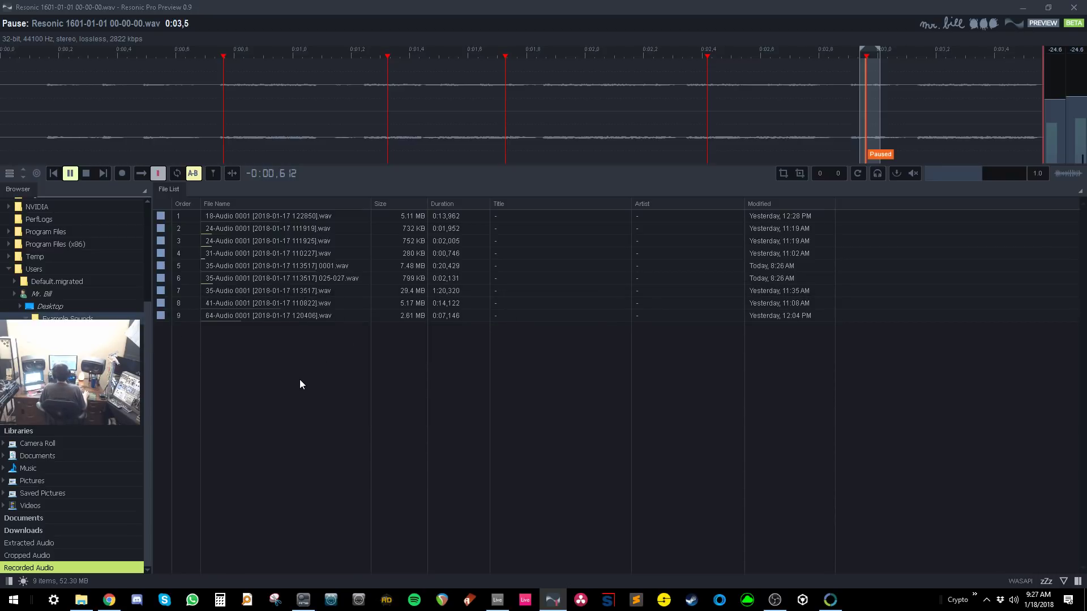
scroll(79, 255, up, 3)
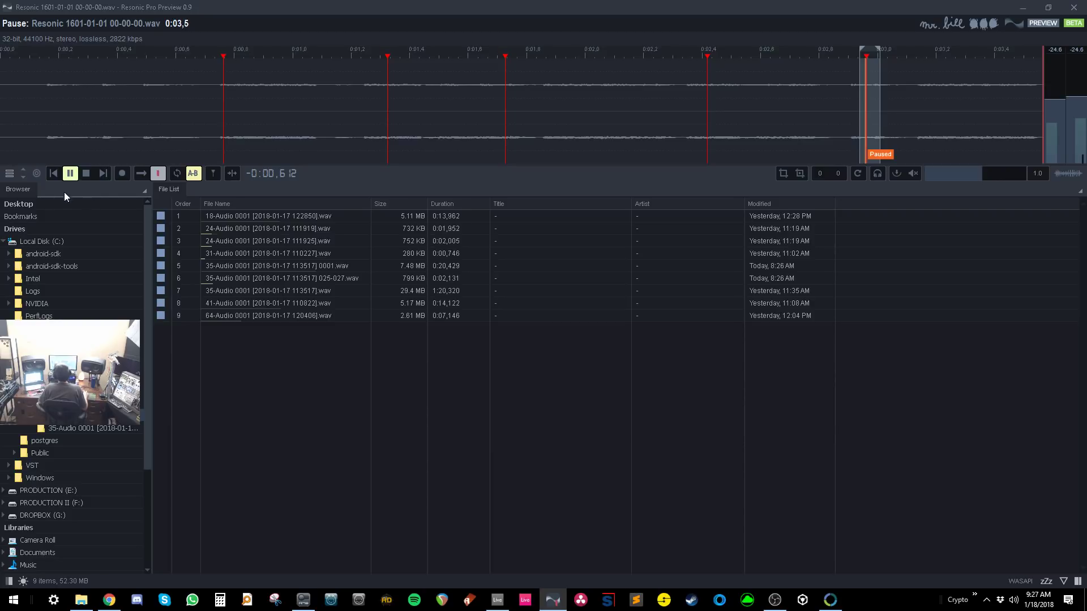
click(145, 191)
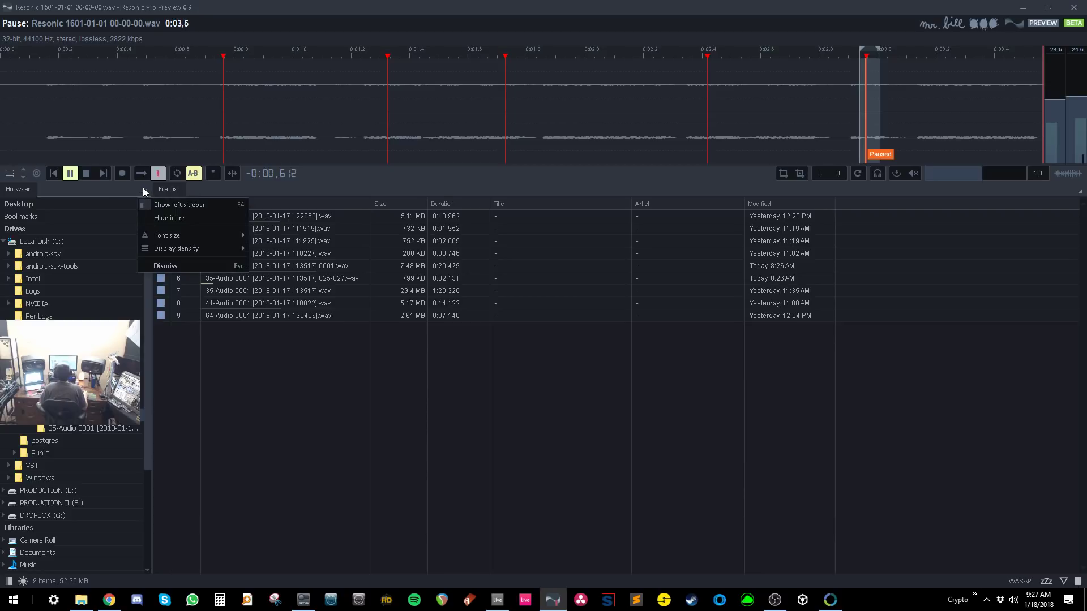
click(144, 189)
click(113, 190)
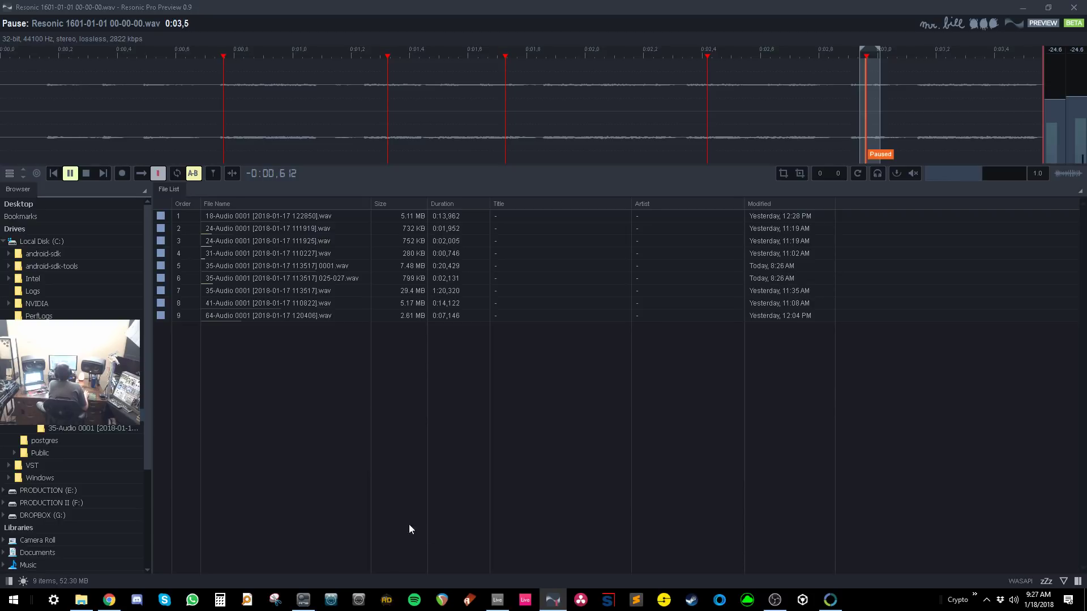
Step: Switch to Ableton Live and search its browser for "freeze"
mouse_move(499, 605)
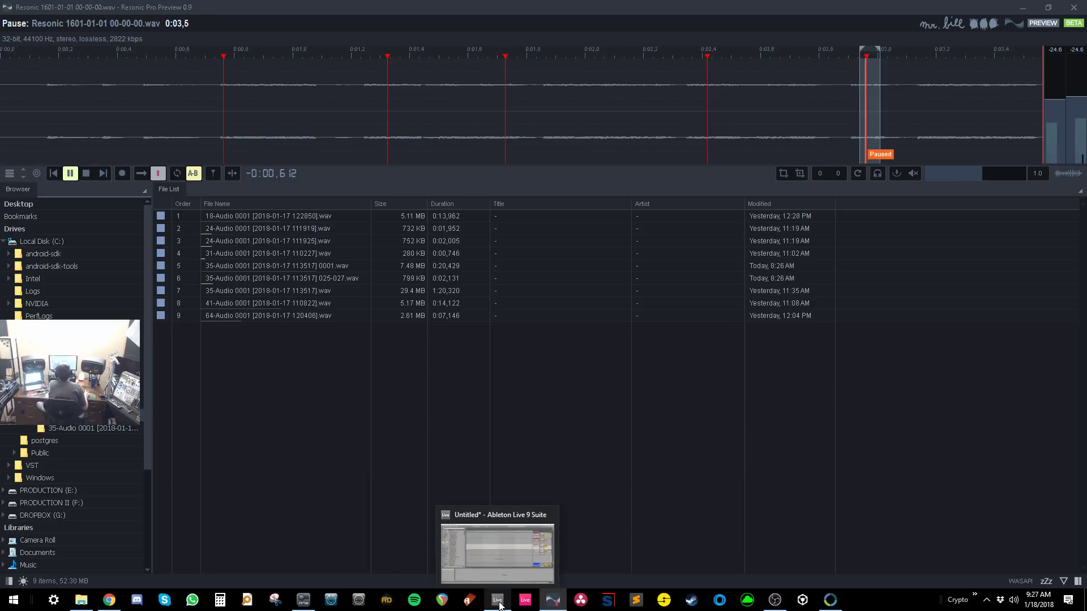
click(495, 572)
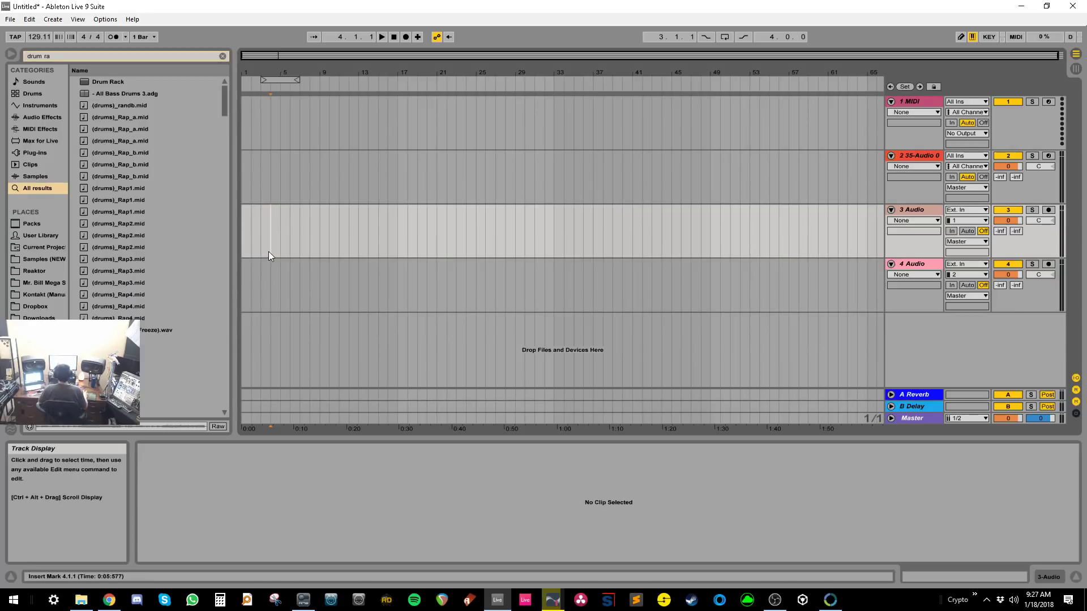
key(ctrl+f)
text(freeze)
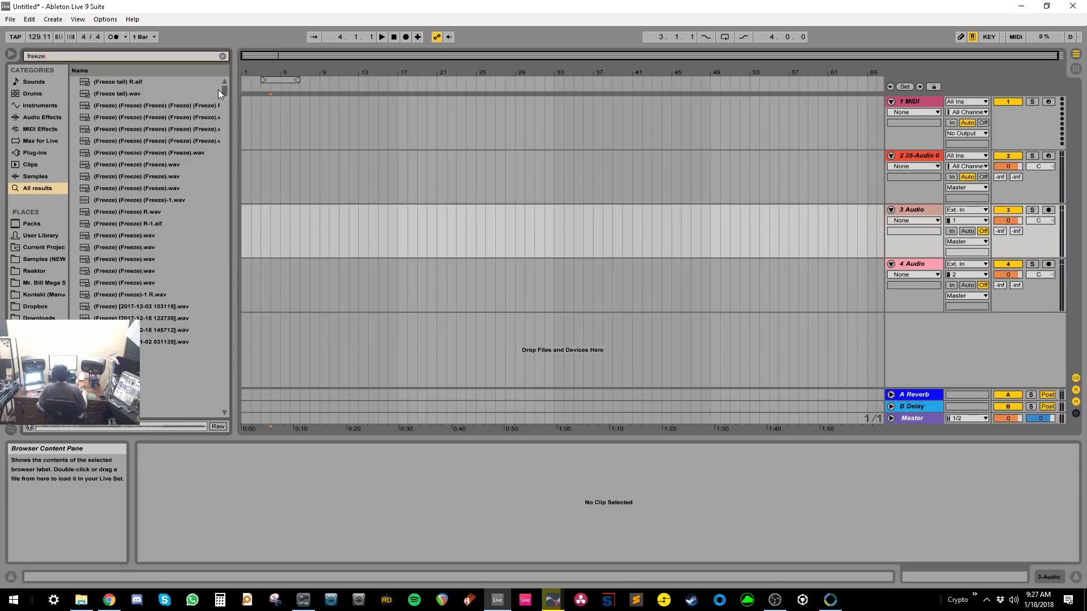
drag(223, 89, 219, 154)
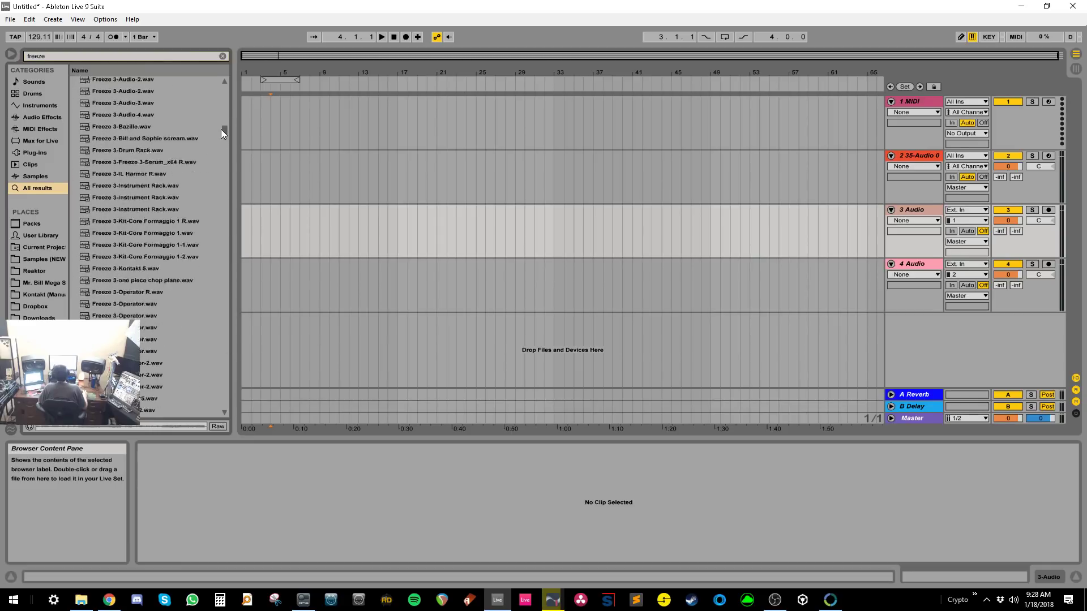
scroll(222, 117, up, 15)
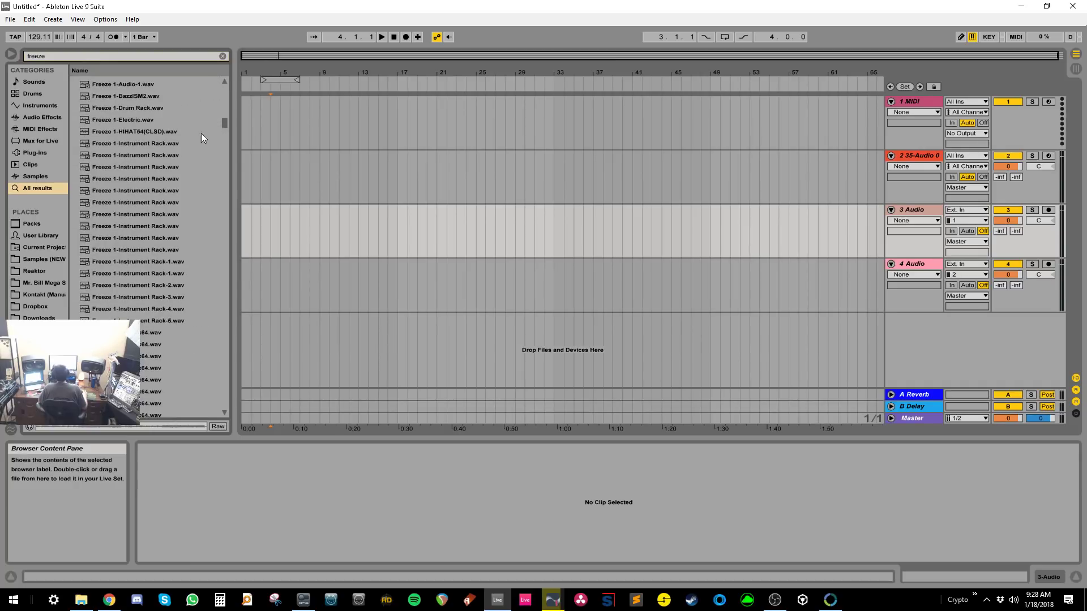
Step: Turn on sample preview in Live's browser and audition several of the Freeze 1 samples
click(137, 180)
click(130, 260)
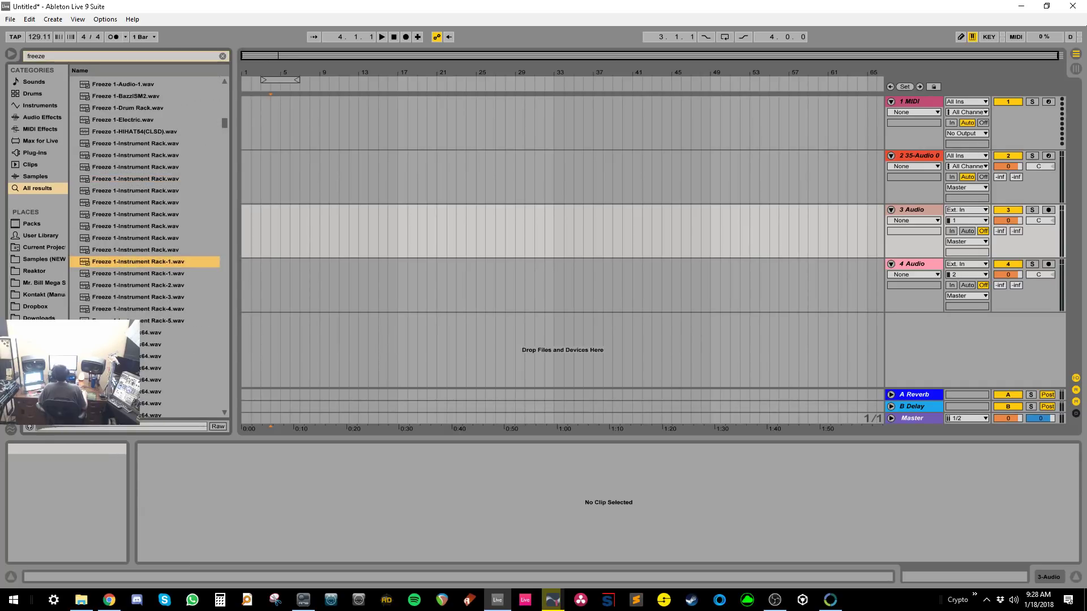
click(31, 427)
click(139, 310)
click(144, 358)
scroll(144, 363, down, 2)
click(141, 412)
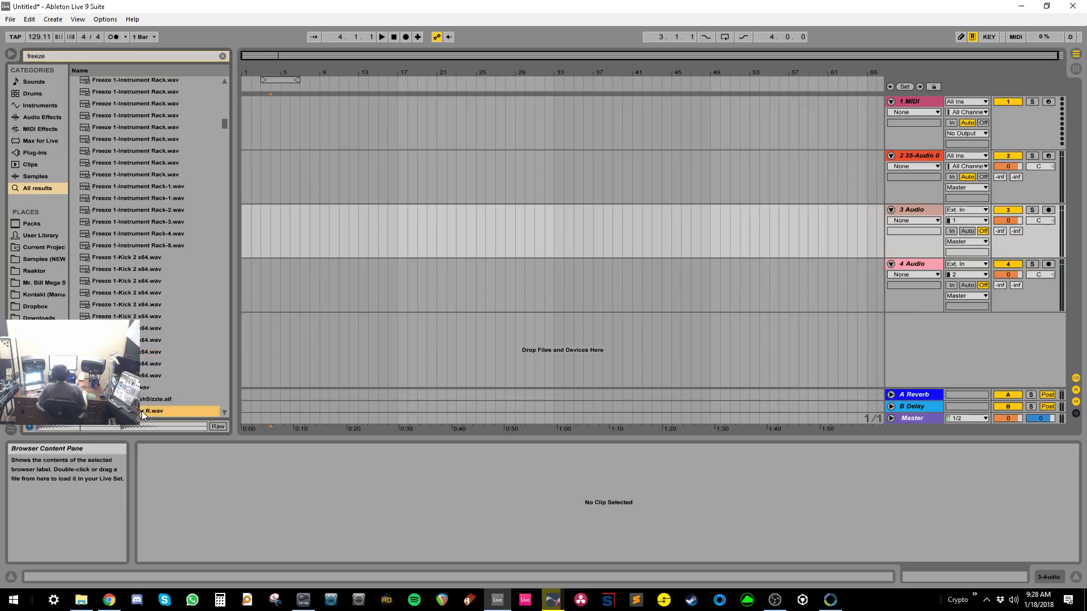
Step: Audition several (Freeze) samples at the beginning of the search results, up to (Freeze tail) R.aif
drag(225, 157, 223, 59)
click(163, 130)
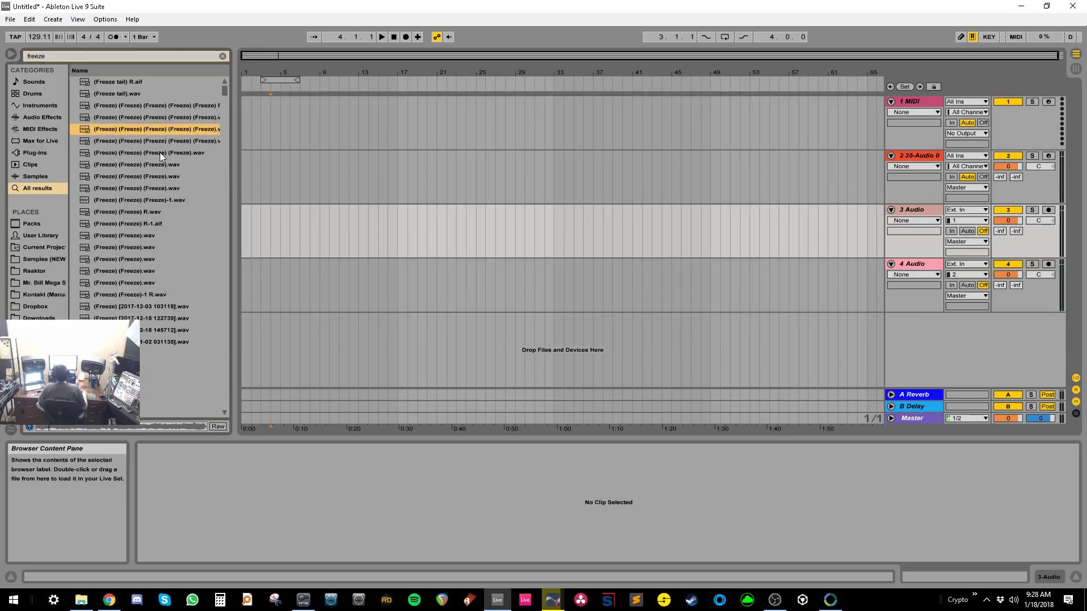
click(160, 152)
click(157, 176)
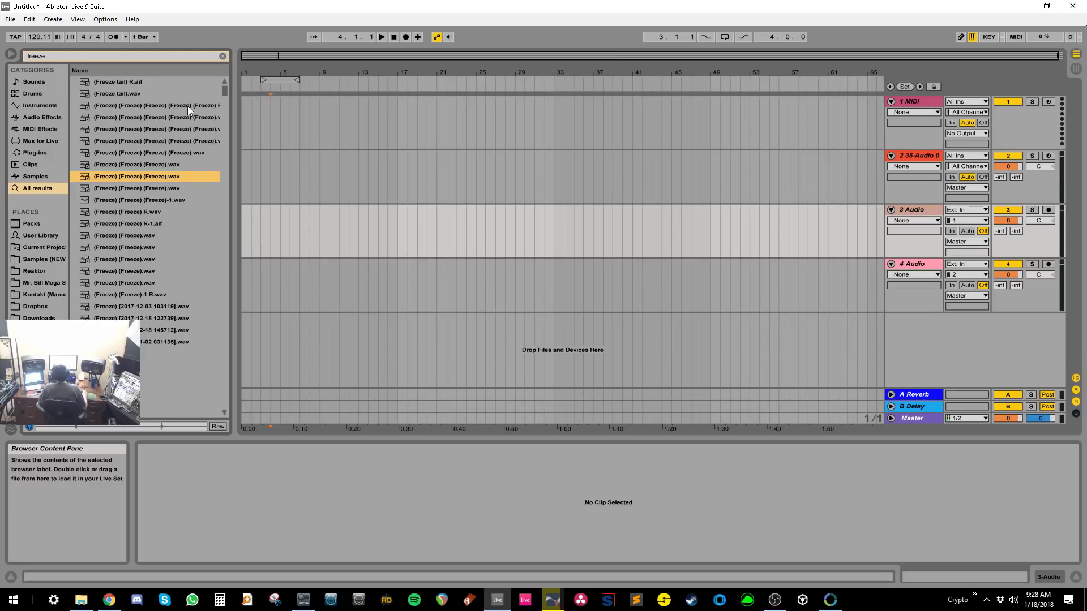
click(154, 106)
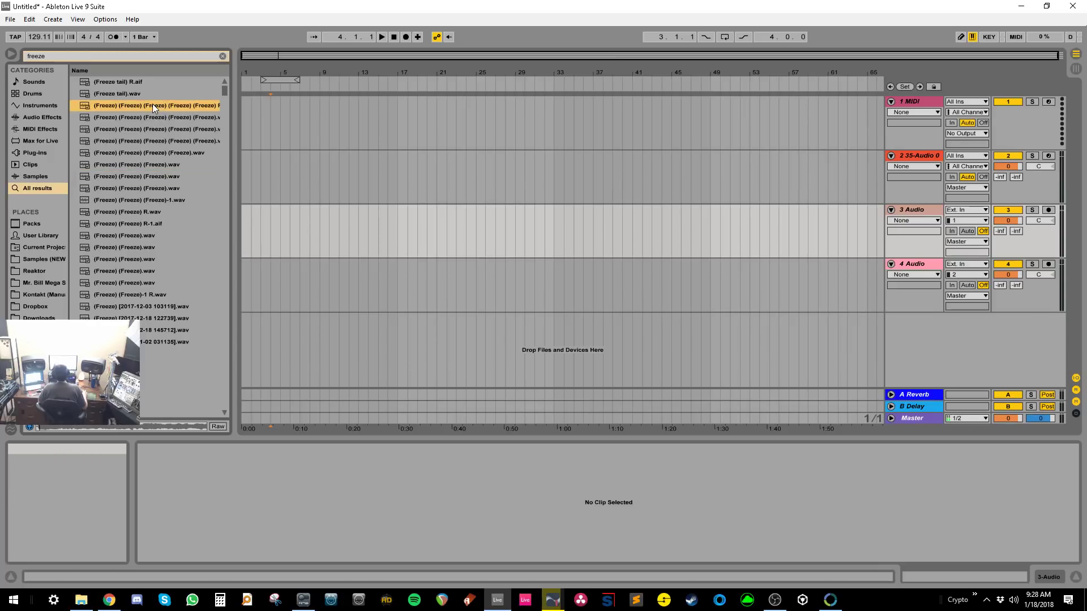
click(138, 96)
click(131, 85)
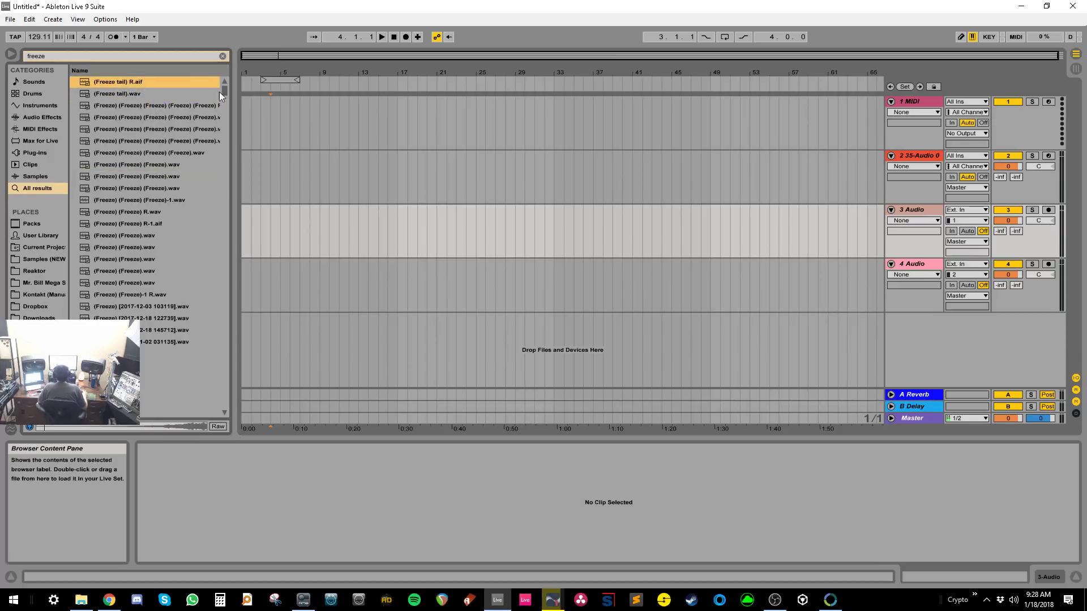
Step: Audition samples further down the results, including Freeze 12-Audio.wav and Freeze 12-faster tempo idea.wav
drag(223, 93, 223, 156)
shift+click(159, 189)
shift+click(157, 243)
click(146, 185)
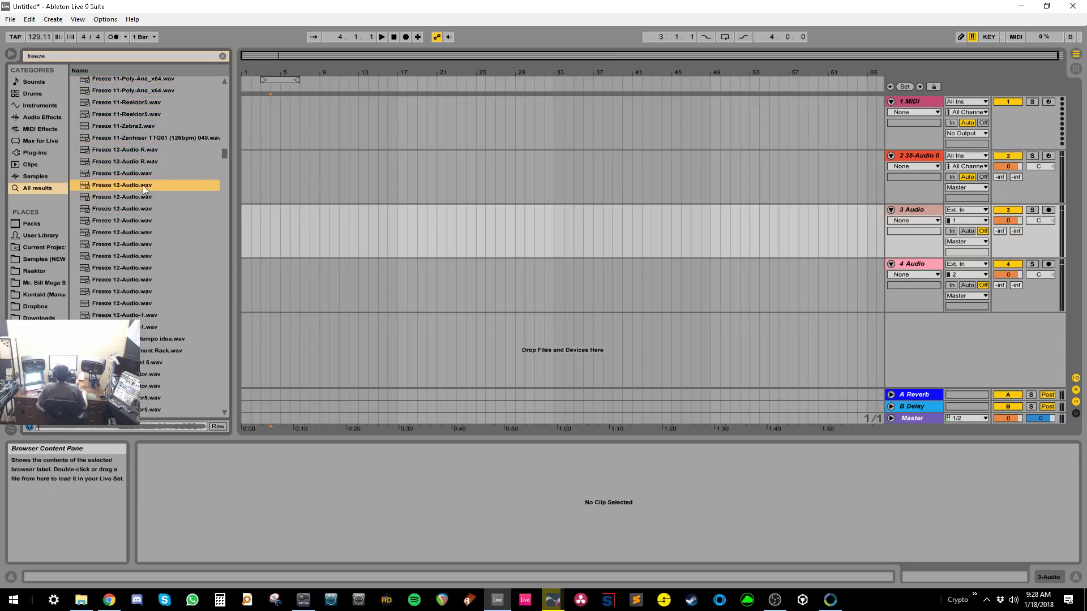
click(147, 304)
scroll(151, 287, down, 5)
click(152, 283)
scroll(150, 283, down, 5)
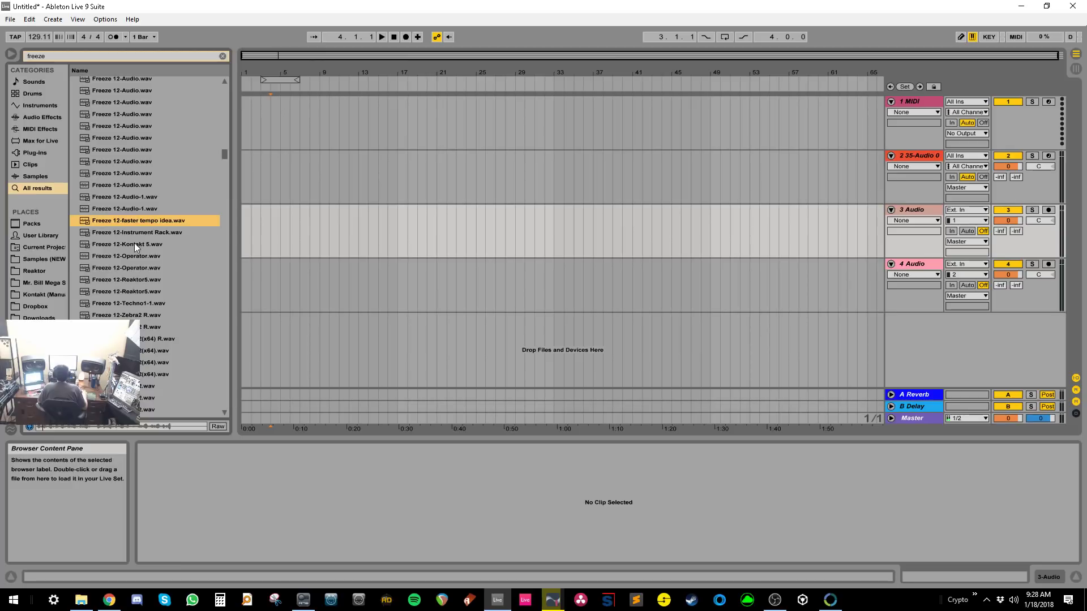
Step: Preview the following results one after another through Freeze 12-Operator.wav to Freeze 12-Zebra2.wav, and browse on toward the Freeze 18 samples
key(Down)
key(Down)
key(Down)
key(Down)
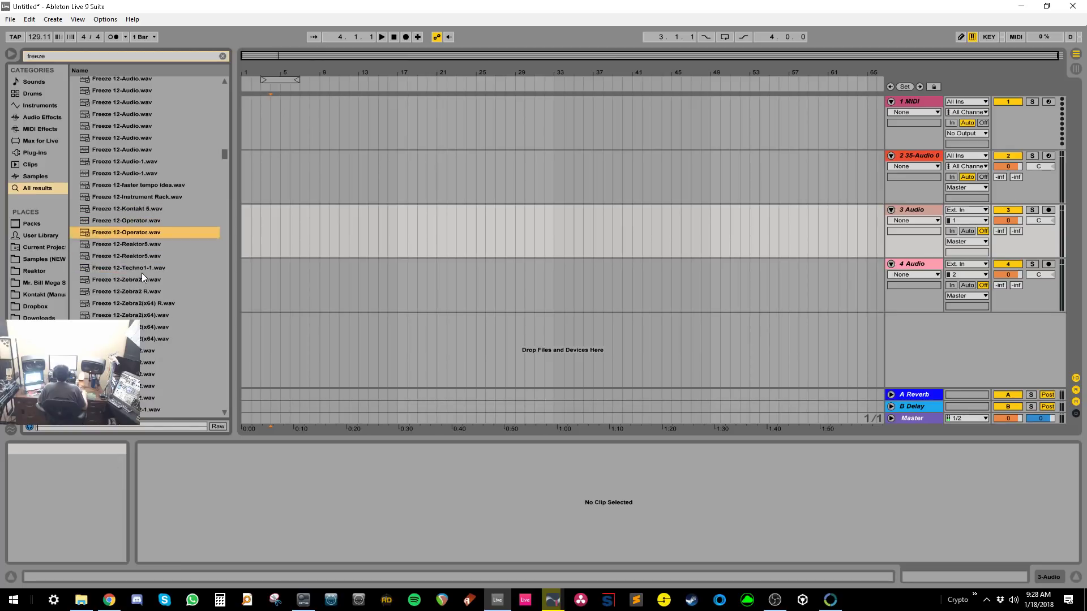
key(Down)
key(Down)
key(Down)
key(Down)
key(Down)
key(Down)
key(Down)
key(Down)
key(Down)
key(Down)
key(Down)
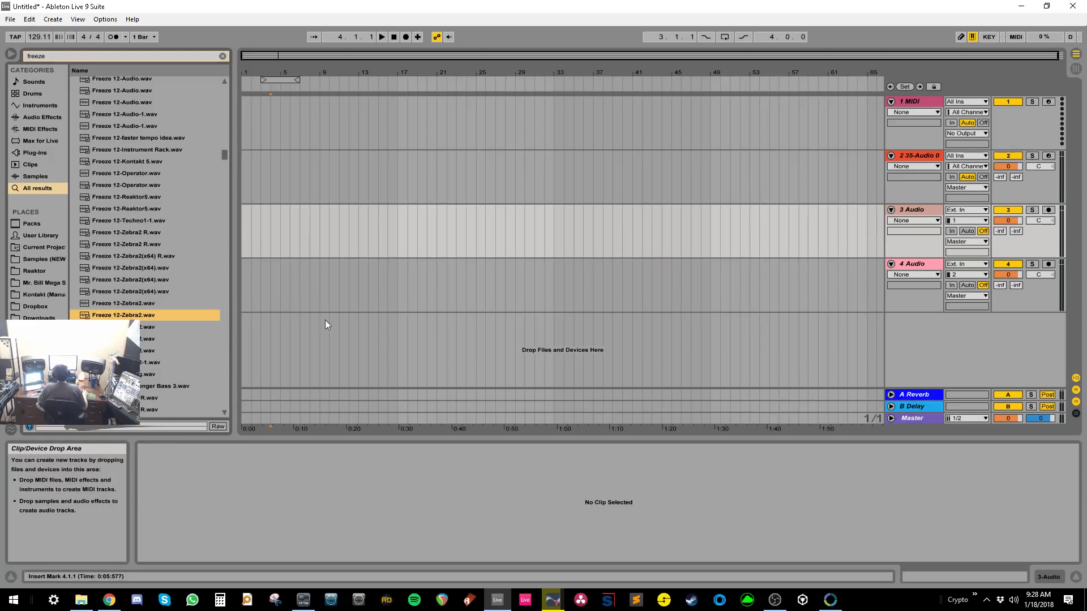
scroll(180, 355, down, 2)
click(225, 167)
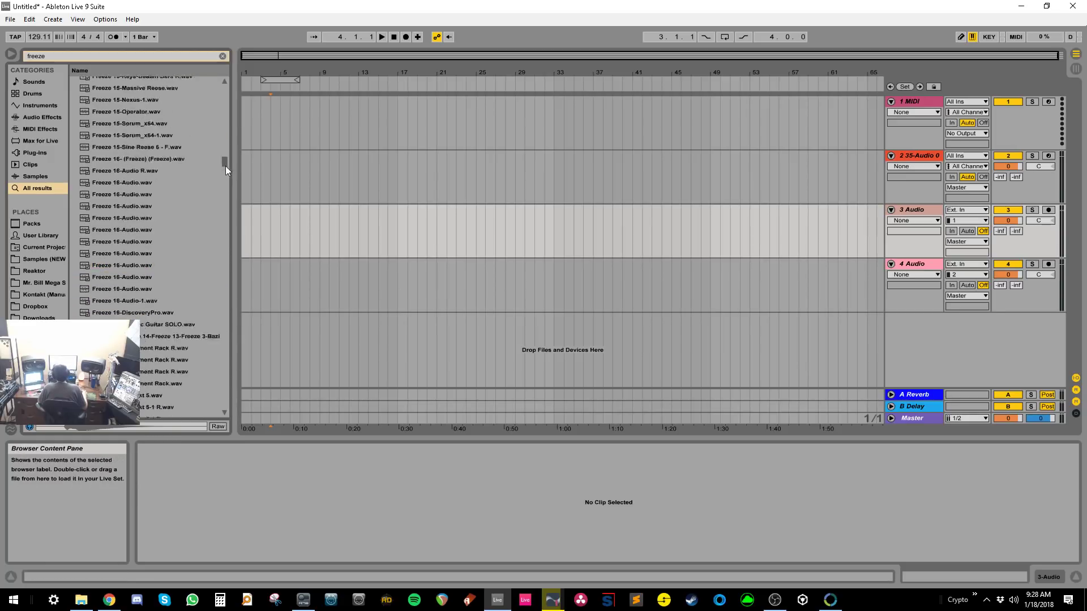
Step: Switch to Chrome and open the waveform preview performance video from the Resonic Users Facebook group in full screen
click(552, 604)
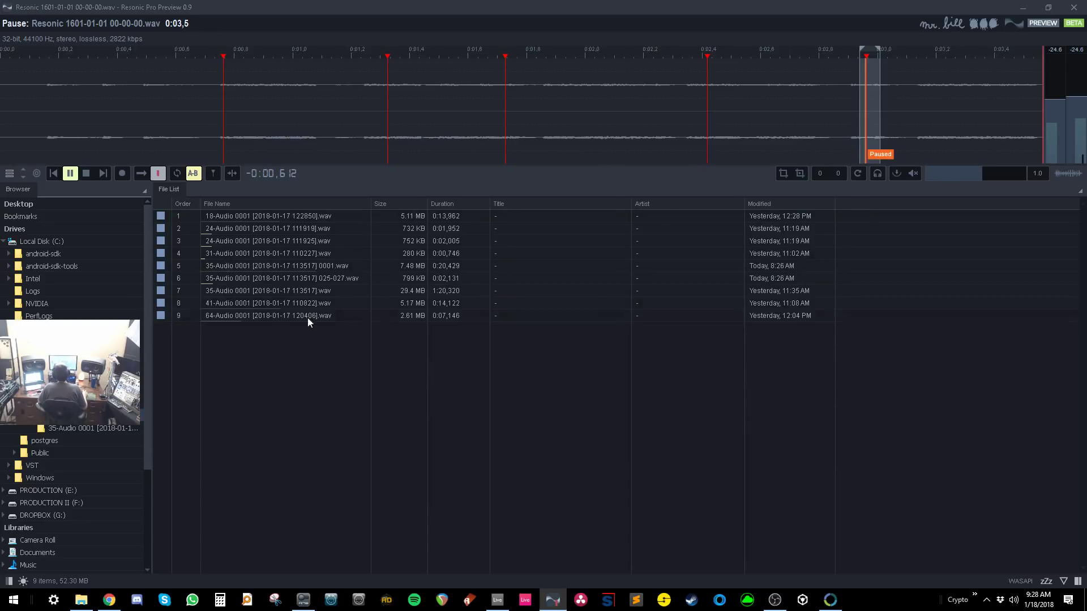
click(109, 601)
click(553, 349)
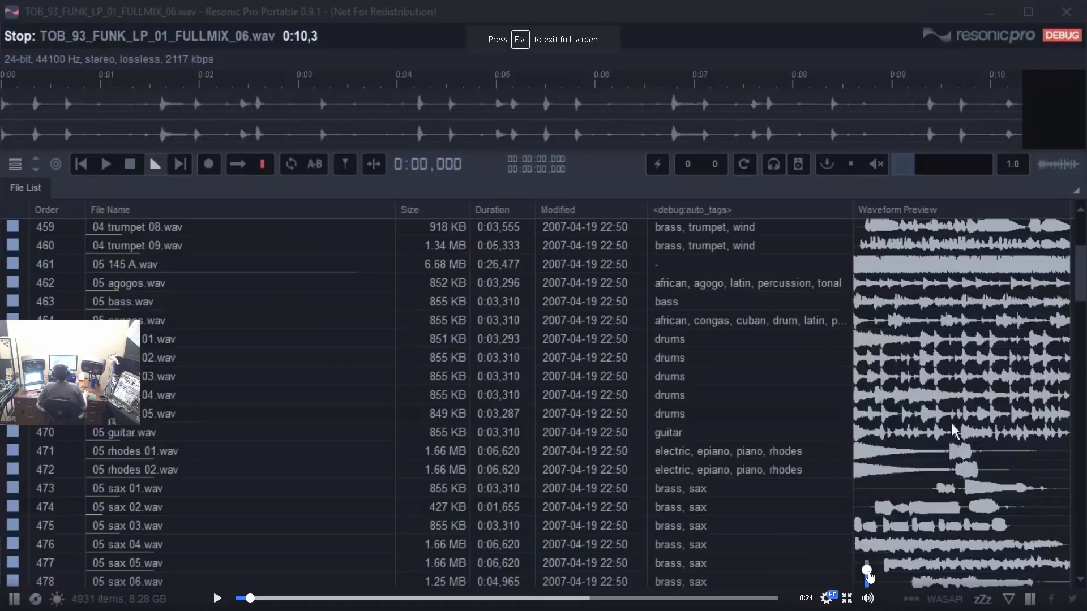
click(847, 598)
scroll(526, 300, down, 5)
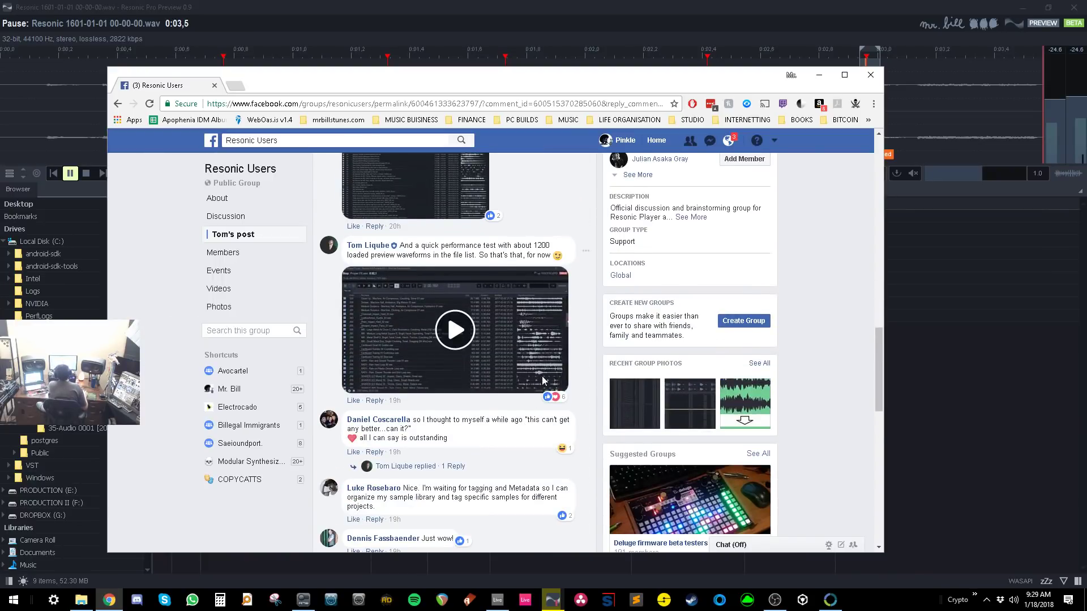
scroll(545, 375, down, 10)
click(554, 335)
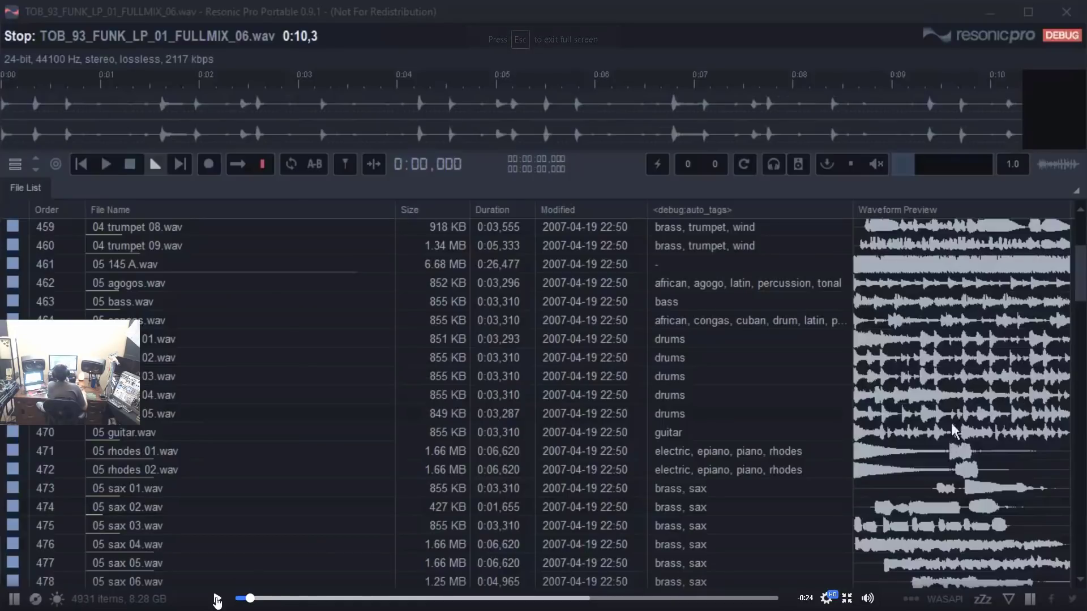
Step: Play part of the waveform preview video, pause it and leave full screen
mouse_move(868, 582)
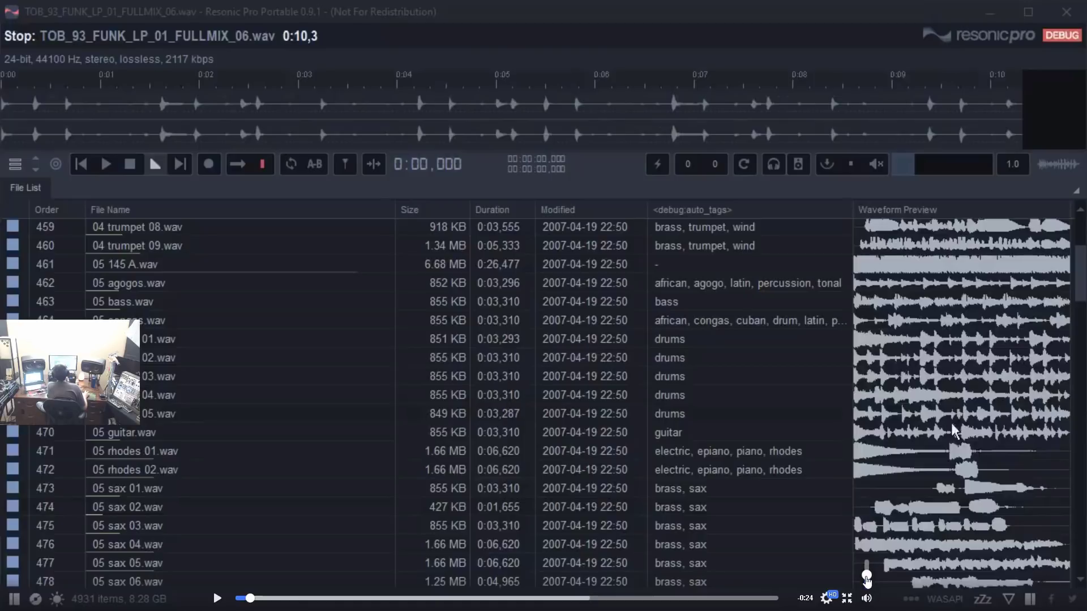
click(217, 600)
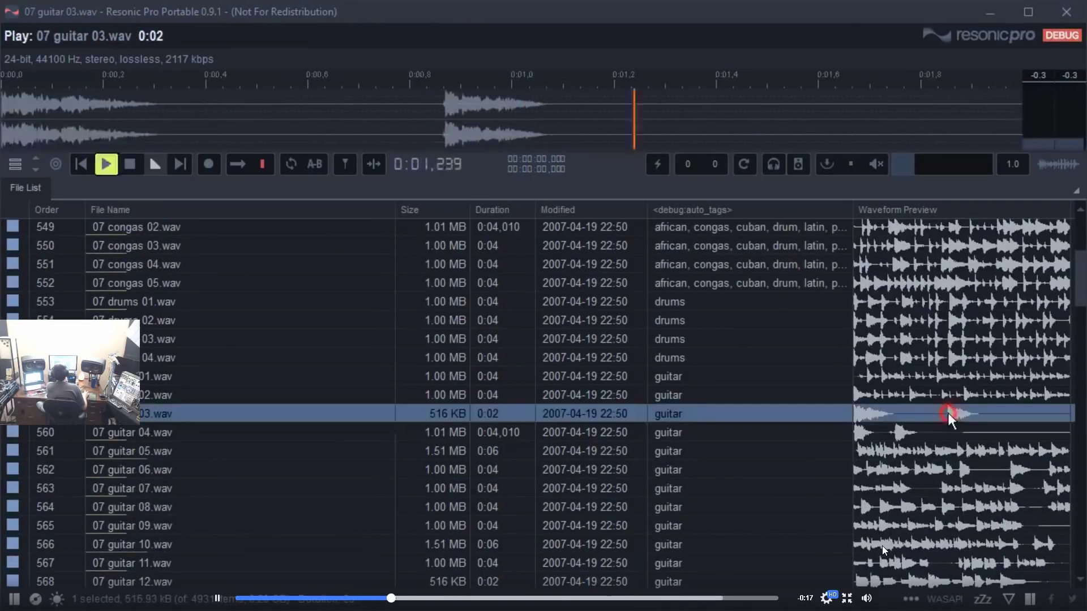
mouse_move(869, 598)
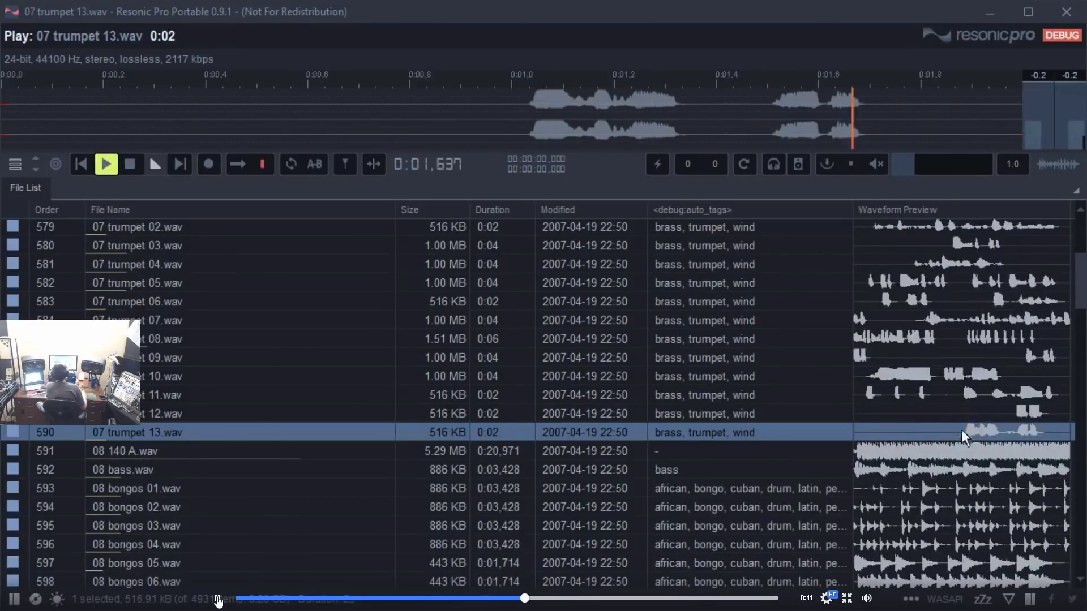
click(218, 598)
key(Escape)
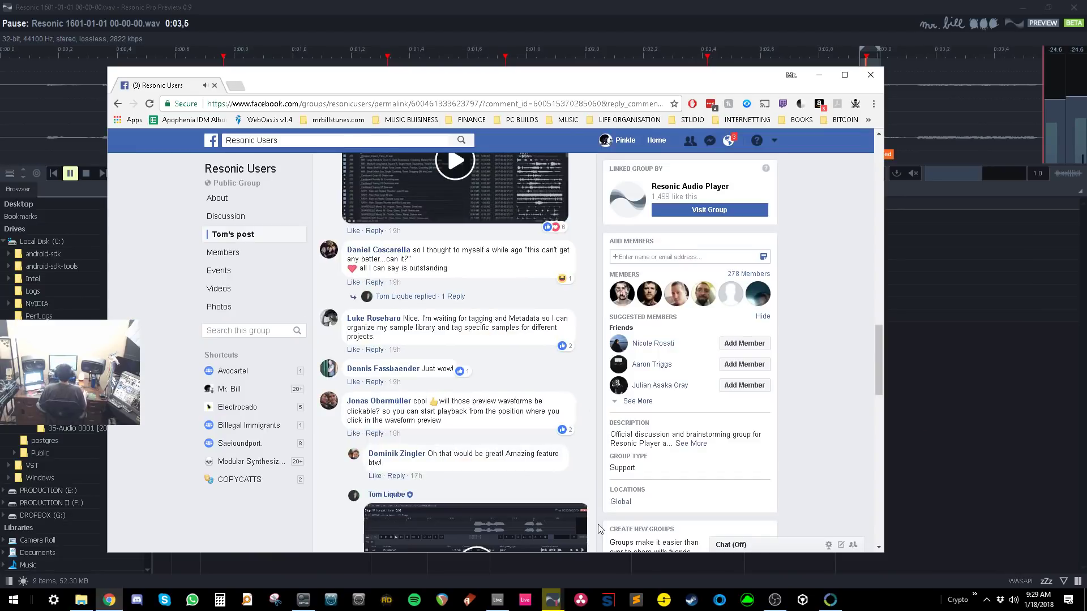
click(552, 600)
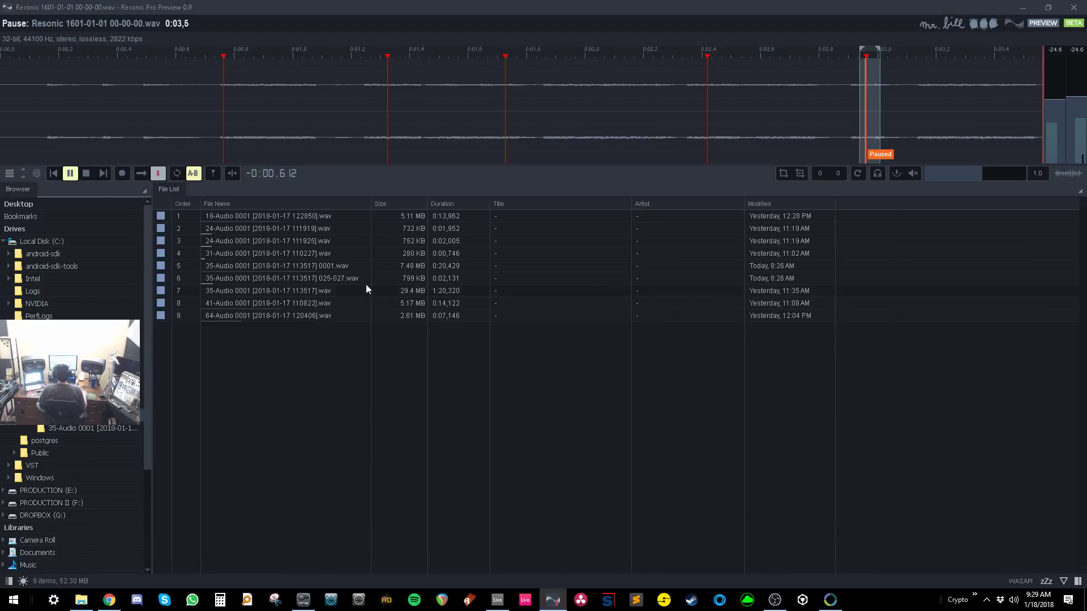
click(245, 267)
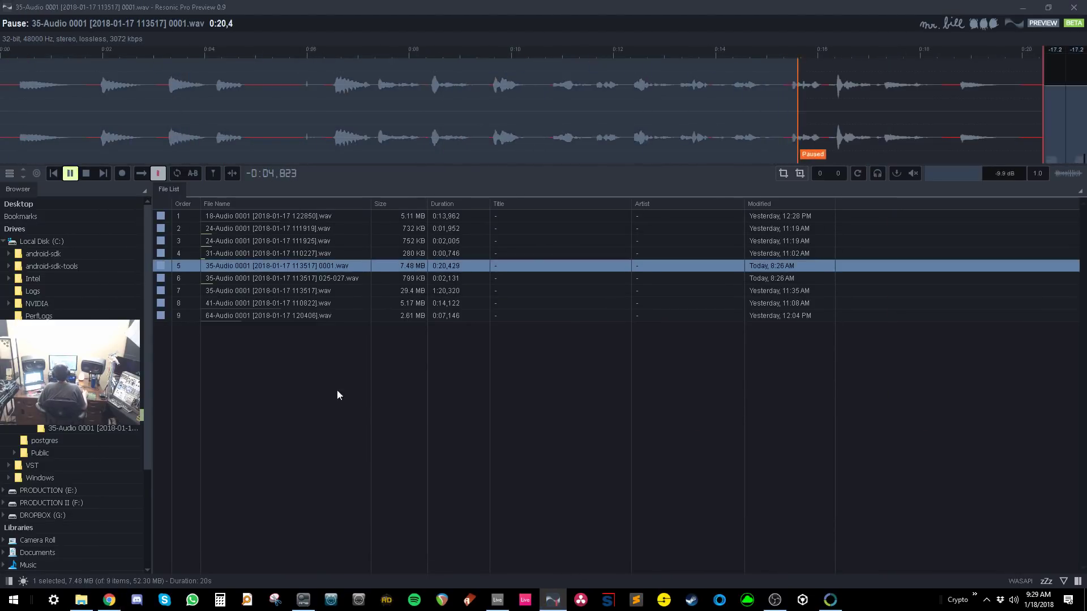
Step: Switch to Ableton Live, lower the Master track's preview volume to -12.5 dB, and make the browser slightly narrower
key(alt+Tab)
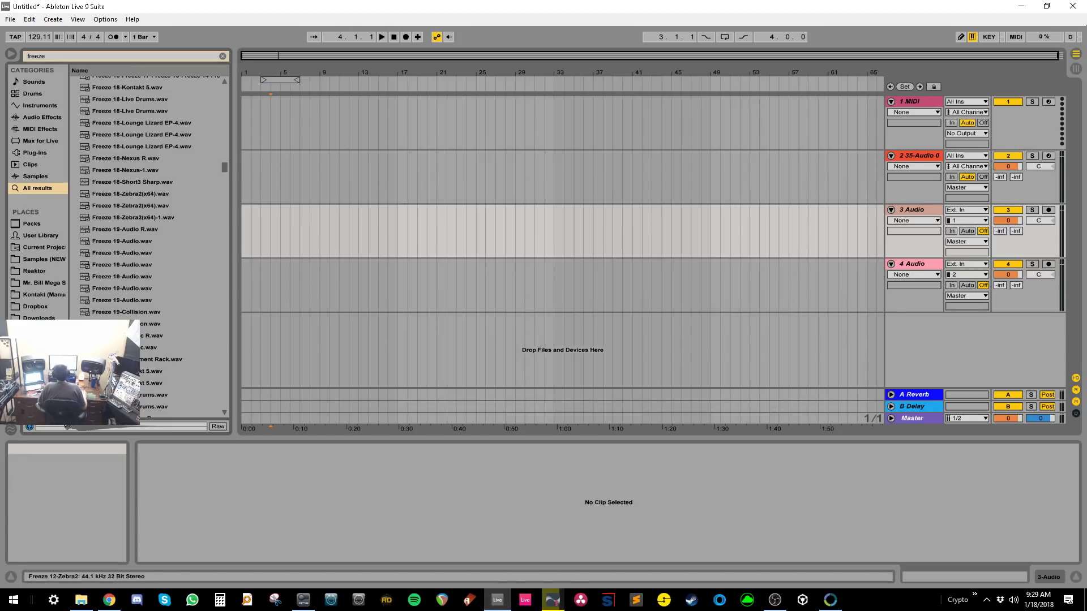
drag(1040, 418, 1039, 437)
click(101, 426)
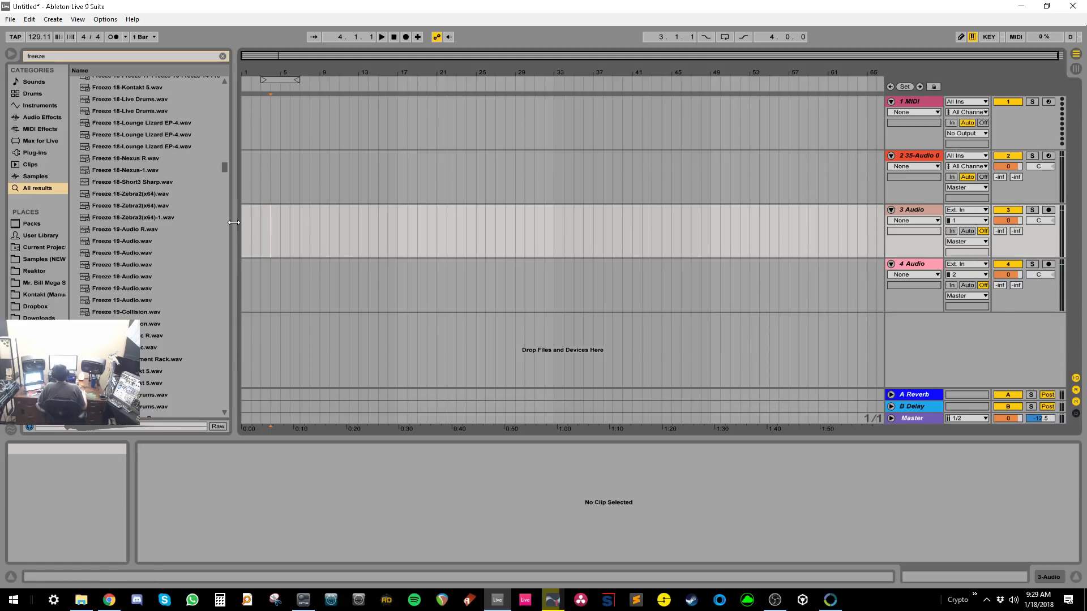
drag(229, 222, 225, 221)
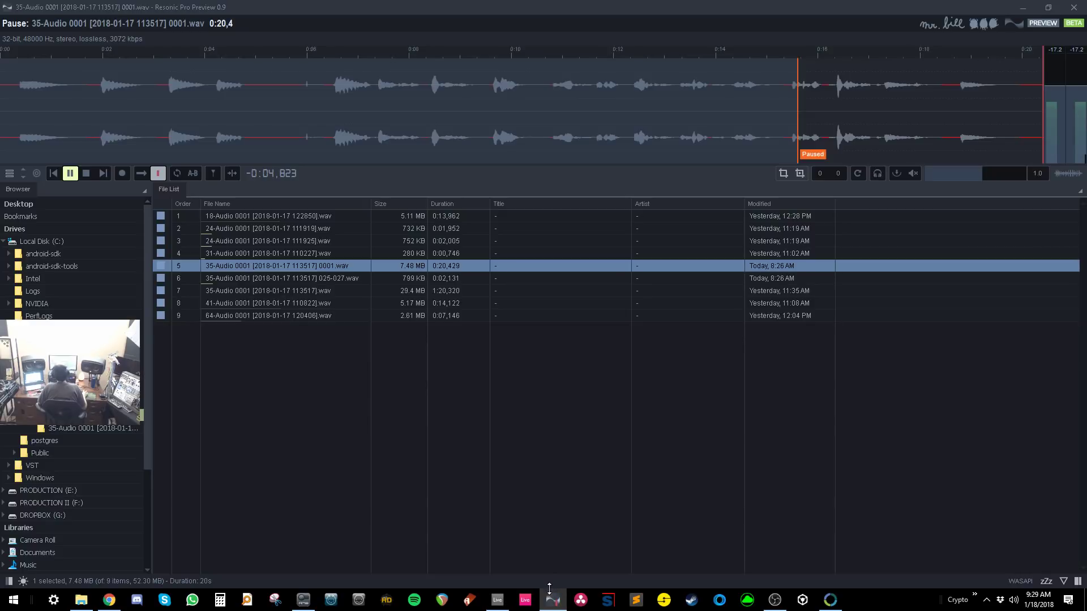
Step: Switch back to Resonic Pro and adjust the widths of the file list's columns around File Name, Size and Duration
click(552, 599)
key(alt+Tab)
key(alt+Tab)
drag(371, 204, 413, 203)
drag(482, 205, 475, 205)
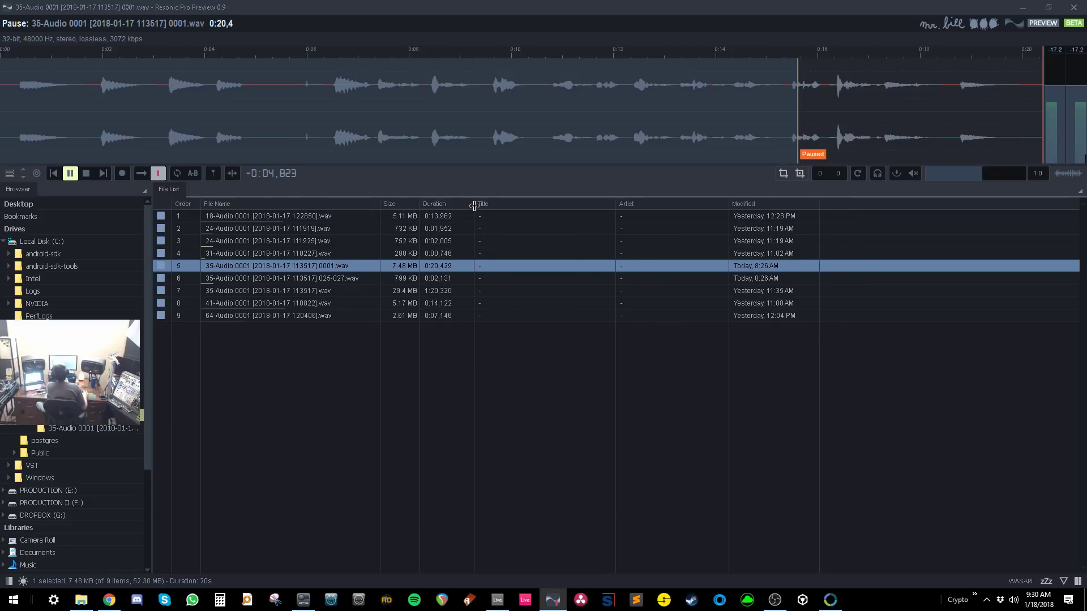